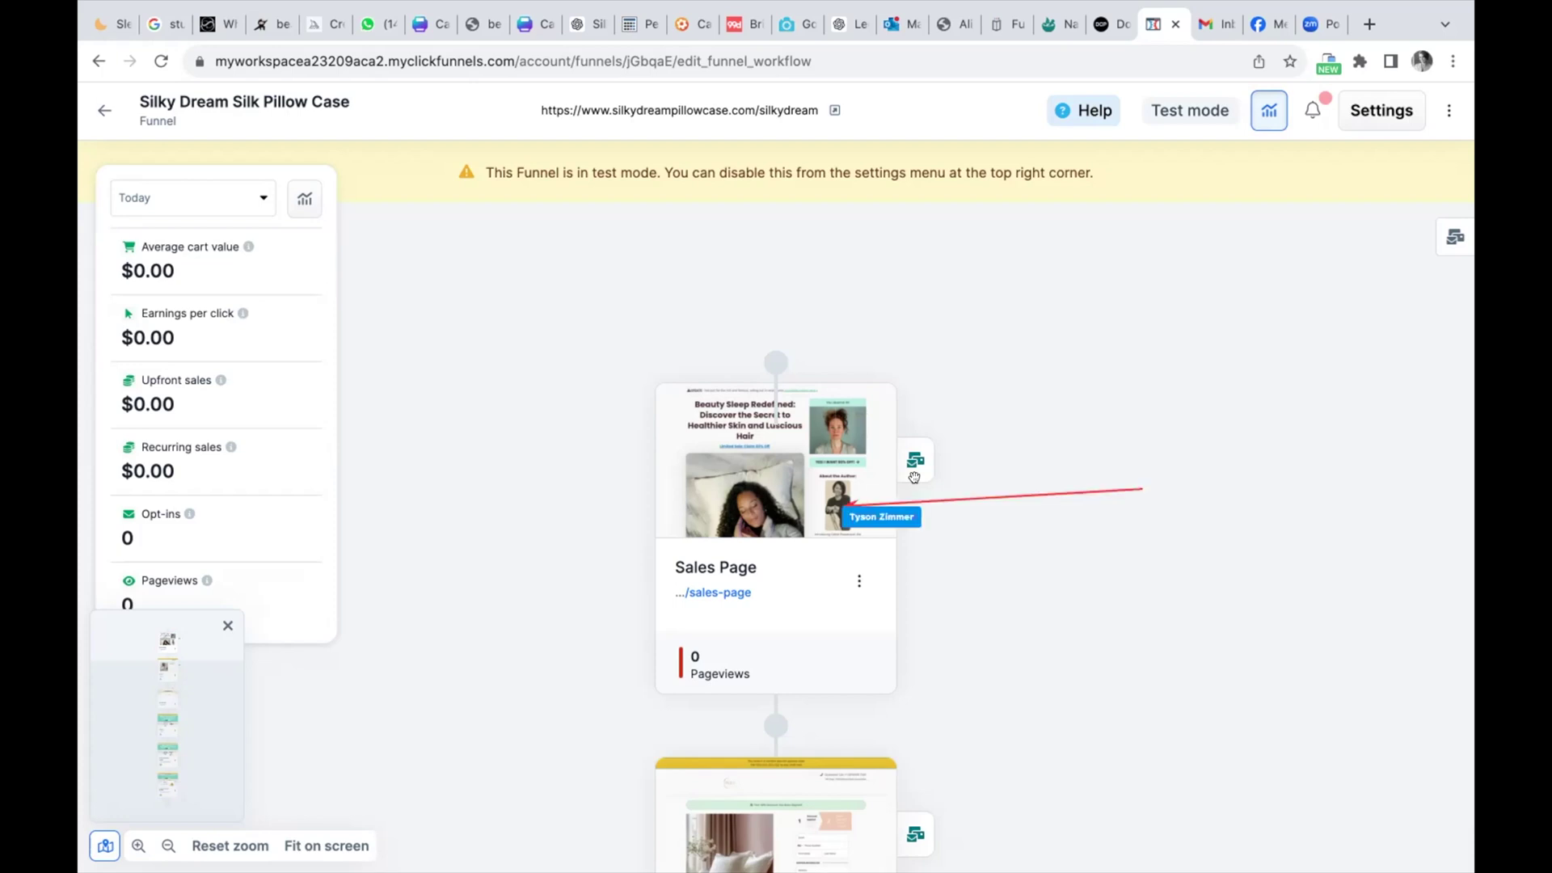
- Open the Abandon Cart workflow attached to the funnel's Sales Page
mouse_move(826, 555)
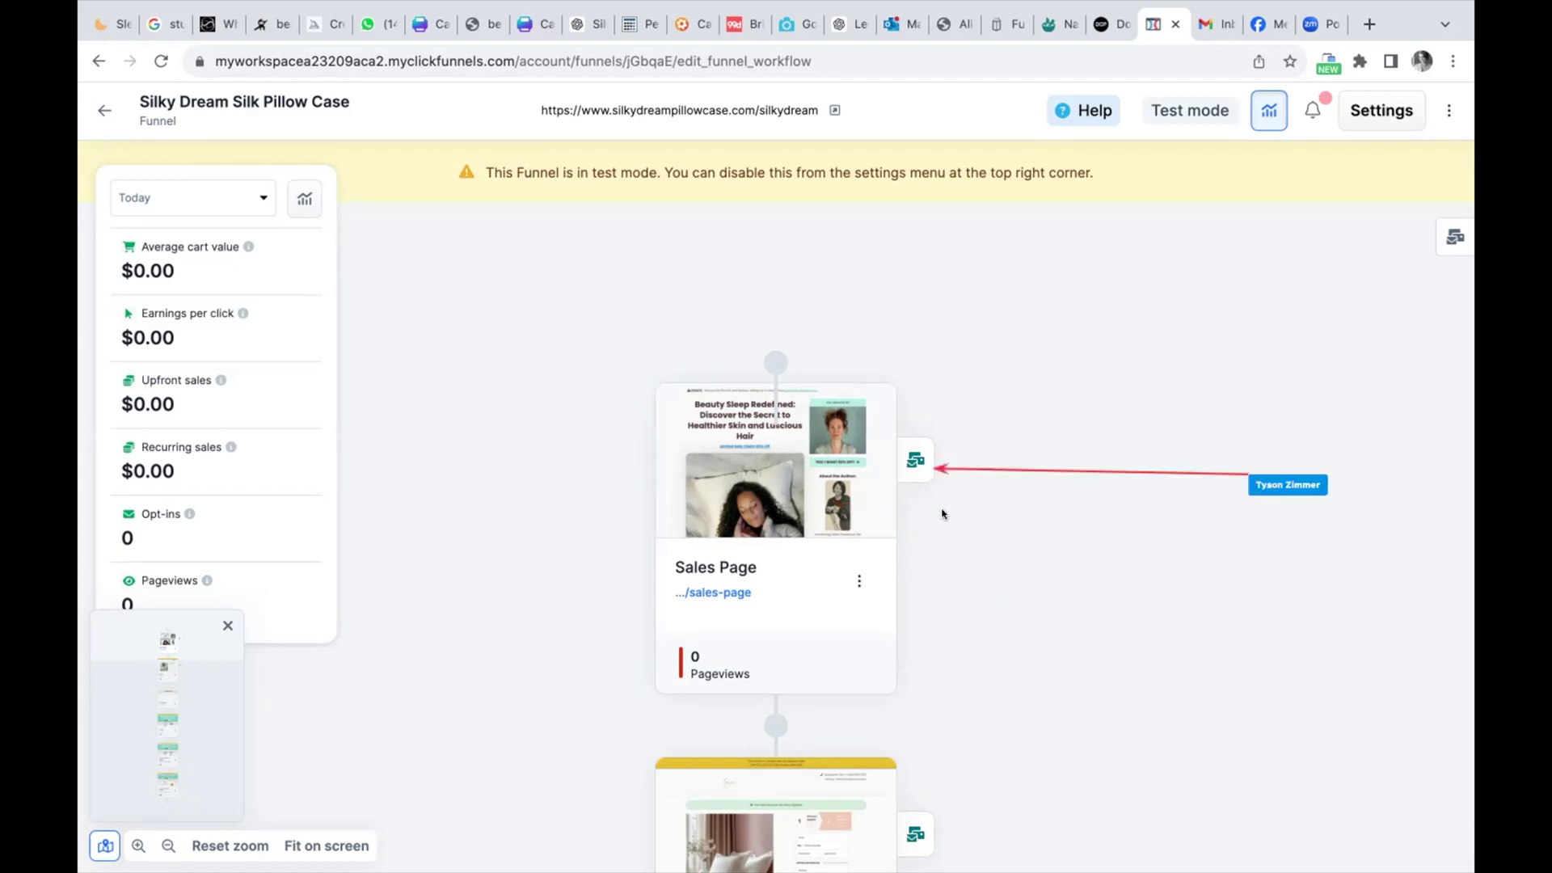
left_click(912, 460)
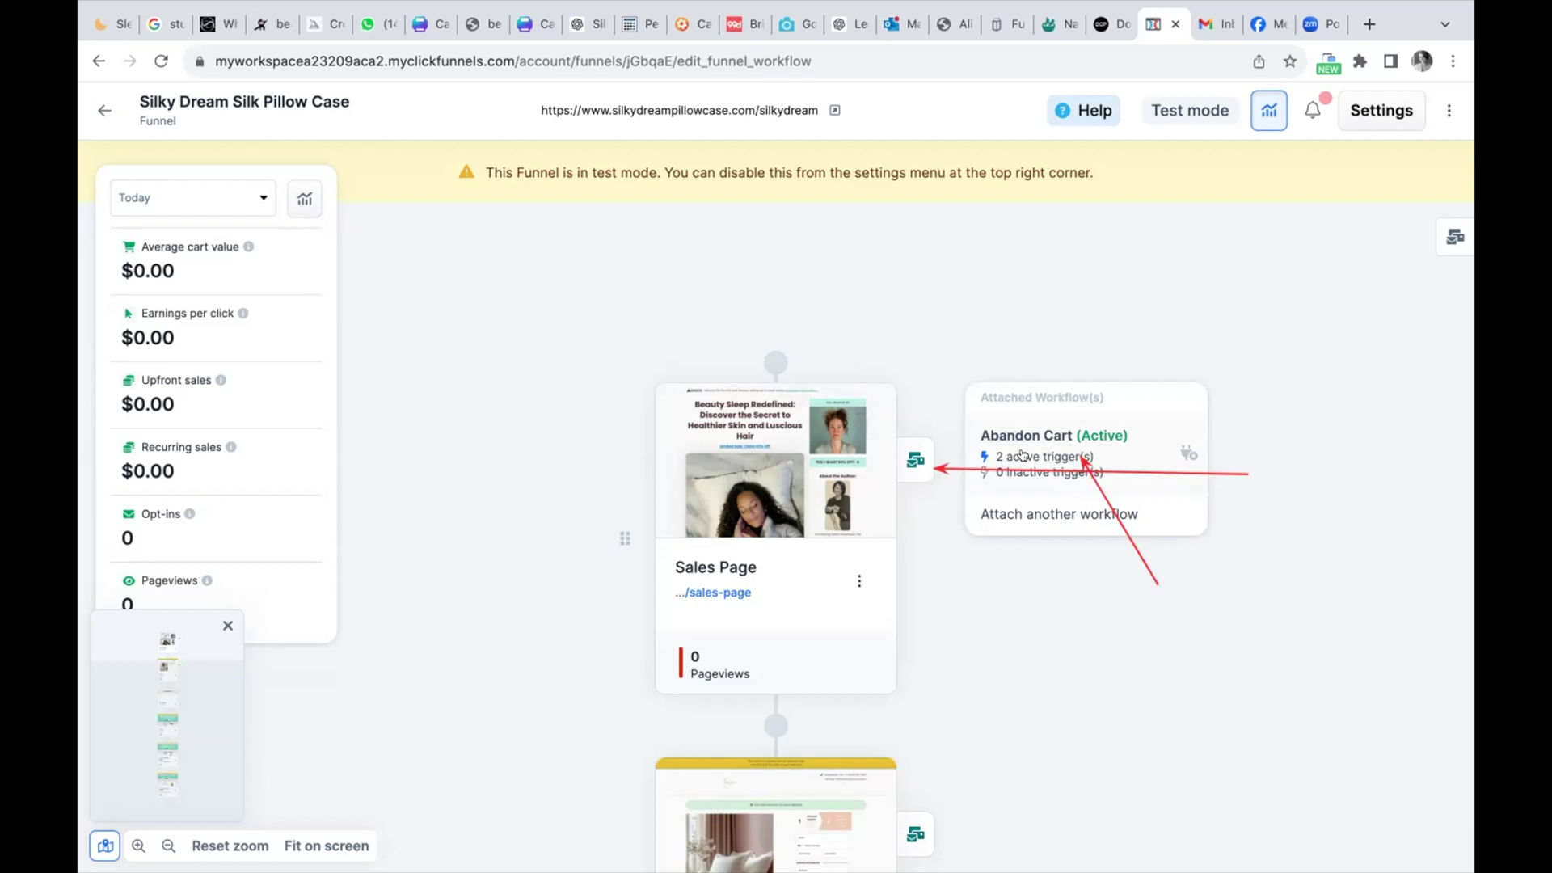
left_click(1022, 456)
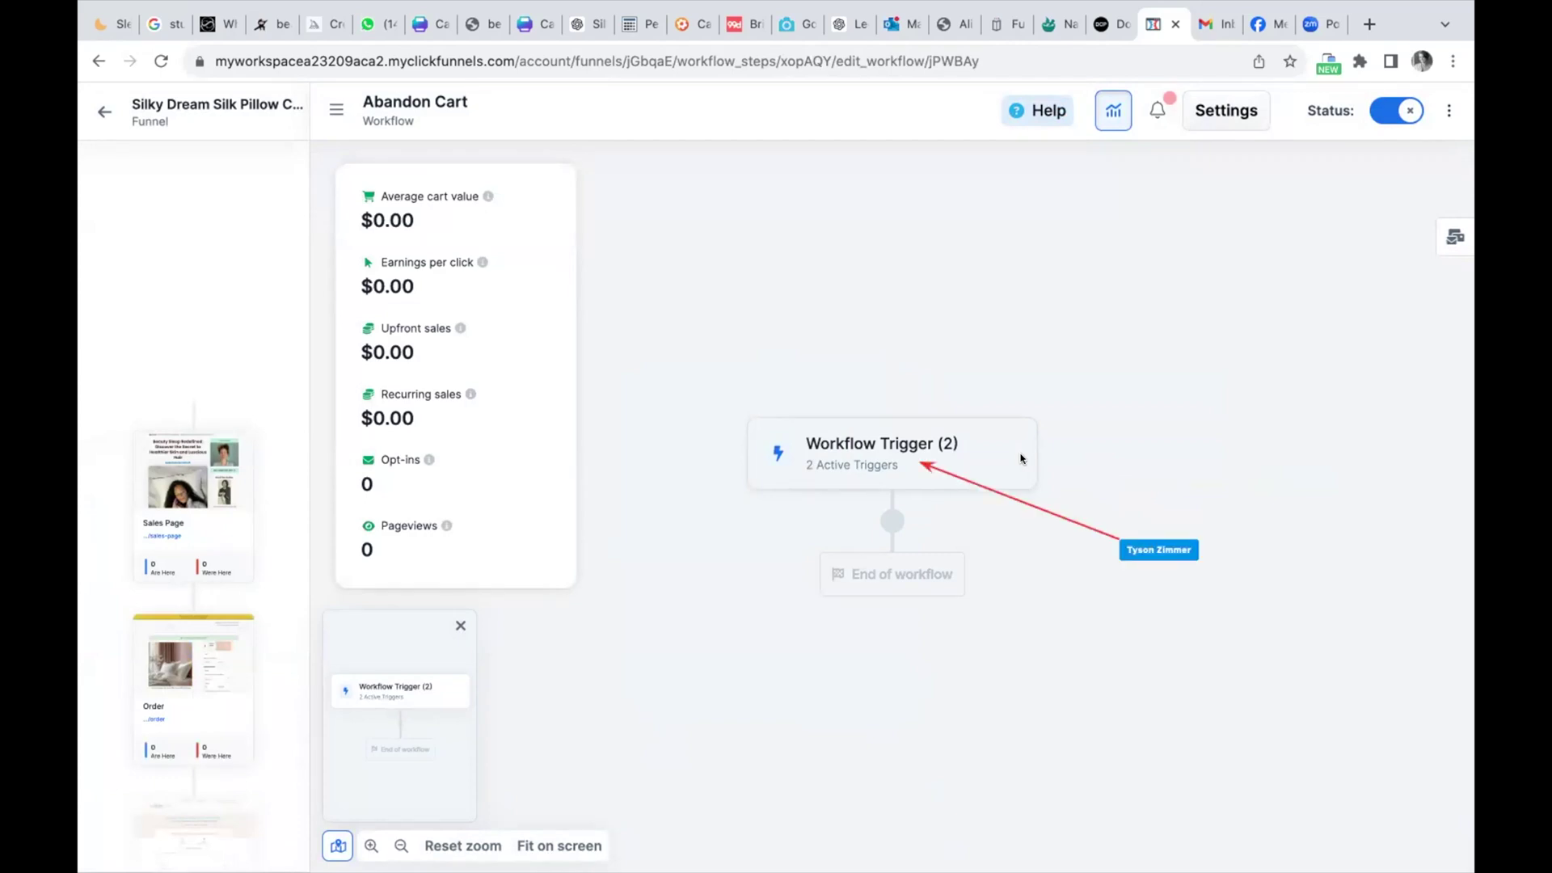
- Disable the Abandon Cart workflow's opt-in trigger for the Order page and close the trigger list
left_click(858, 449)
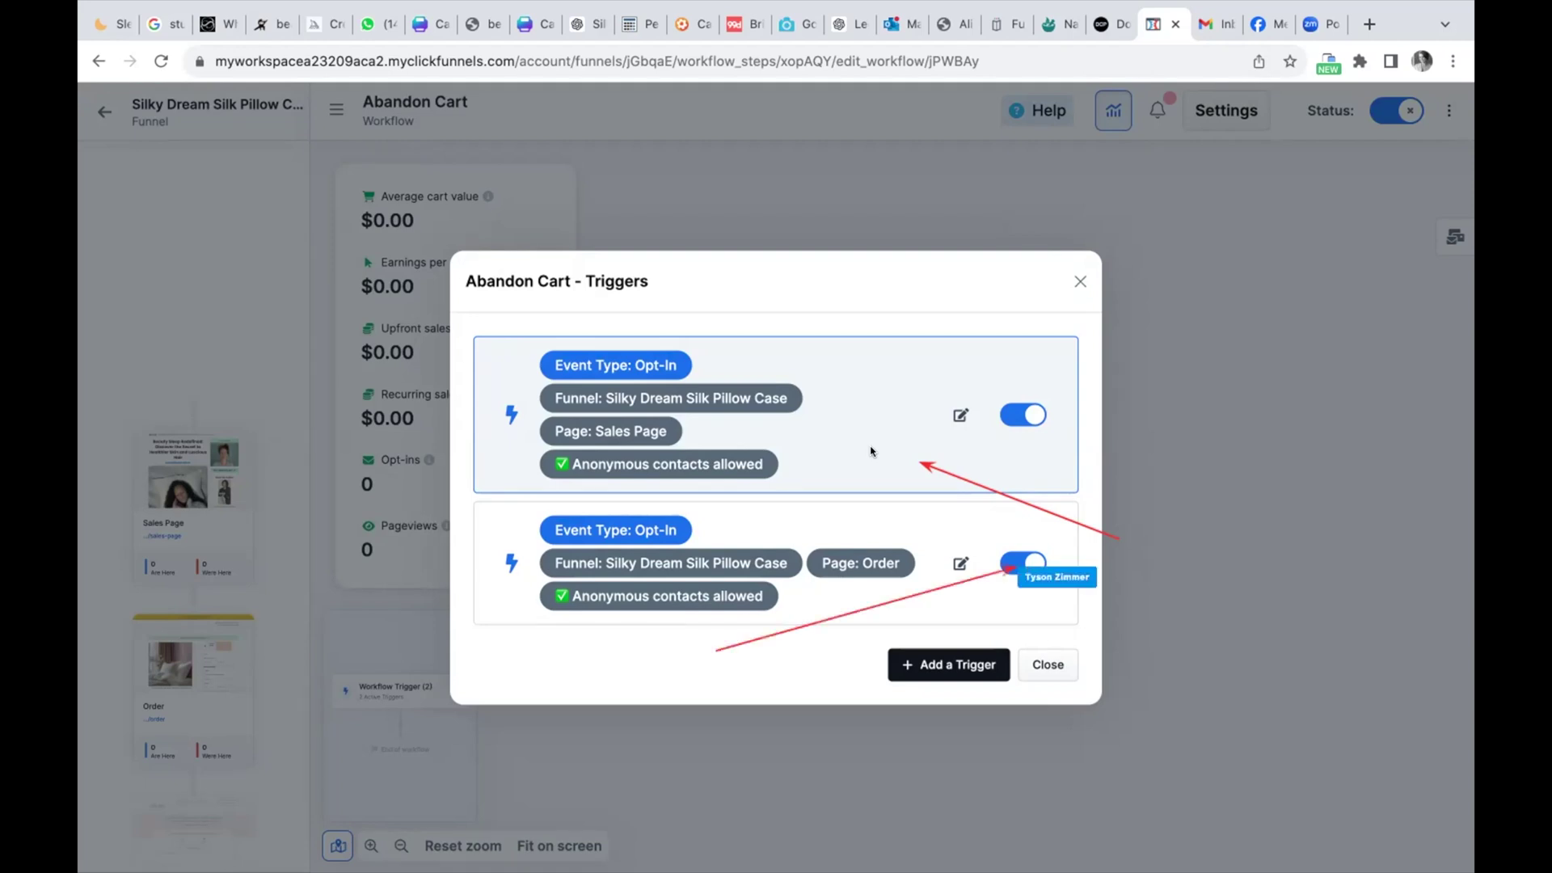
left_click(998, 562)
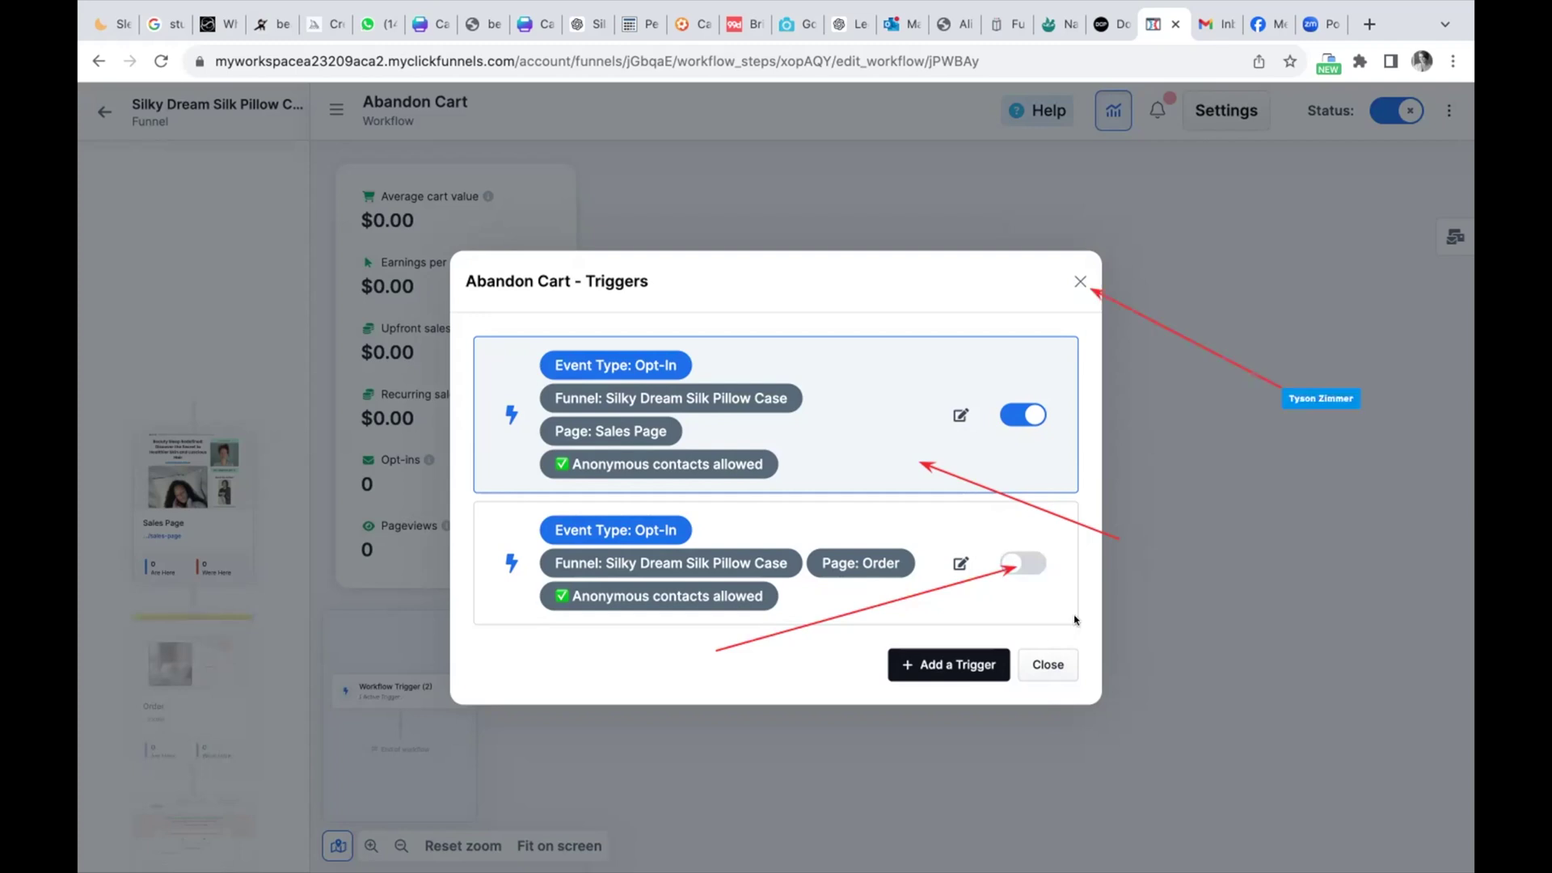
left_click(1036, 666)
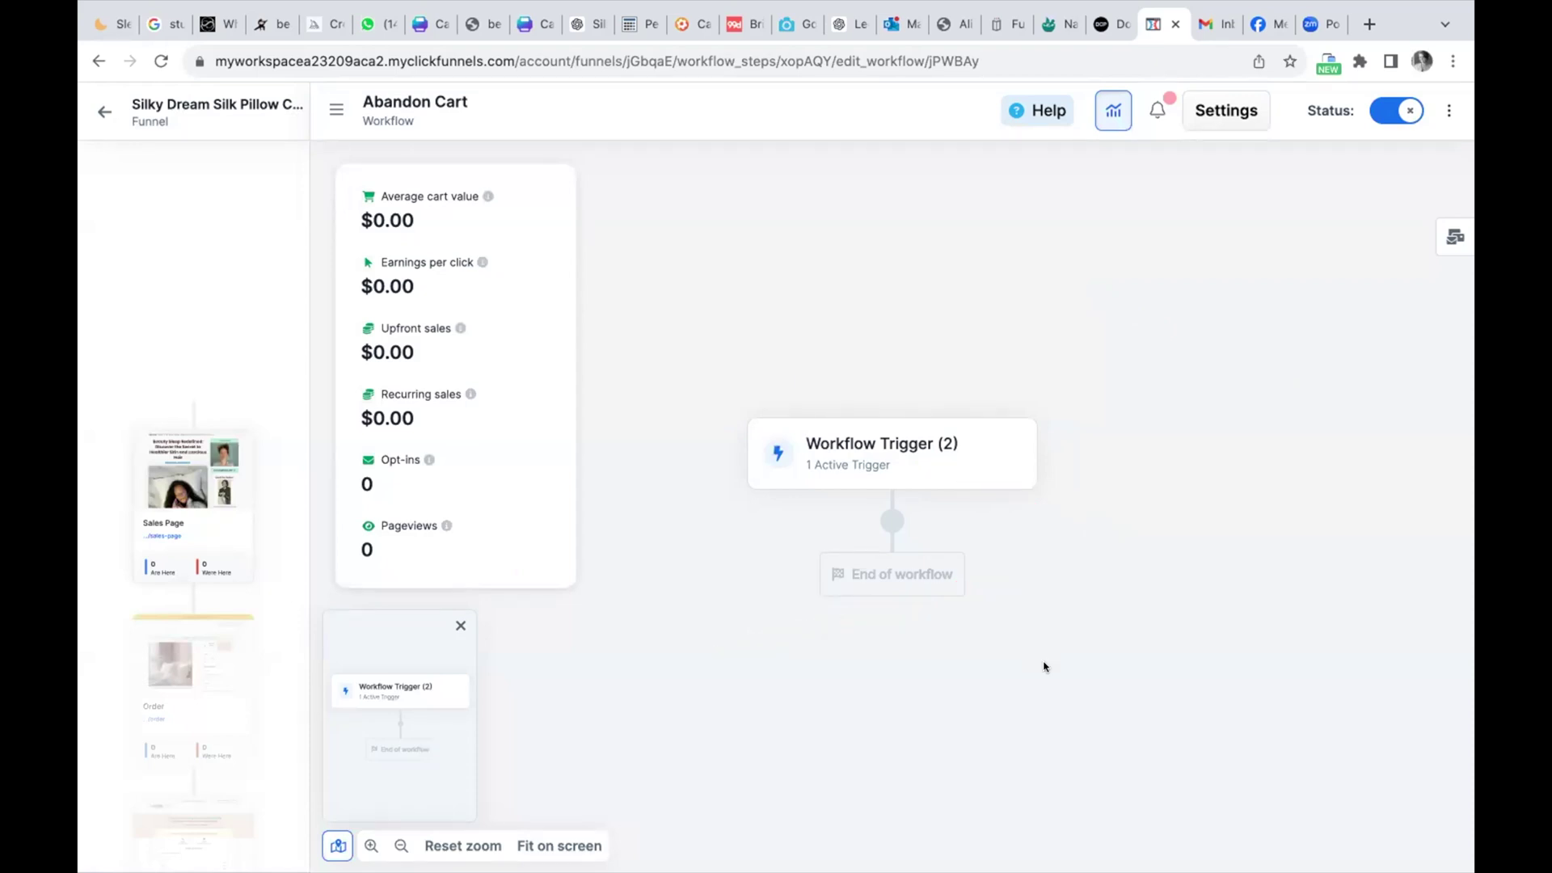
- Add a relative delay of 45 minutes directly after the workflow trigger
left_click(891, 522)
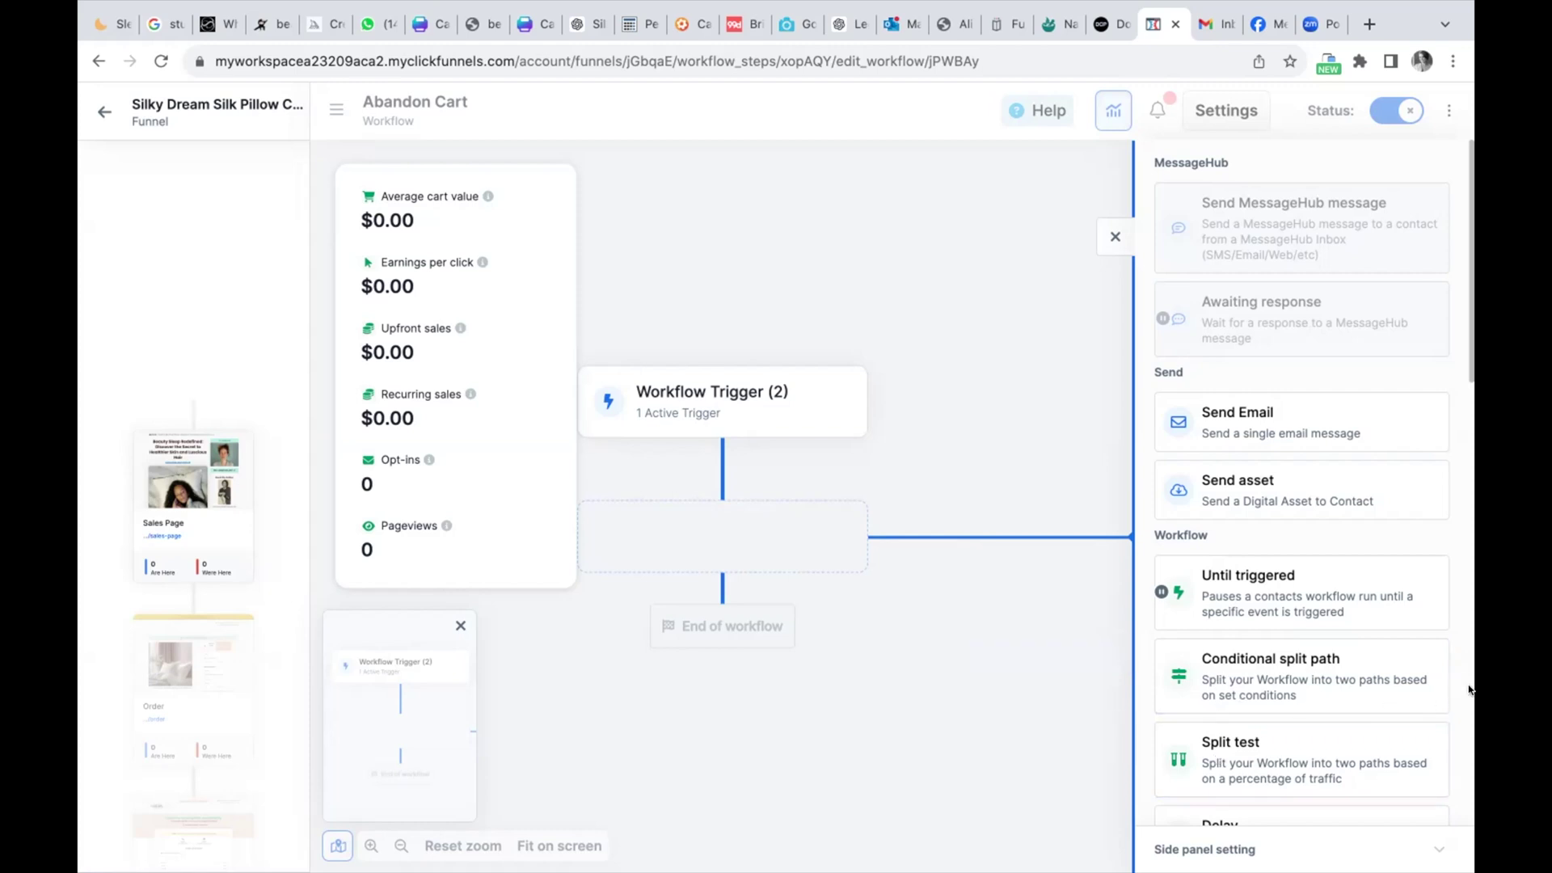
scroll(1465, 683, "down", 2)
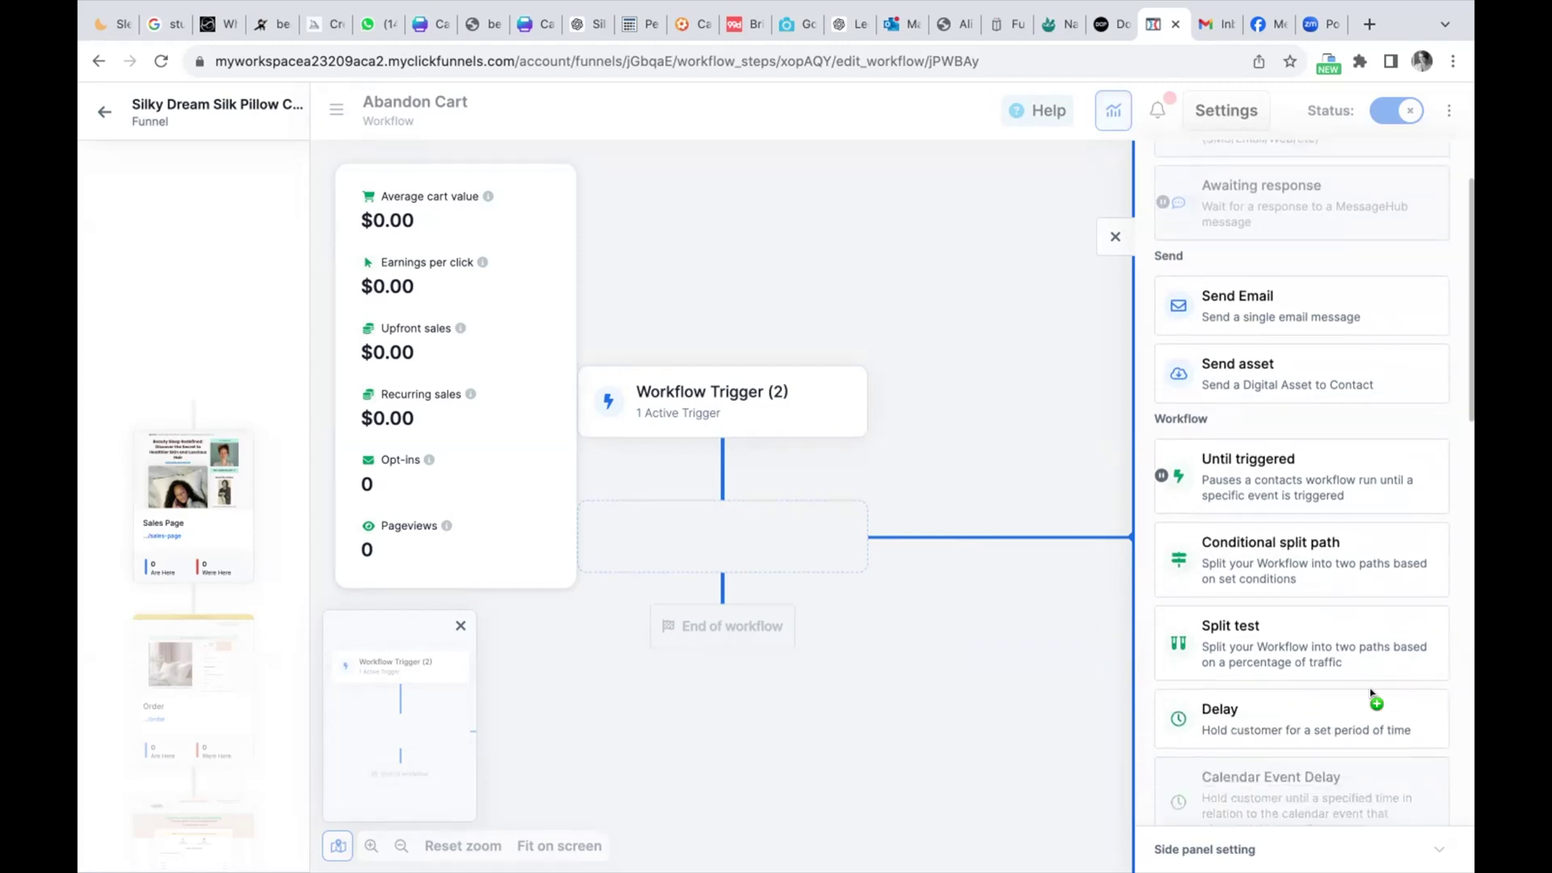
left_click(1233, 708)
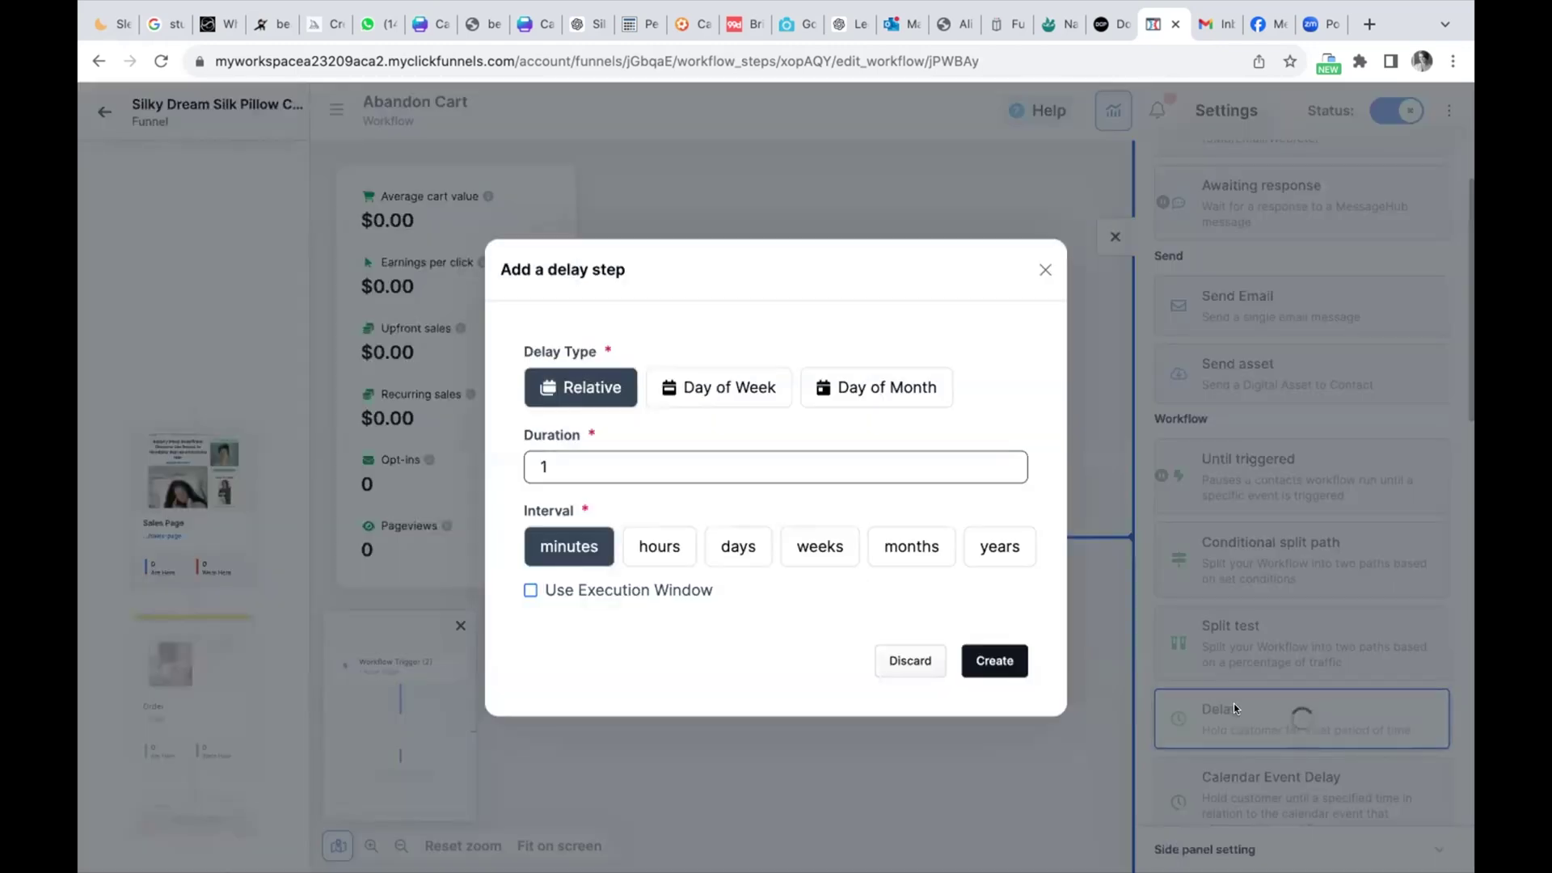
left_click(545, 465)
double_click(539, 466)
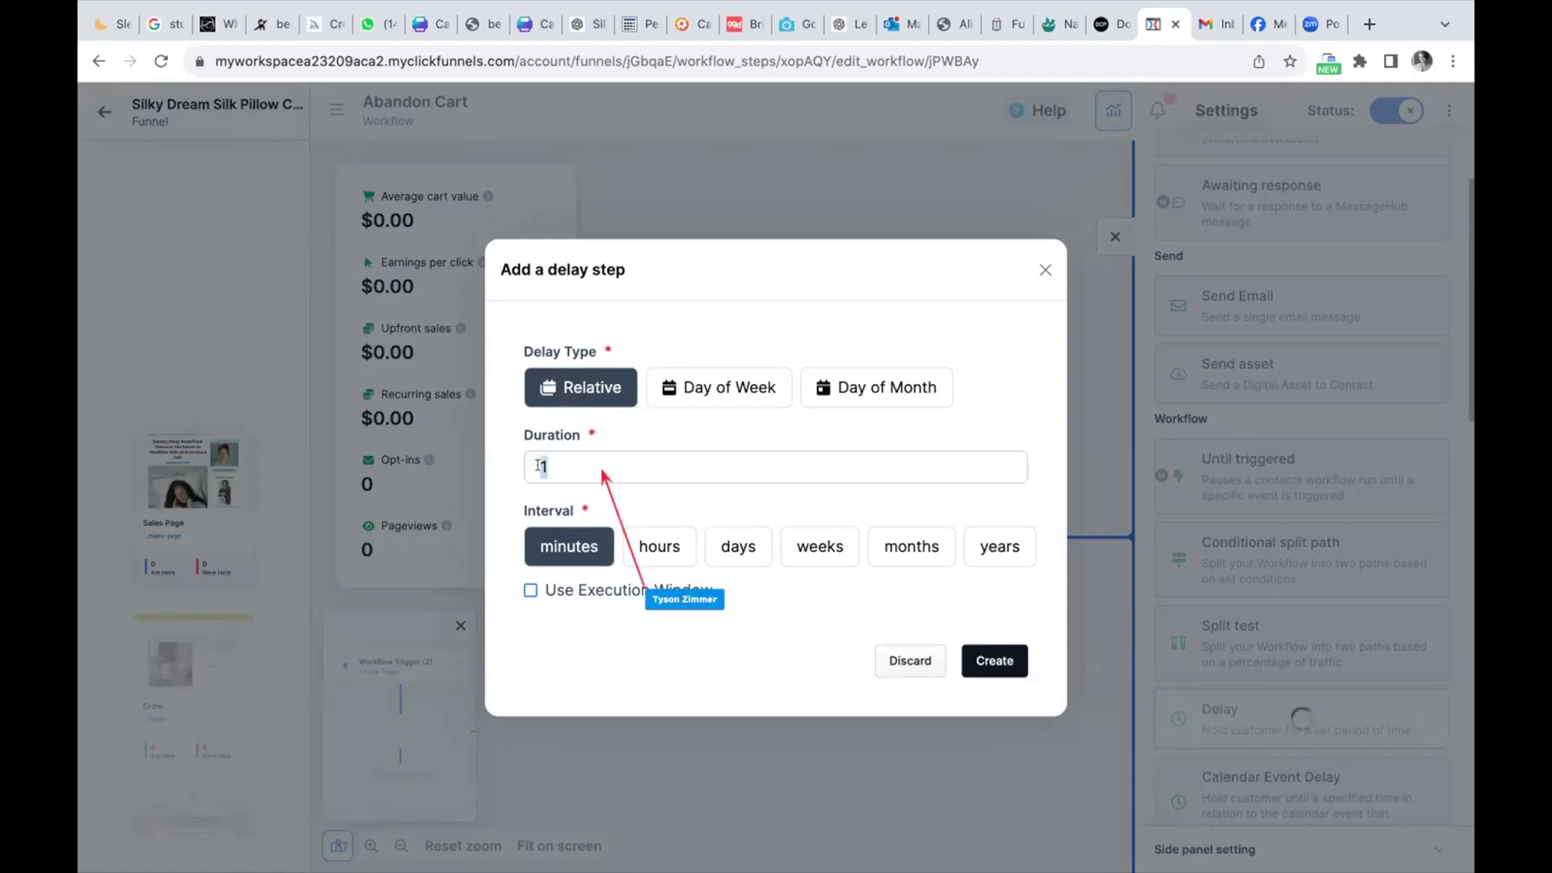
type("45")
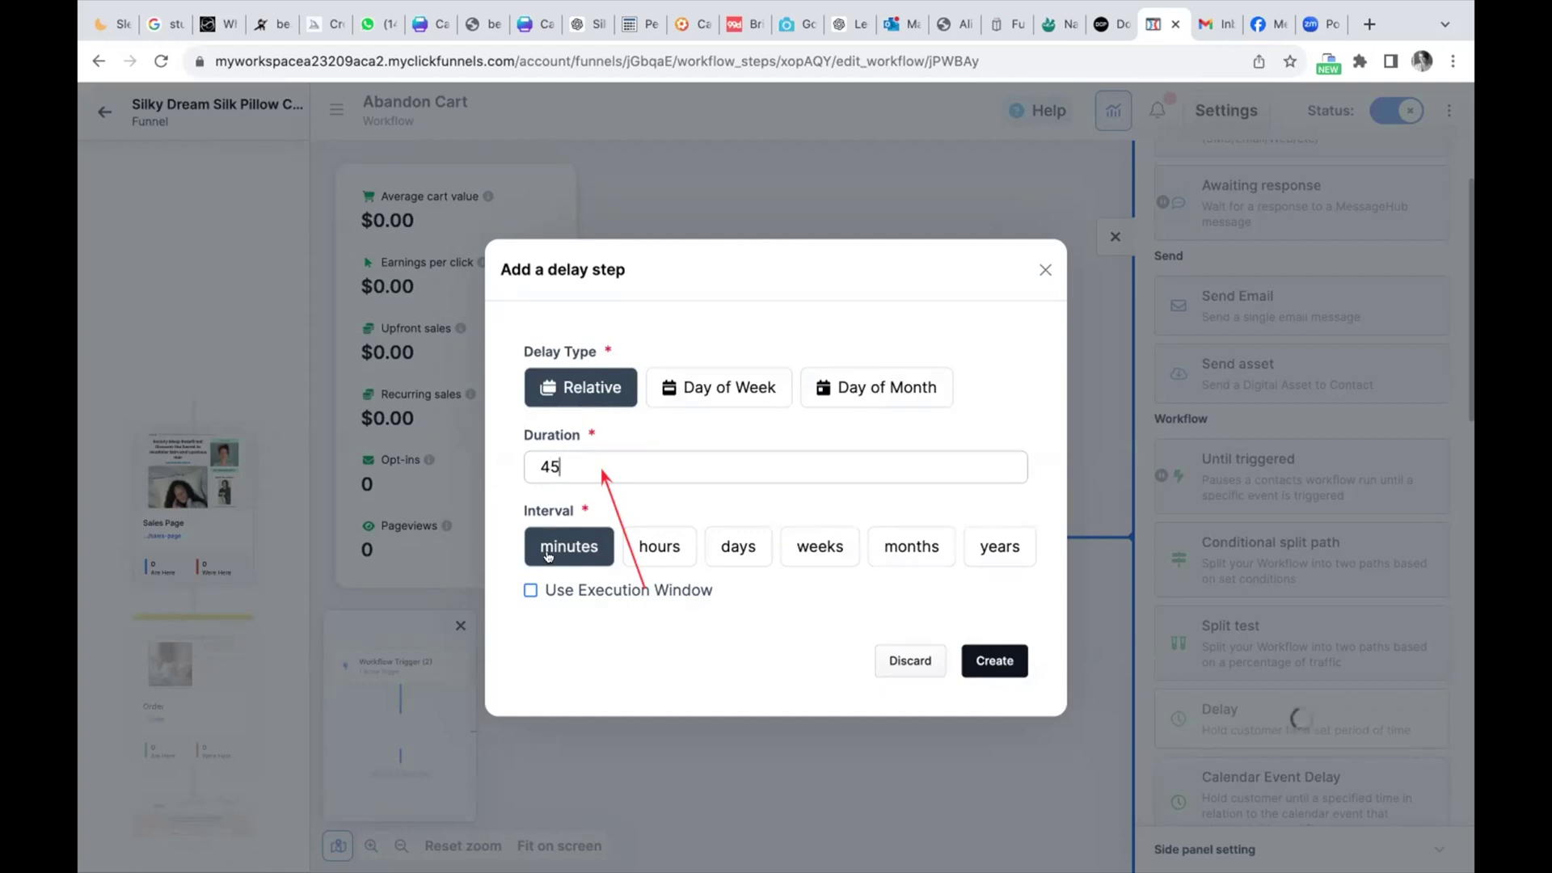
left_click(983, 663)
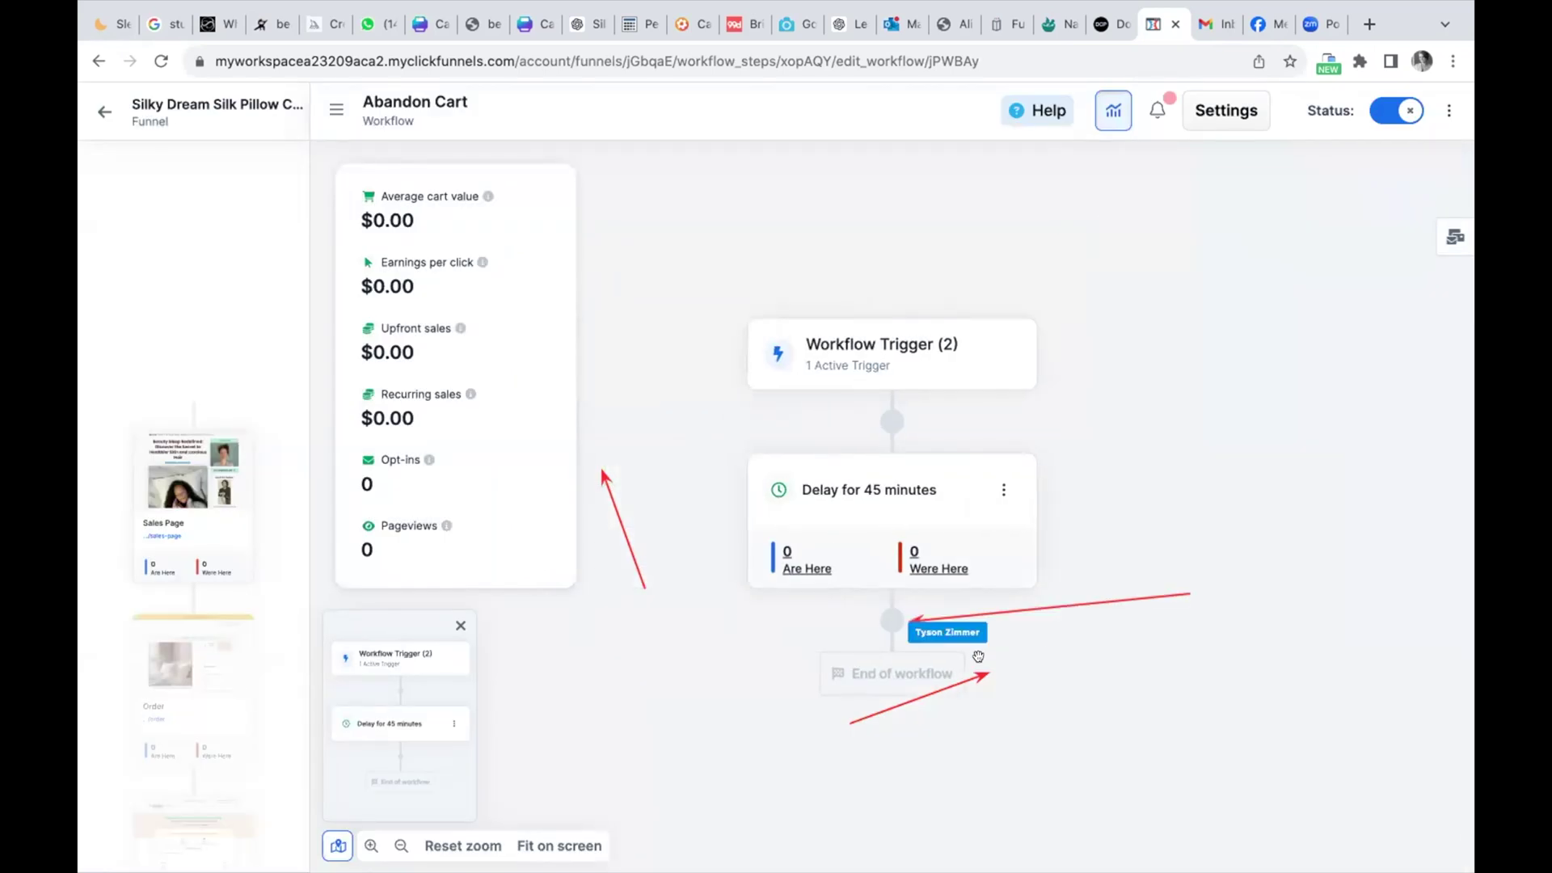
- Add a conditional split path below the 45-minute delay and open its condition setup
left_click(890, 621)
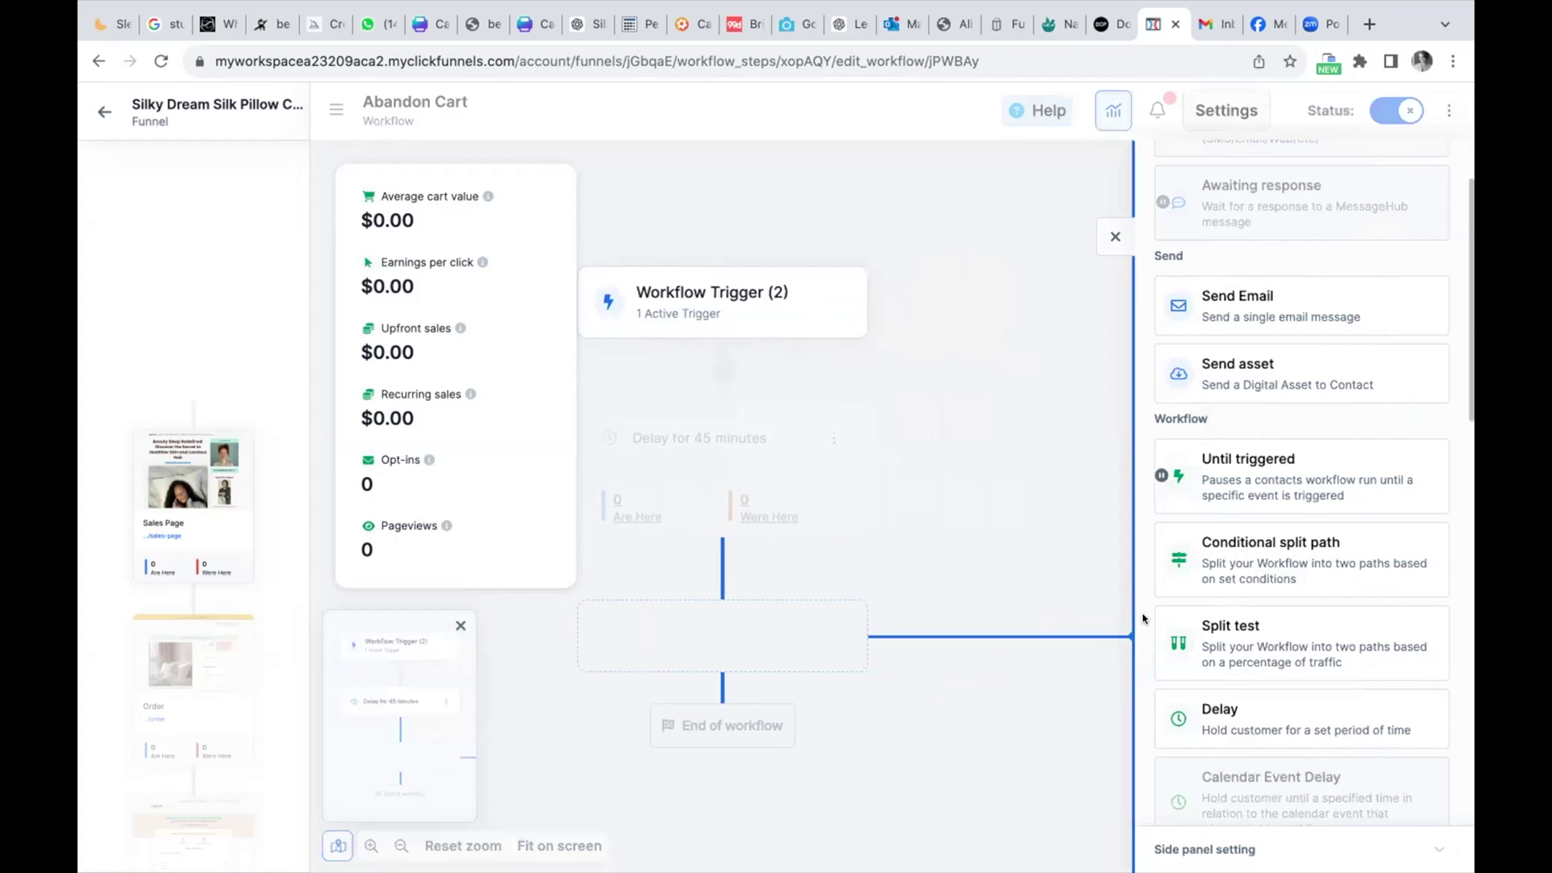
left_click(1263, 543)
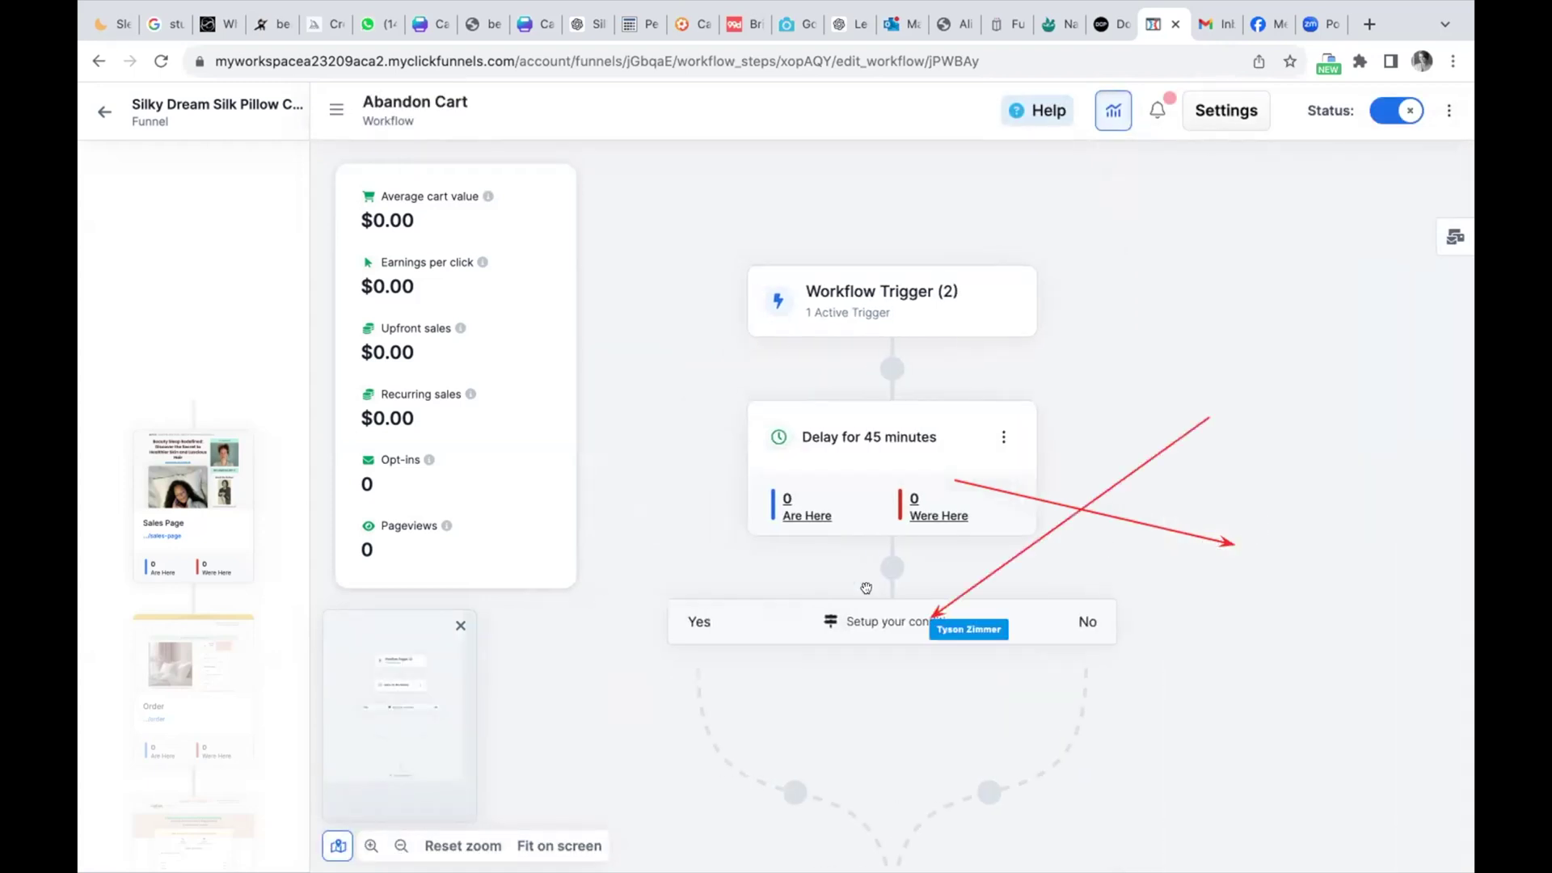
left_click(888, 622)
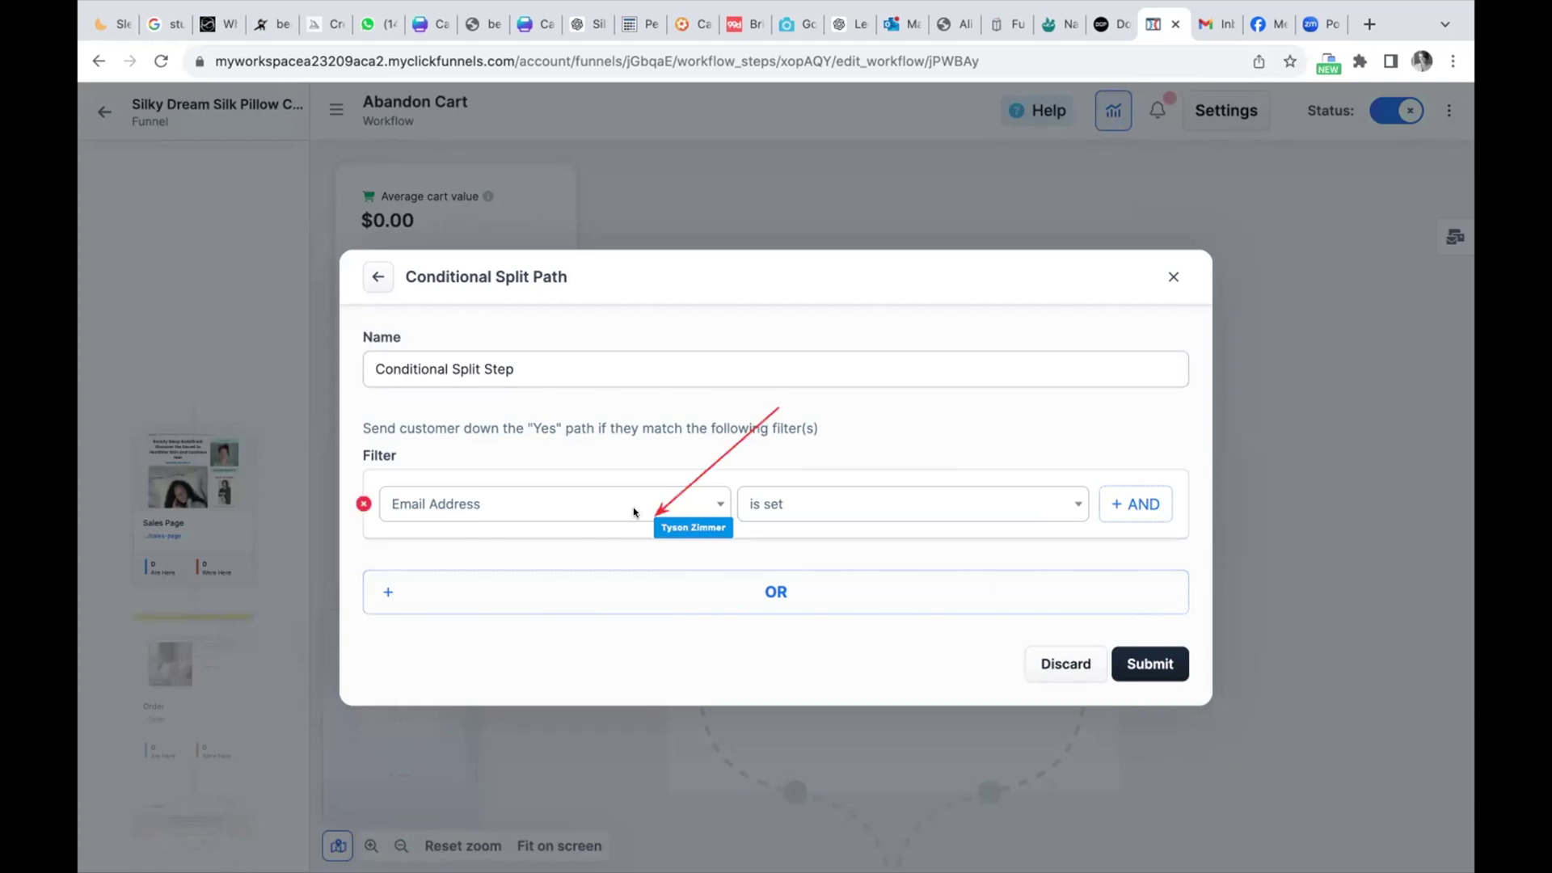
- Set the split's filter to Purchased Product with the operator "is one of"
left_click(591, 504)
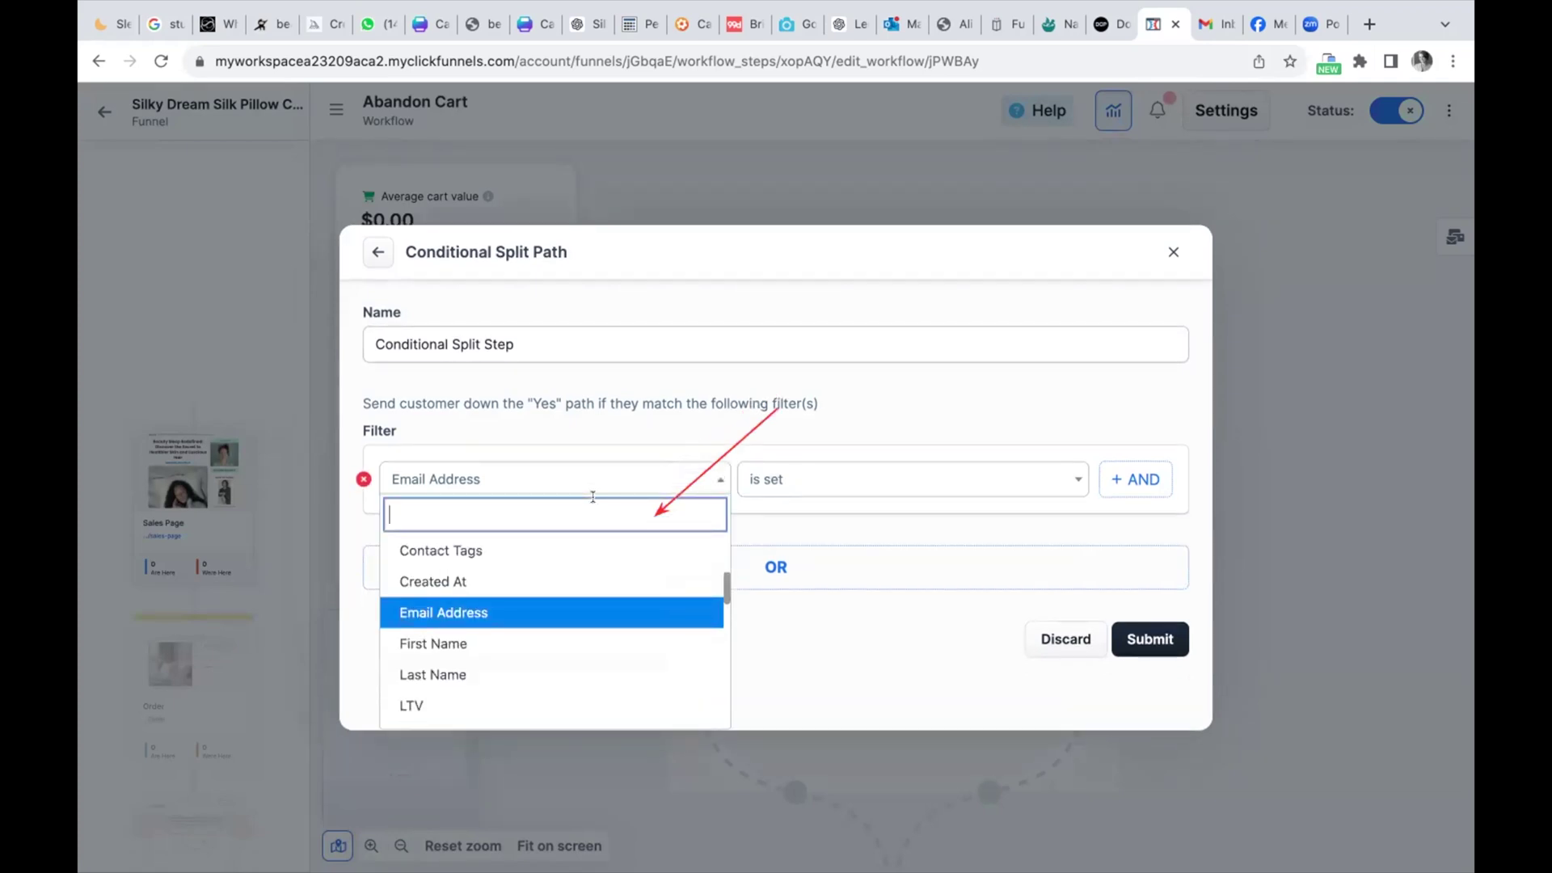
key("Down")
key("Down")
key("Down")
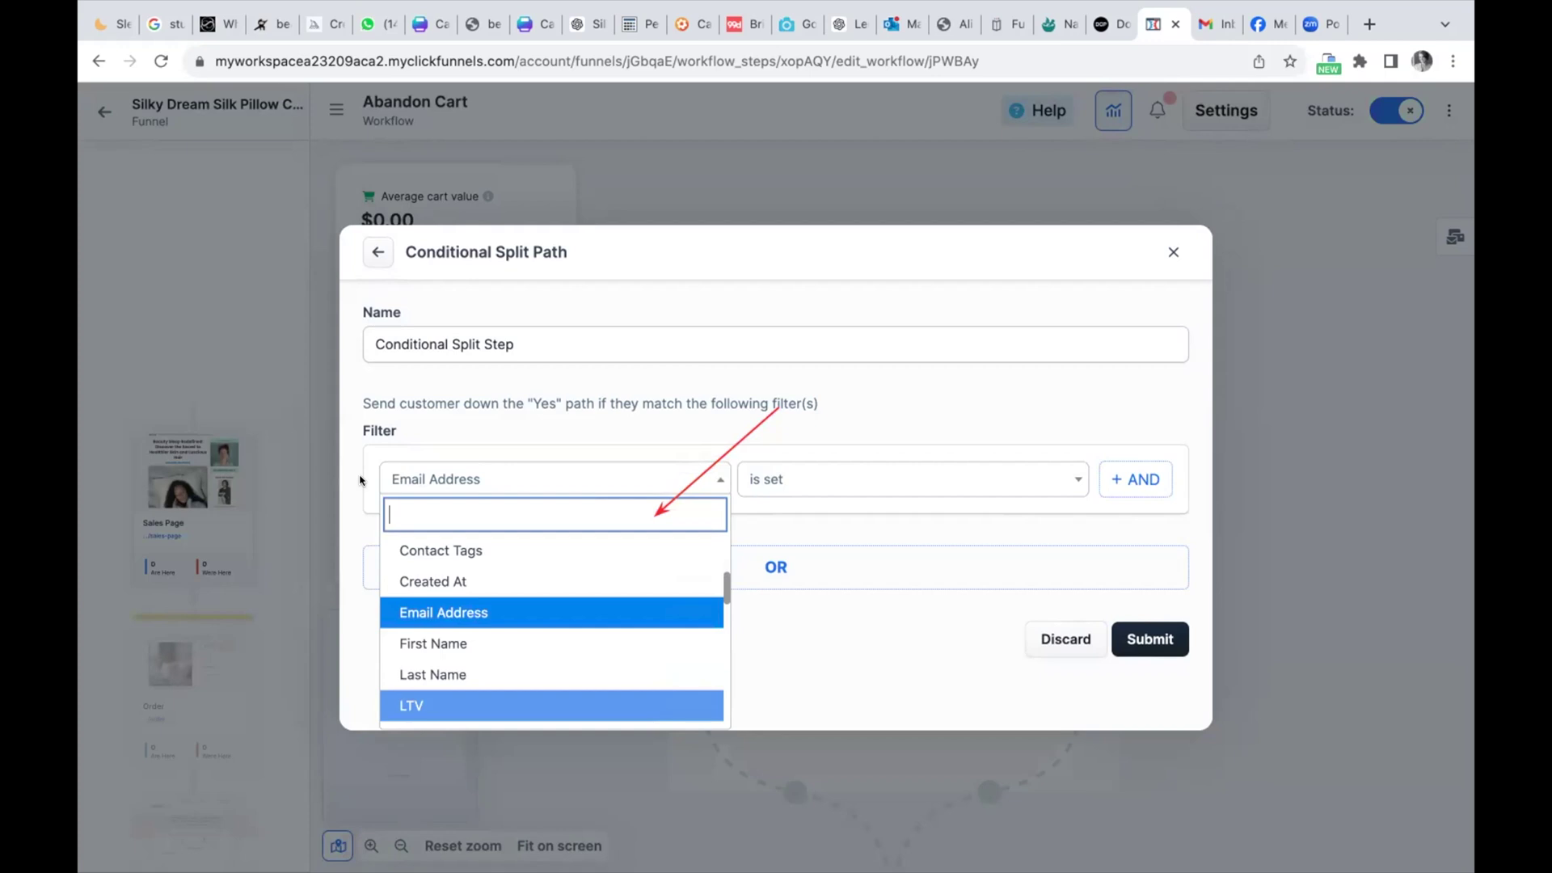
type("purc")
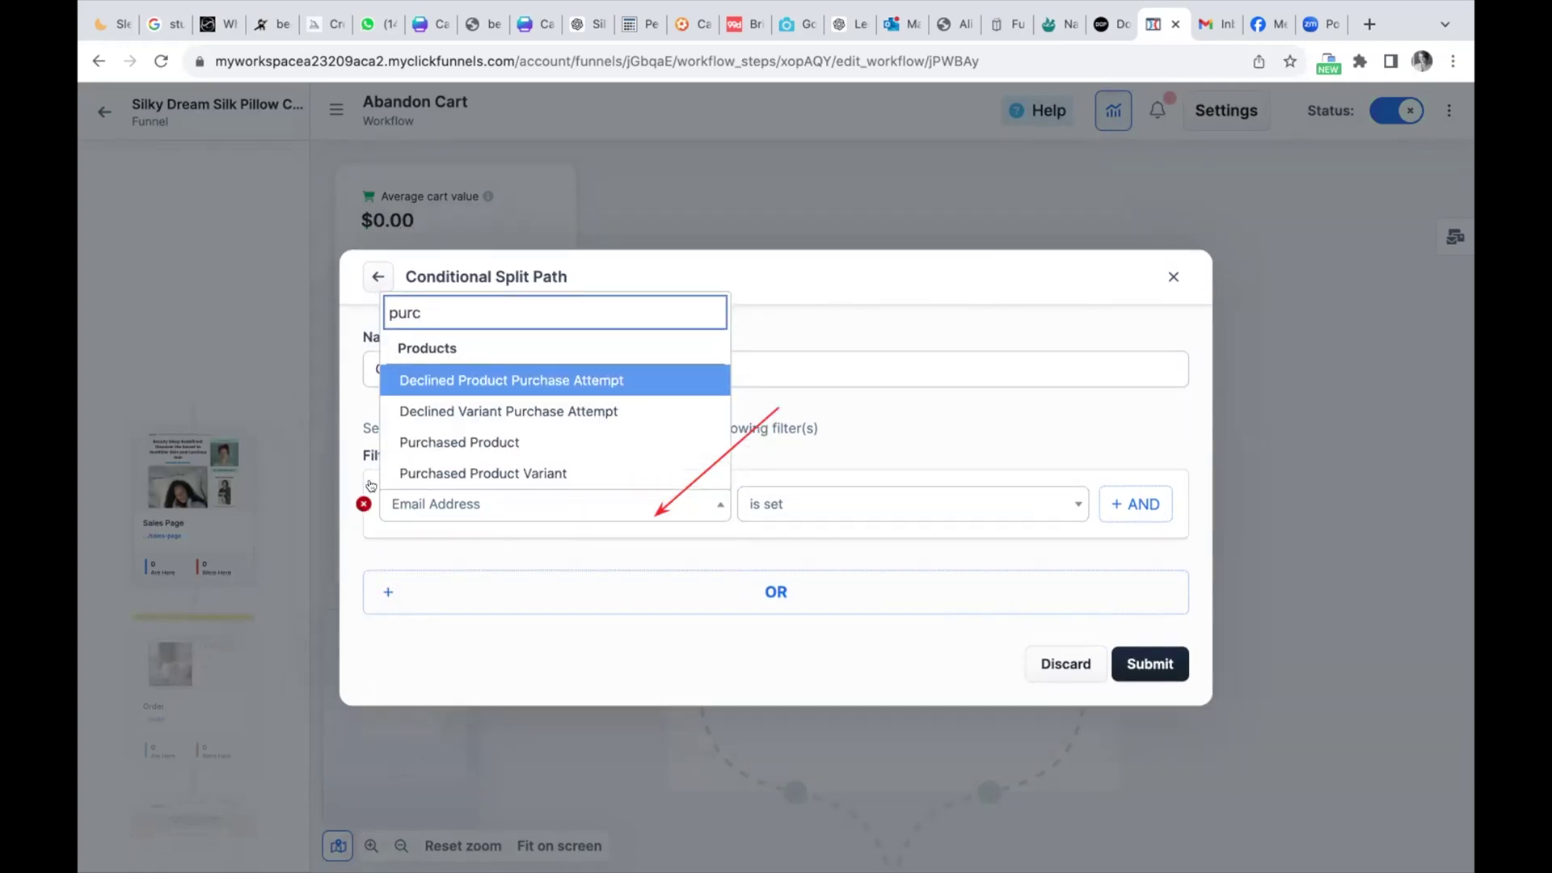
left_click(454, 439)
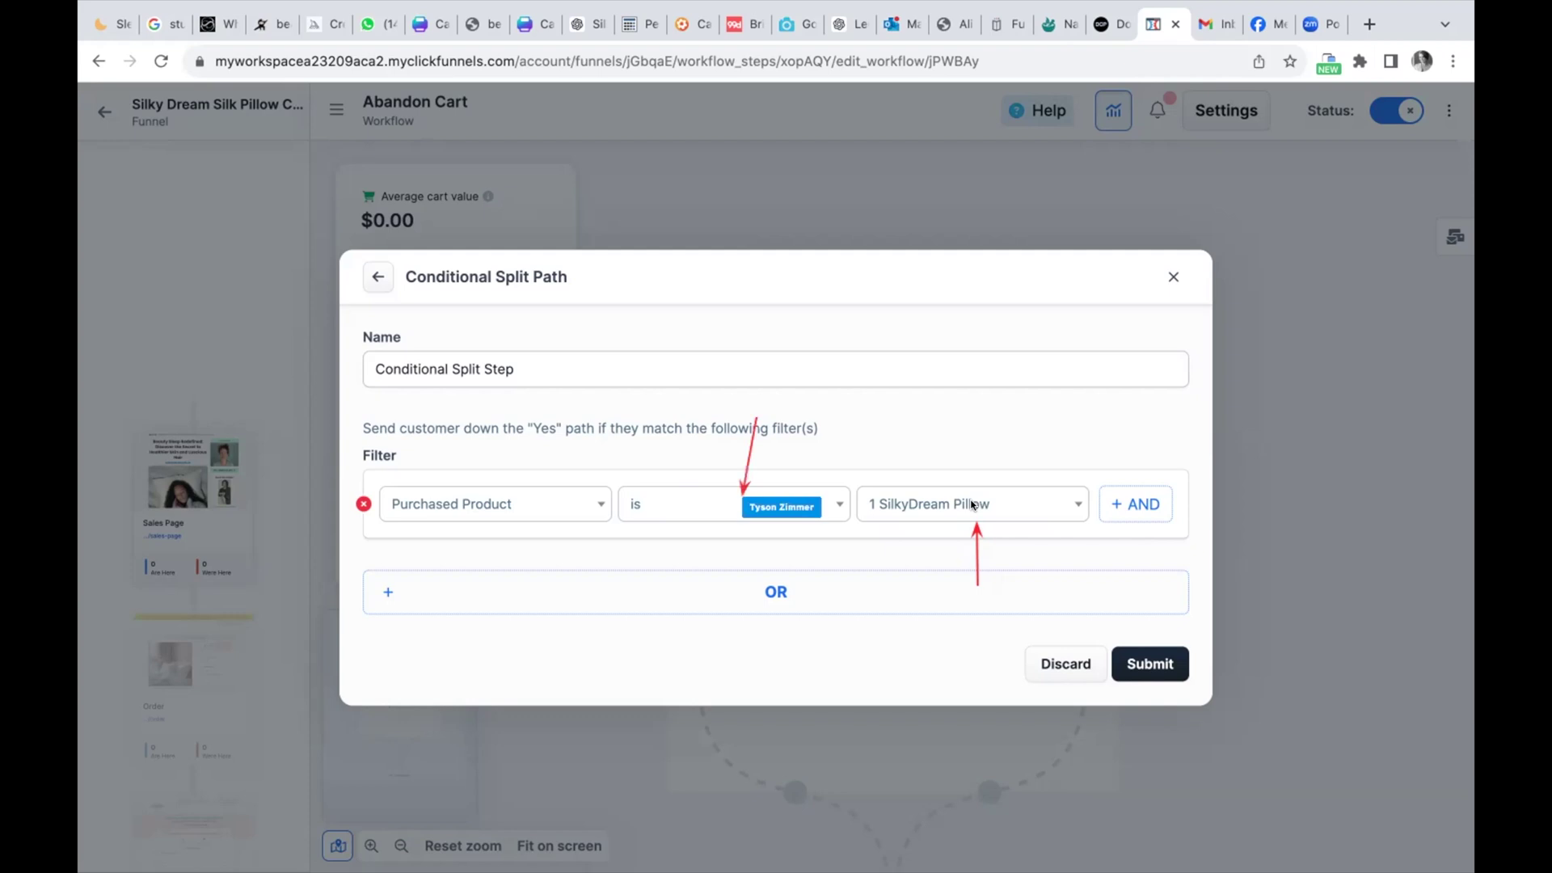
left_click(709, 504)
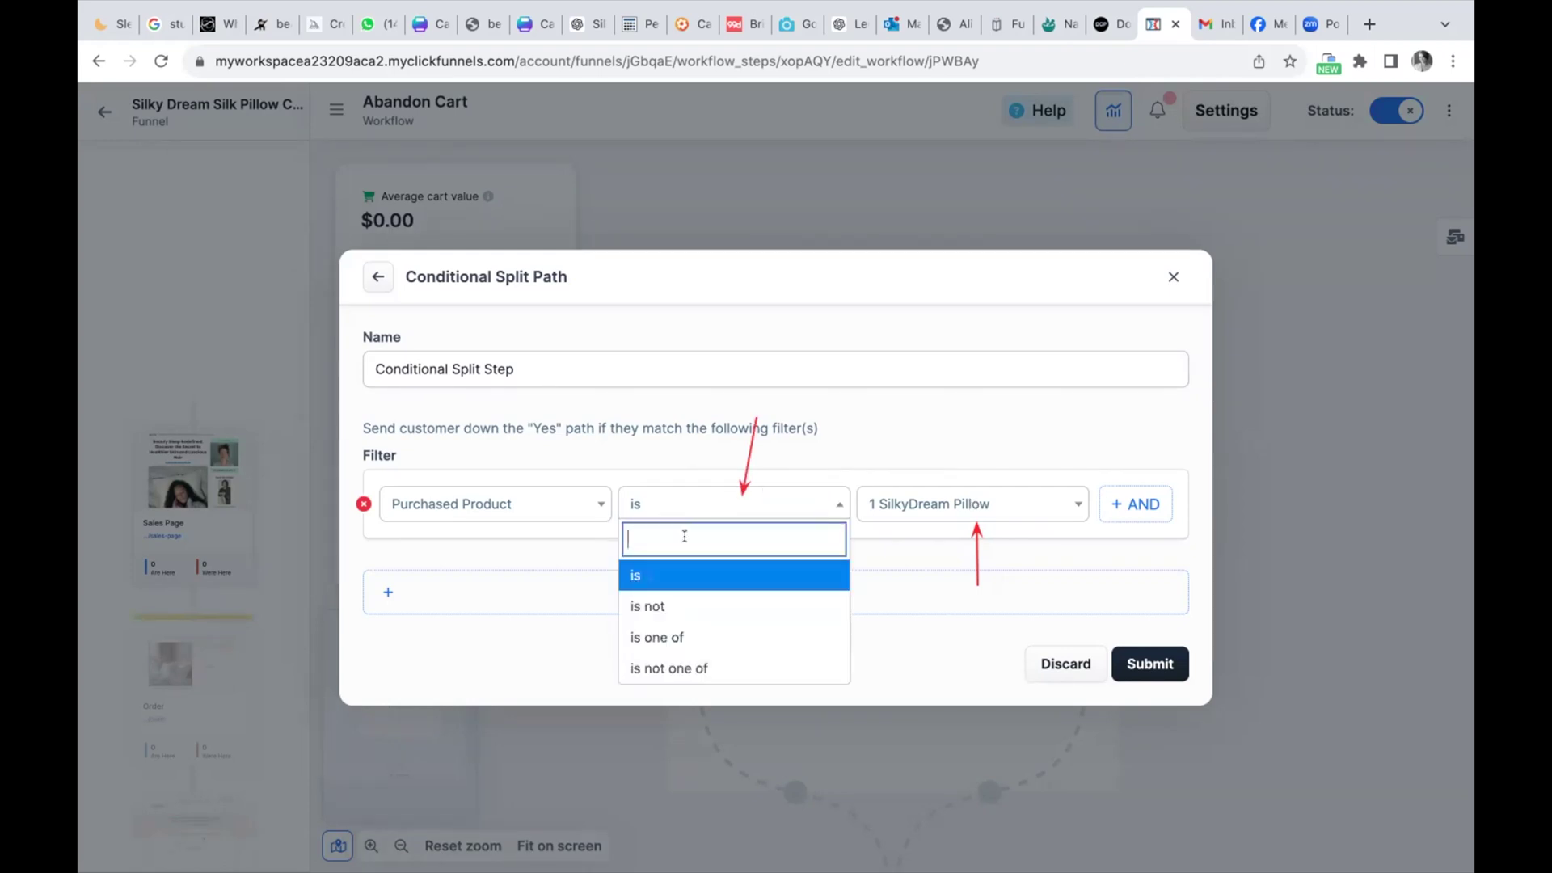
left_click(669, 637)
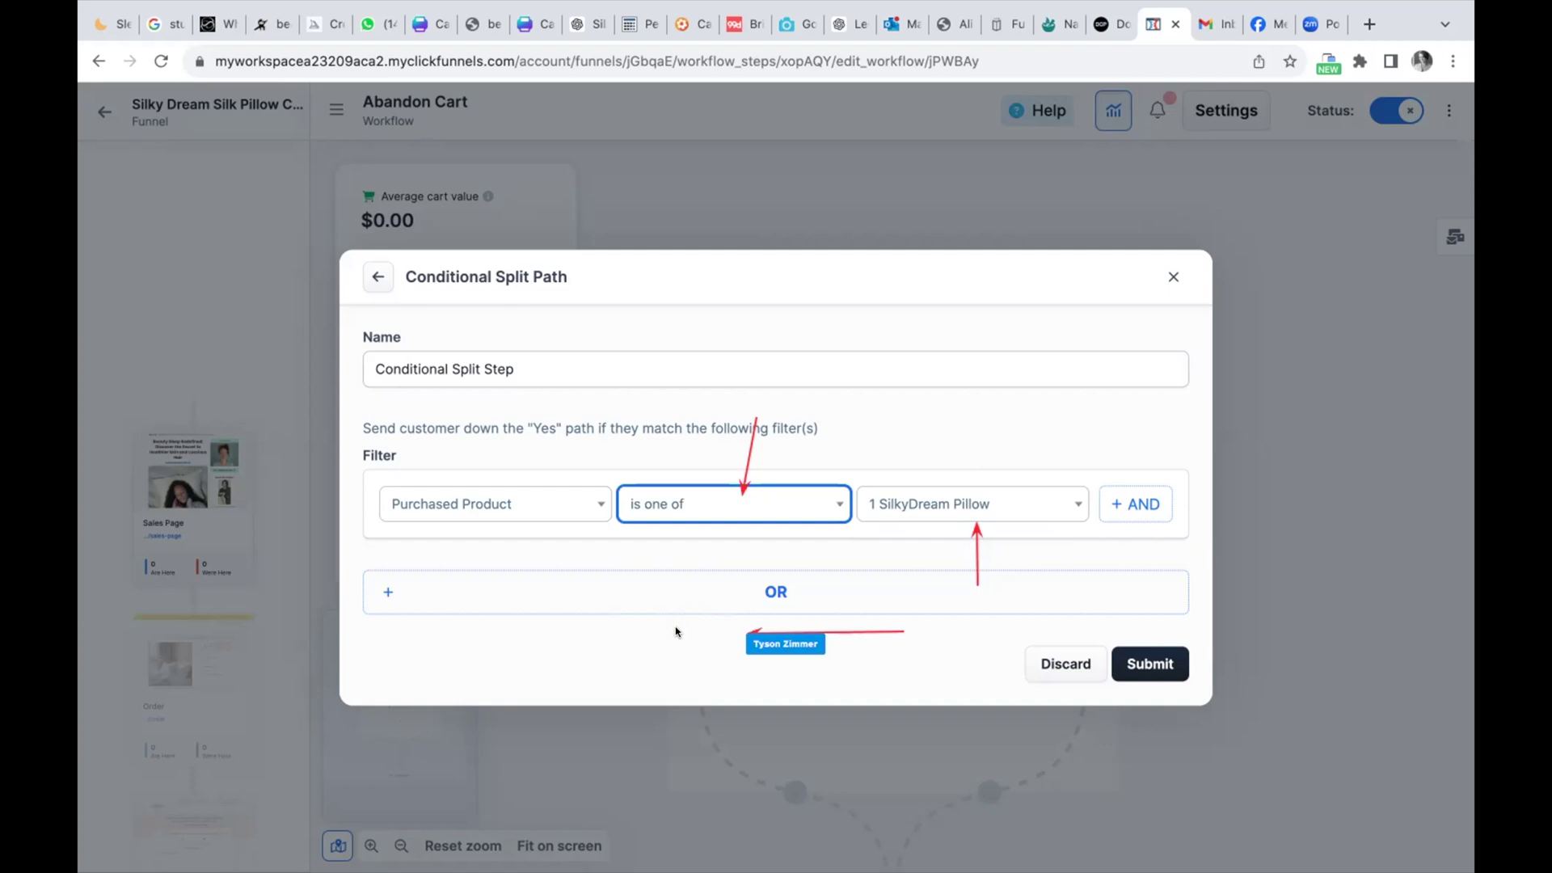
left_click(1027, 505)
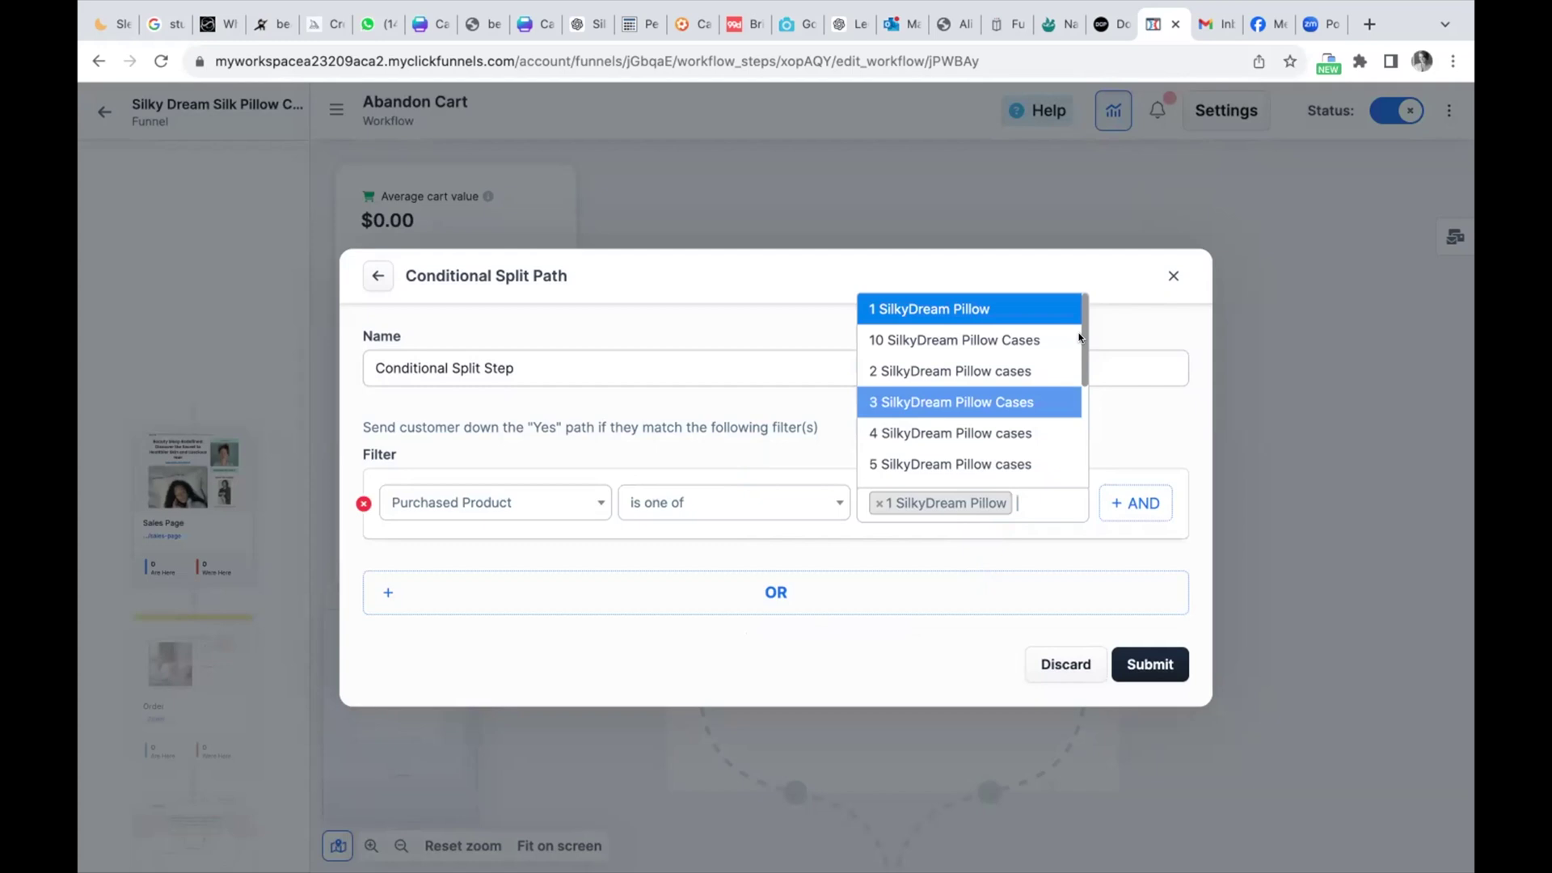
scroll(1080, 338, "down", 2)
scroll(1082, 327, "up", 2)
left_click(948, 306)
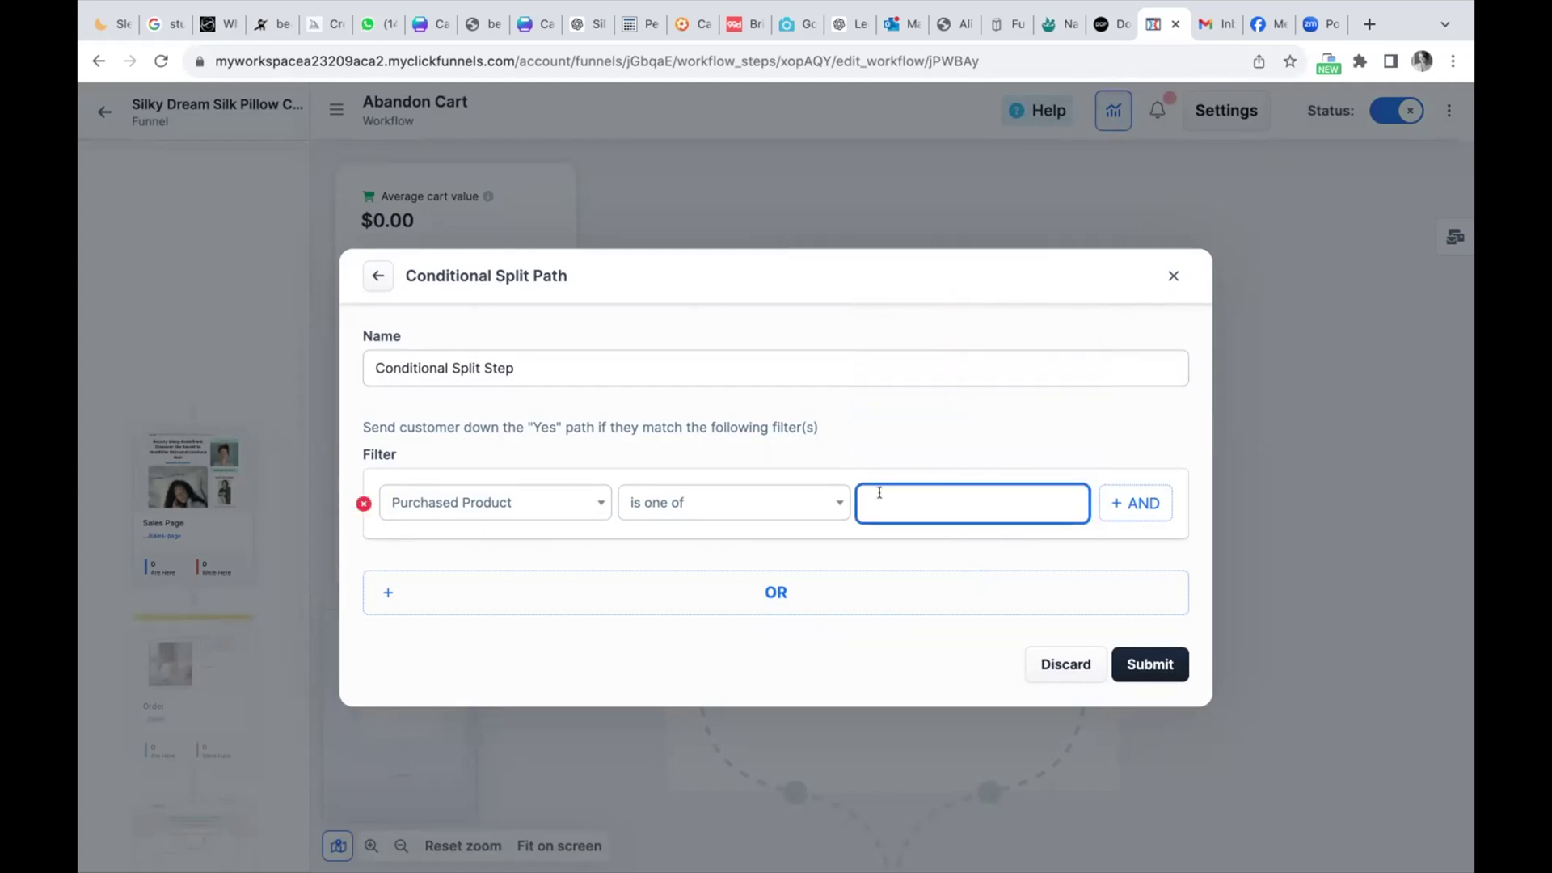
left_click(879, 492)
left_click(918, 304)
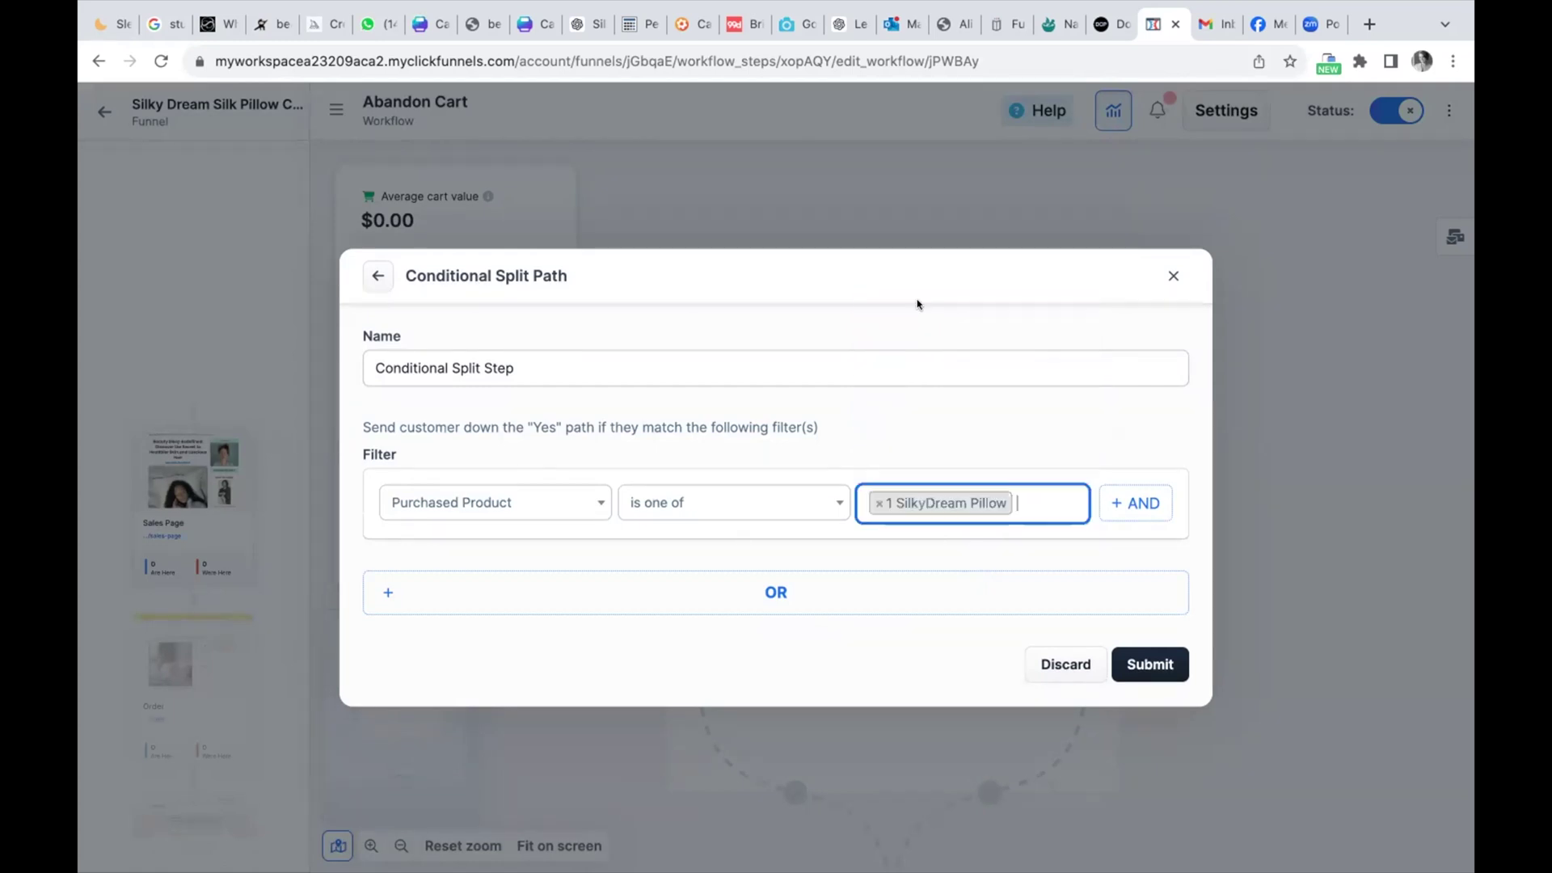
- Add the 2, 3, 4, 5 and 10 SilkyDream Pillow Cases products to the Purchased Product filter and submit the split condition
left_click(1022, 497)
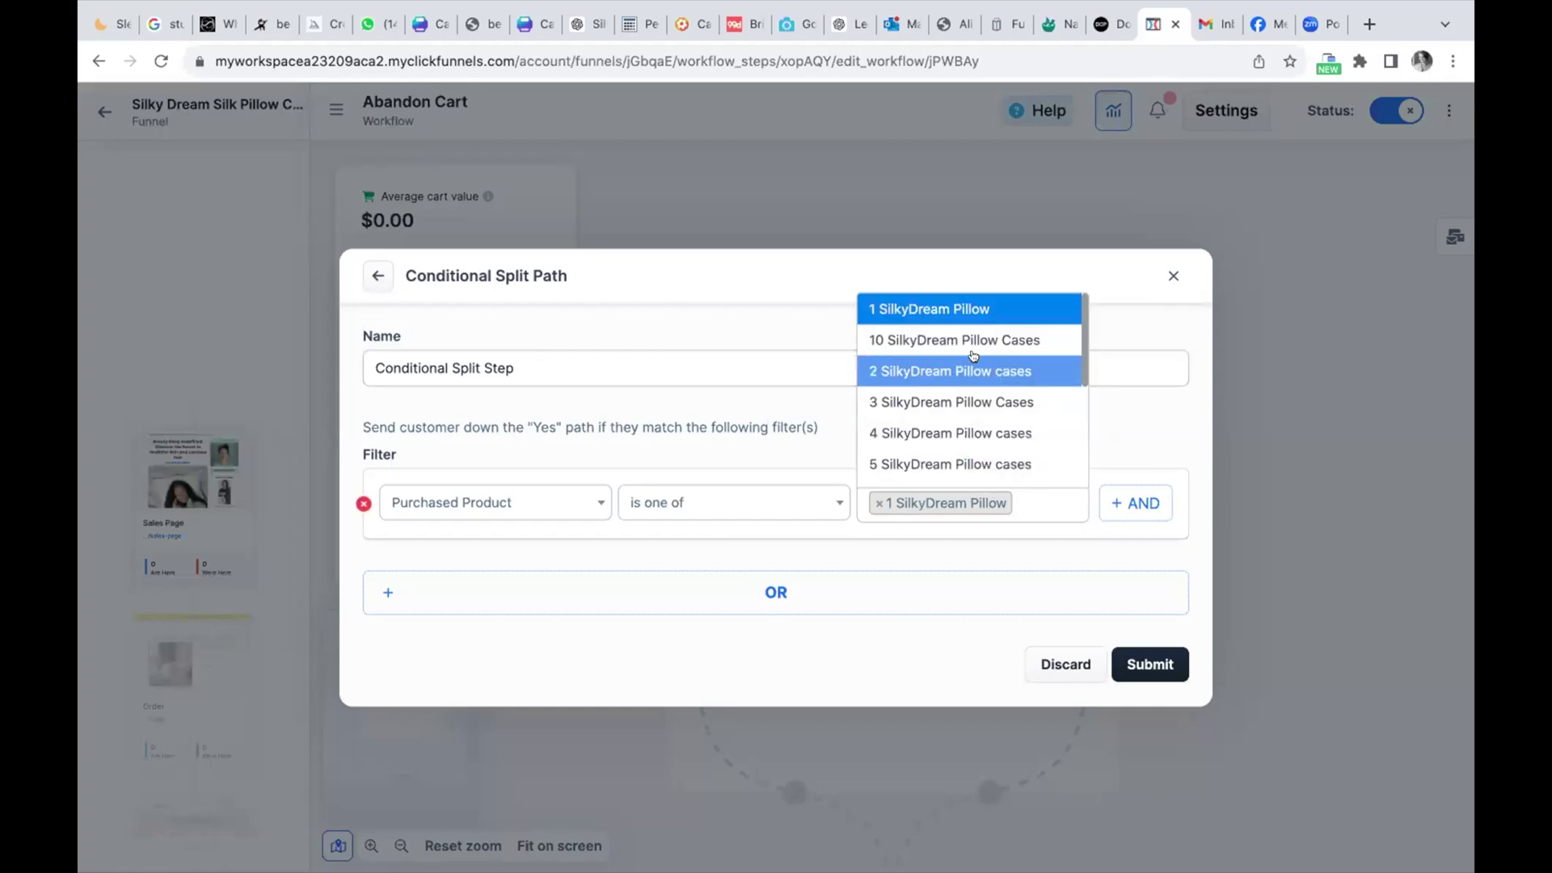
left_click(935, 373)
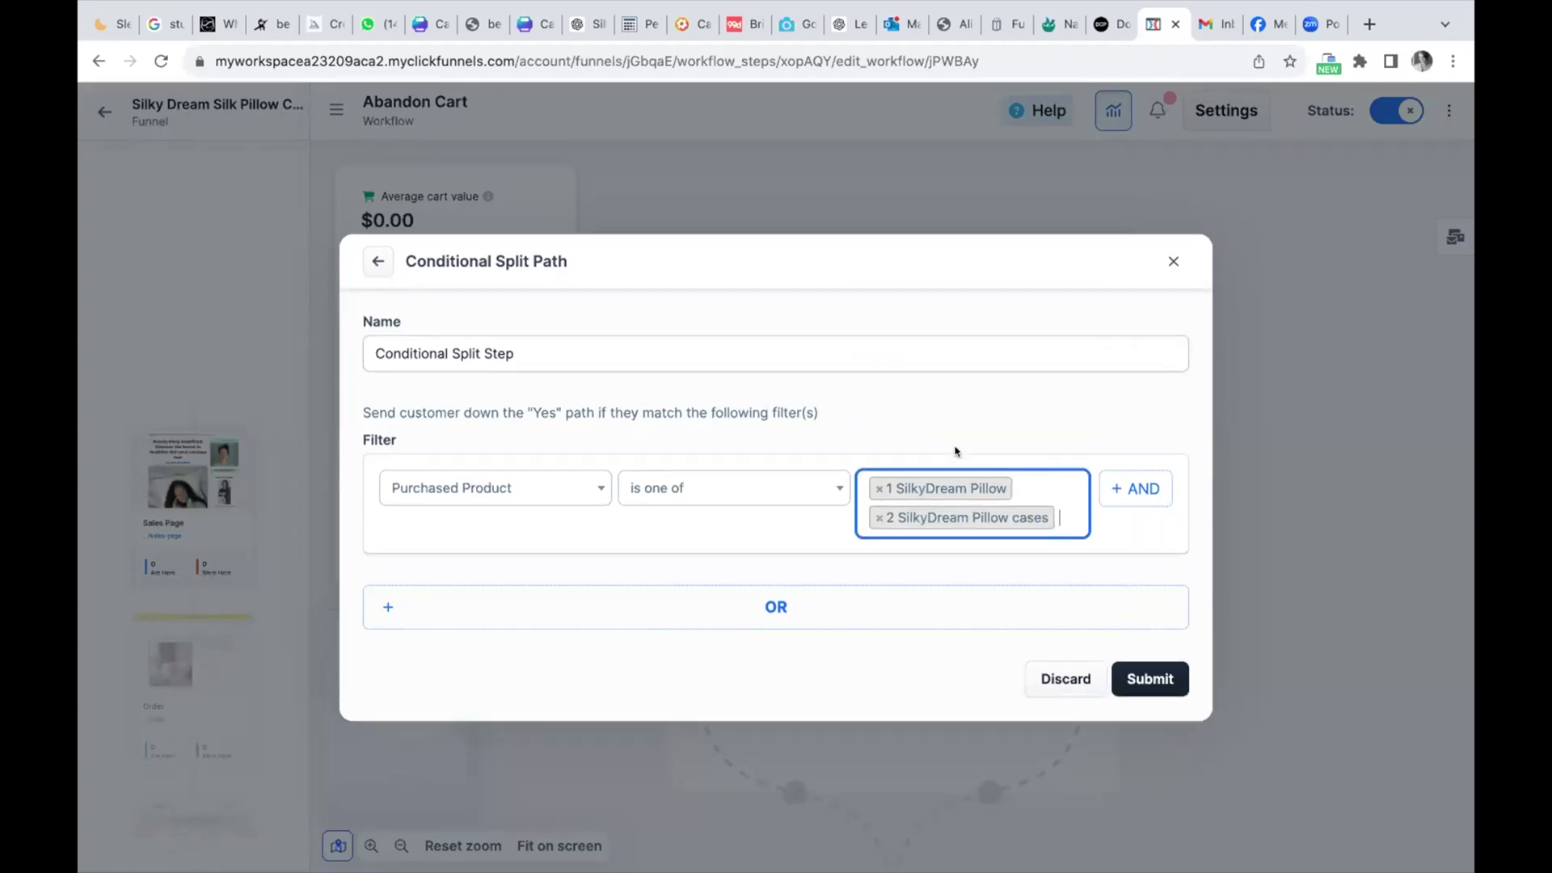
left_click(1059, 516)
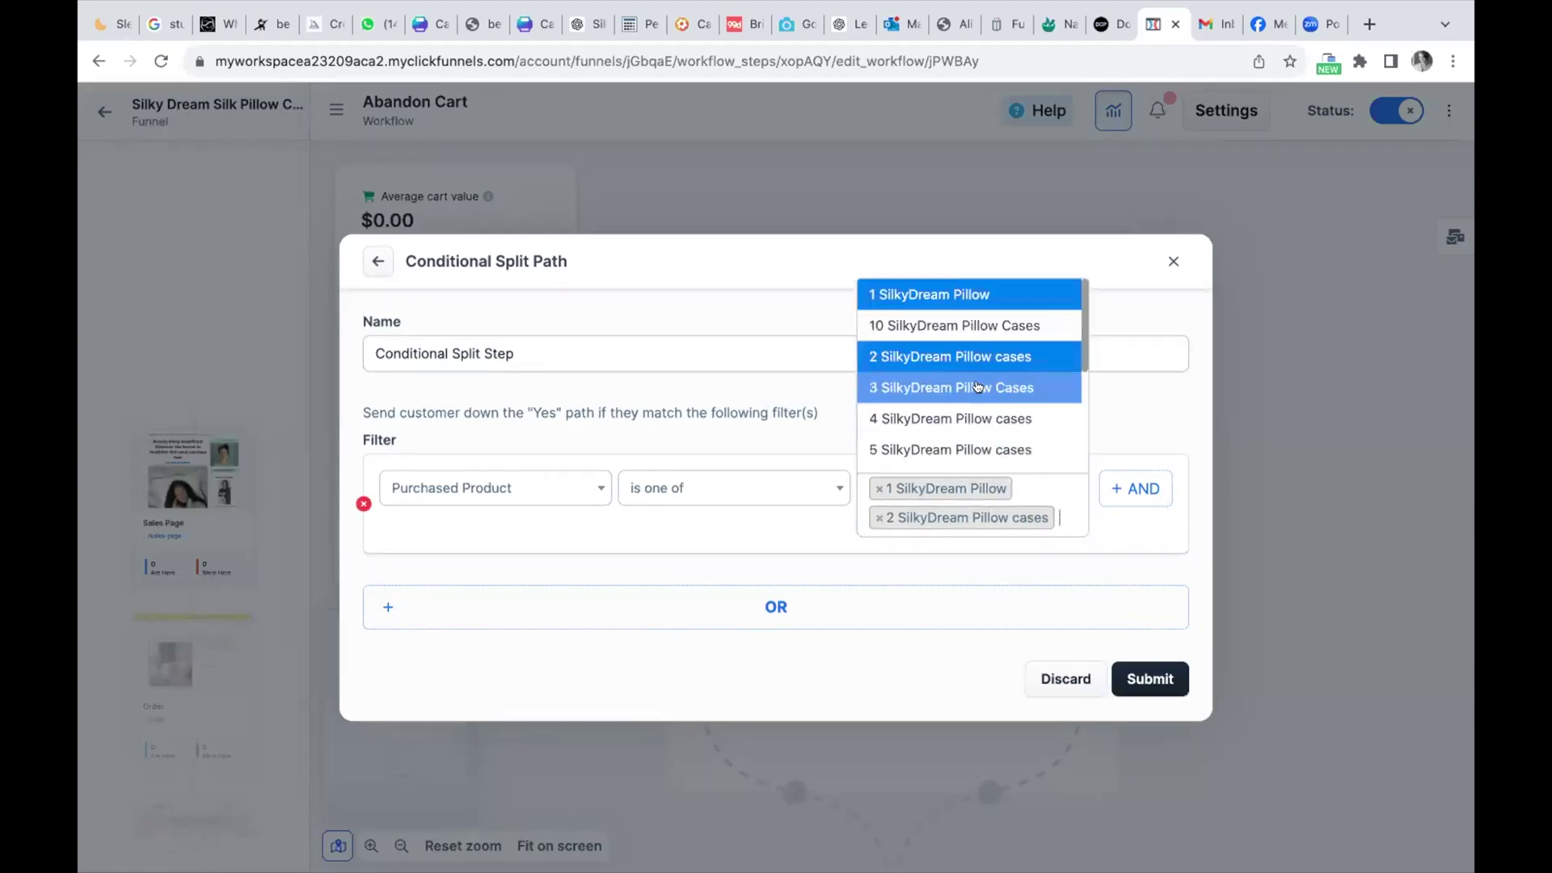
left_click(980, 386)
left_click(1063, 526)
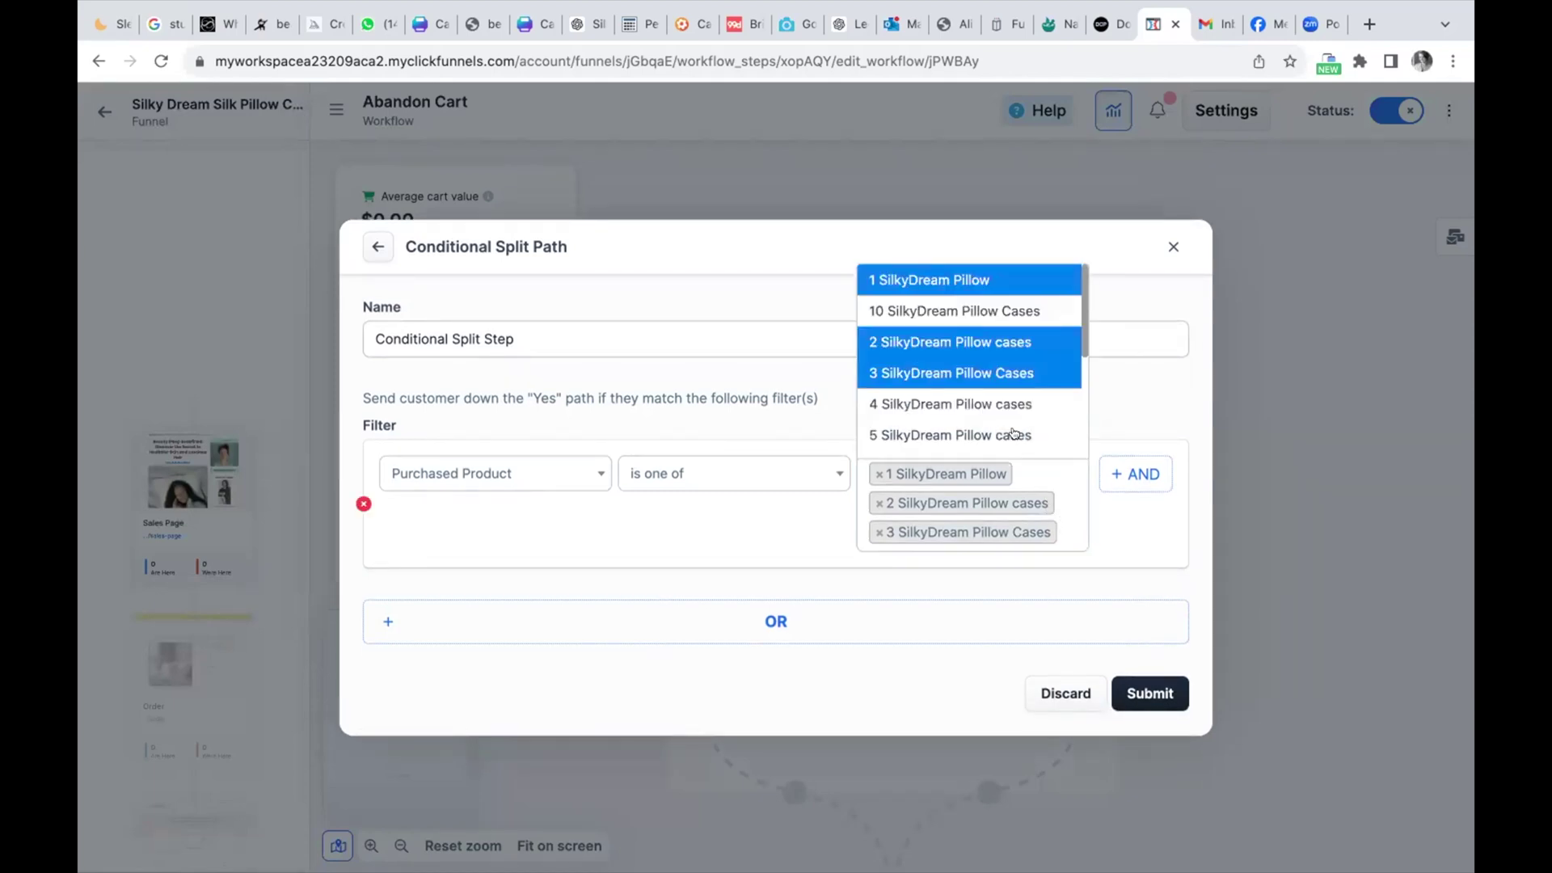
left_click(982, 408)
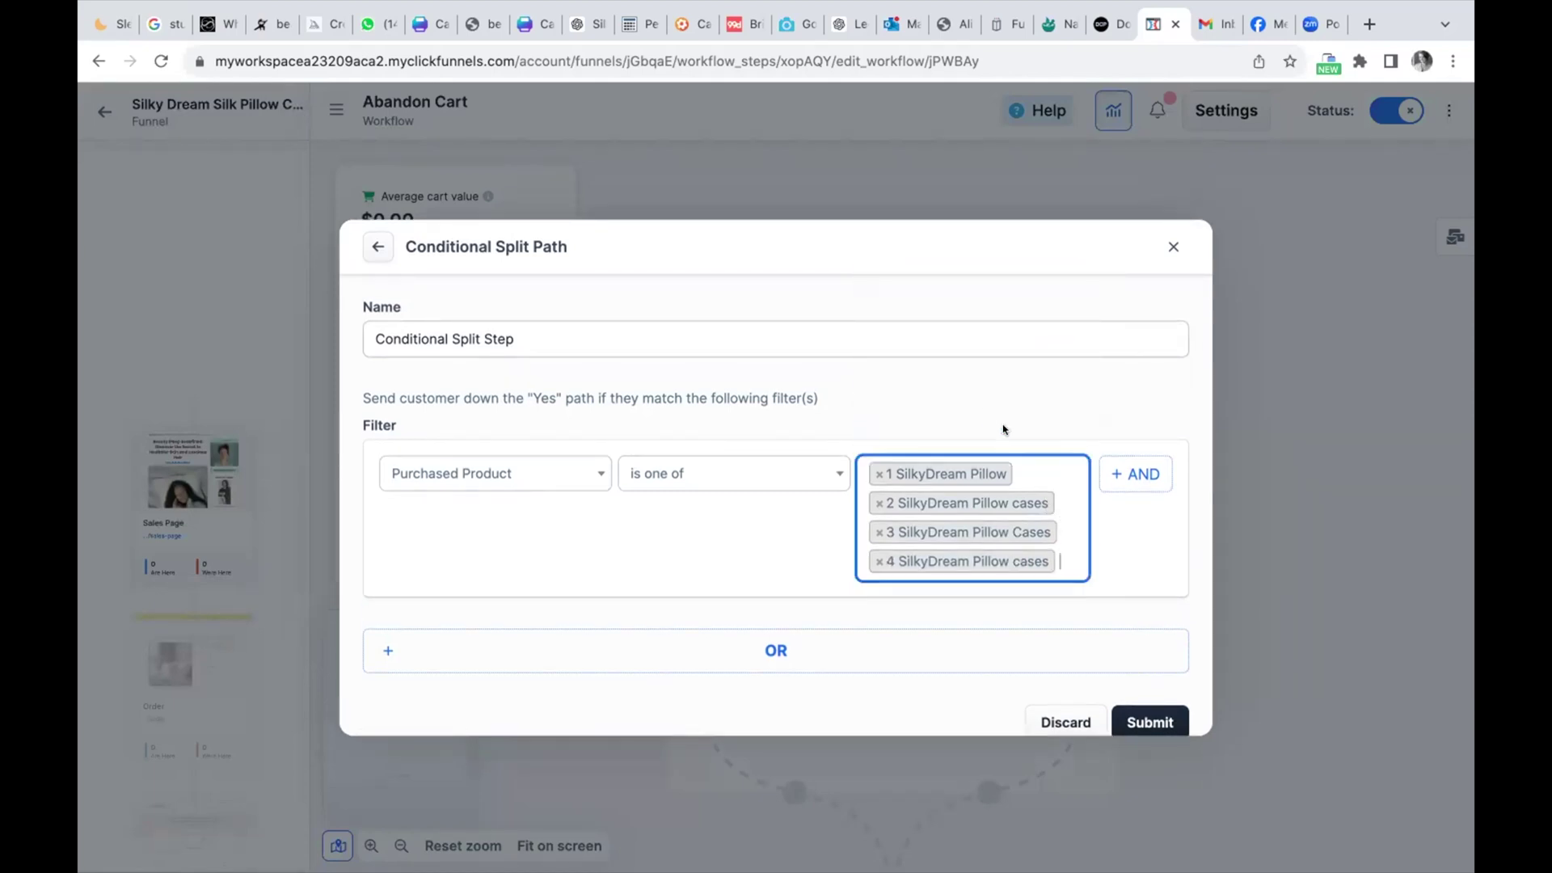
left_click(1063, 546)
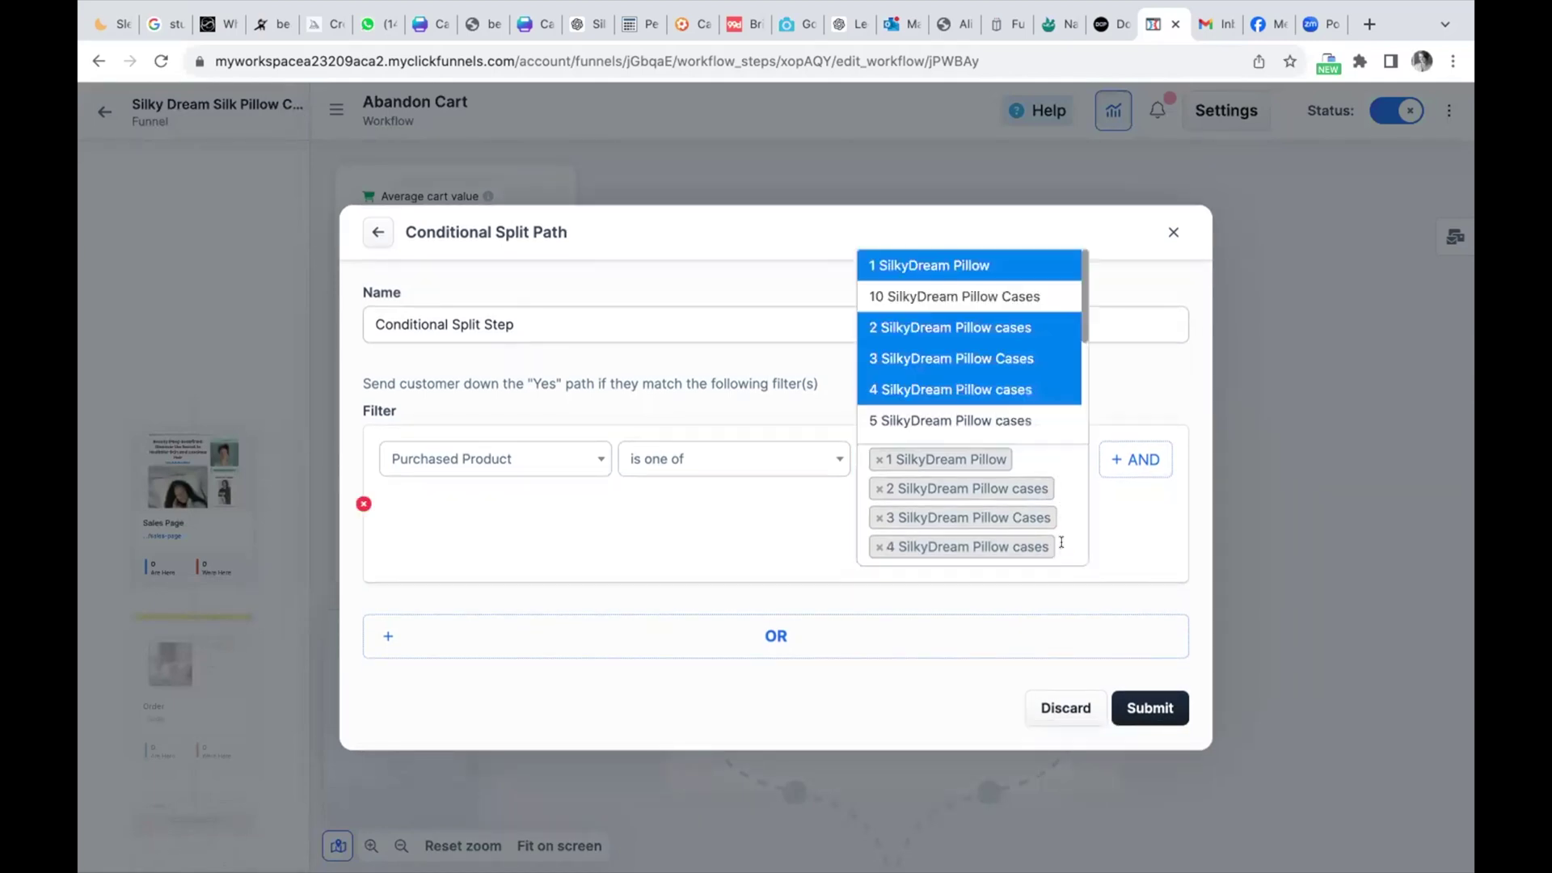
left_click(914, 417)
left_click(1057, 558)
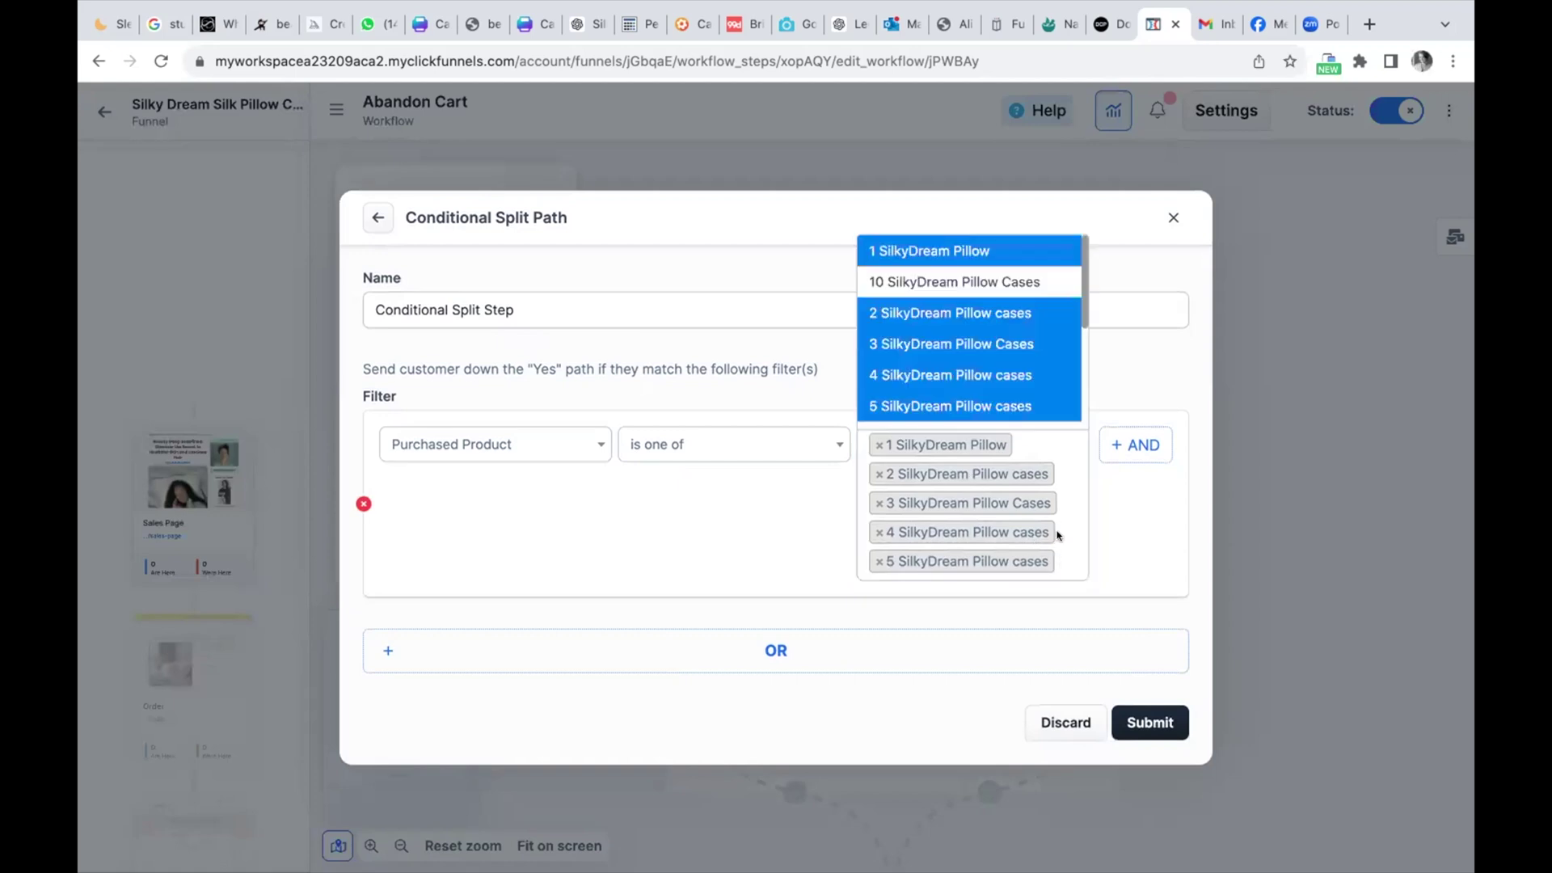
left_click(927, 281)
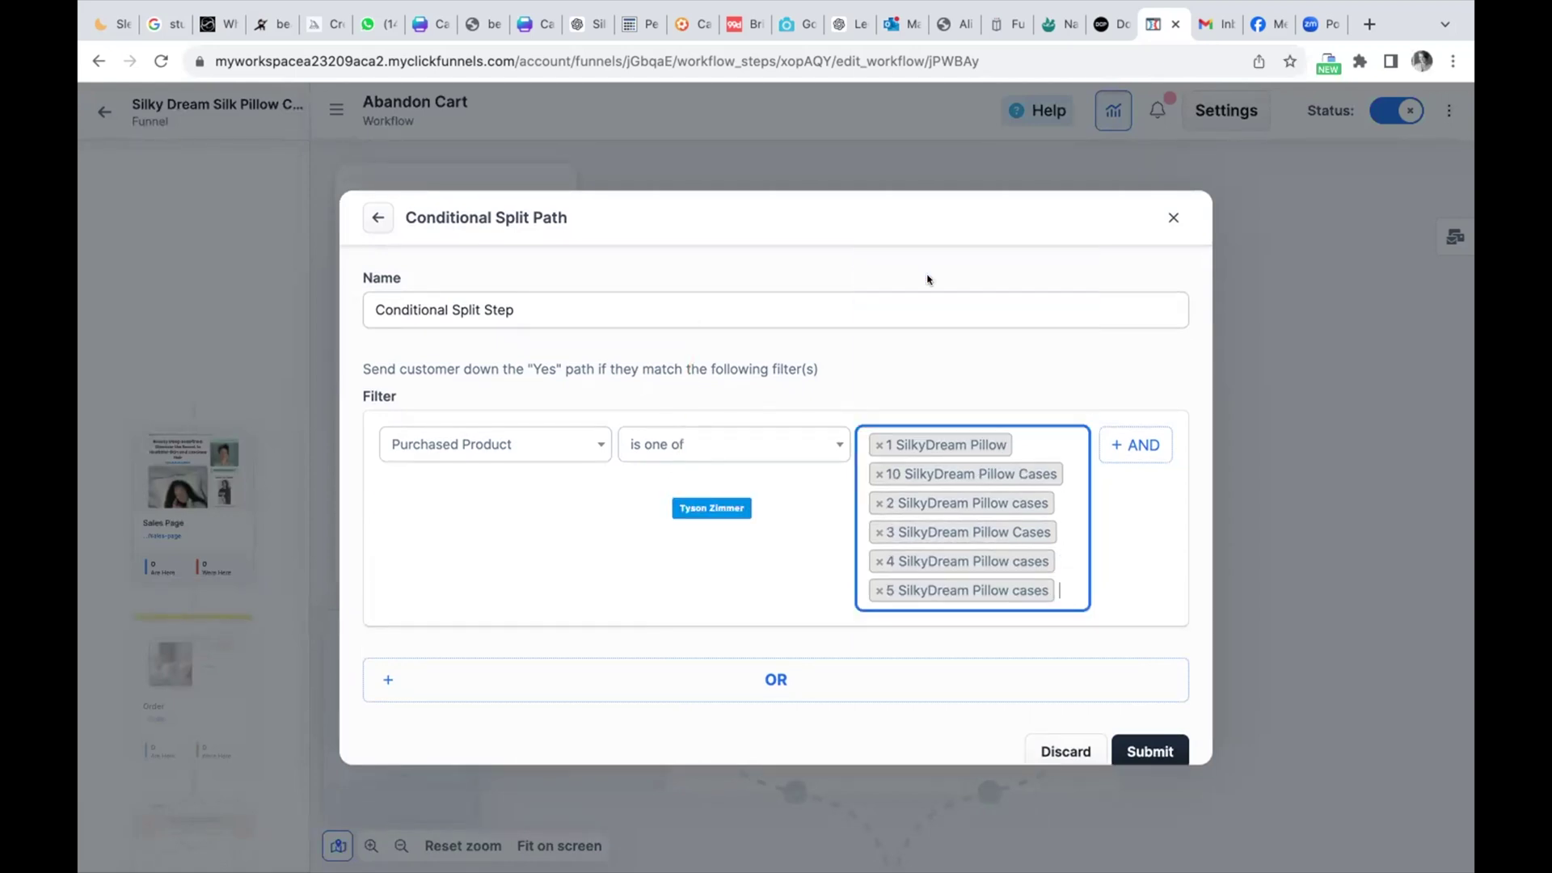
left_click(1056, 558)
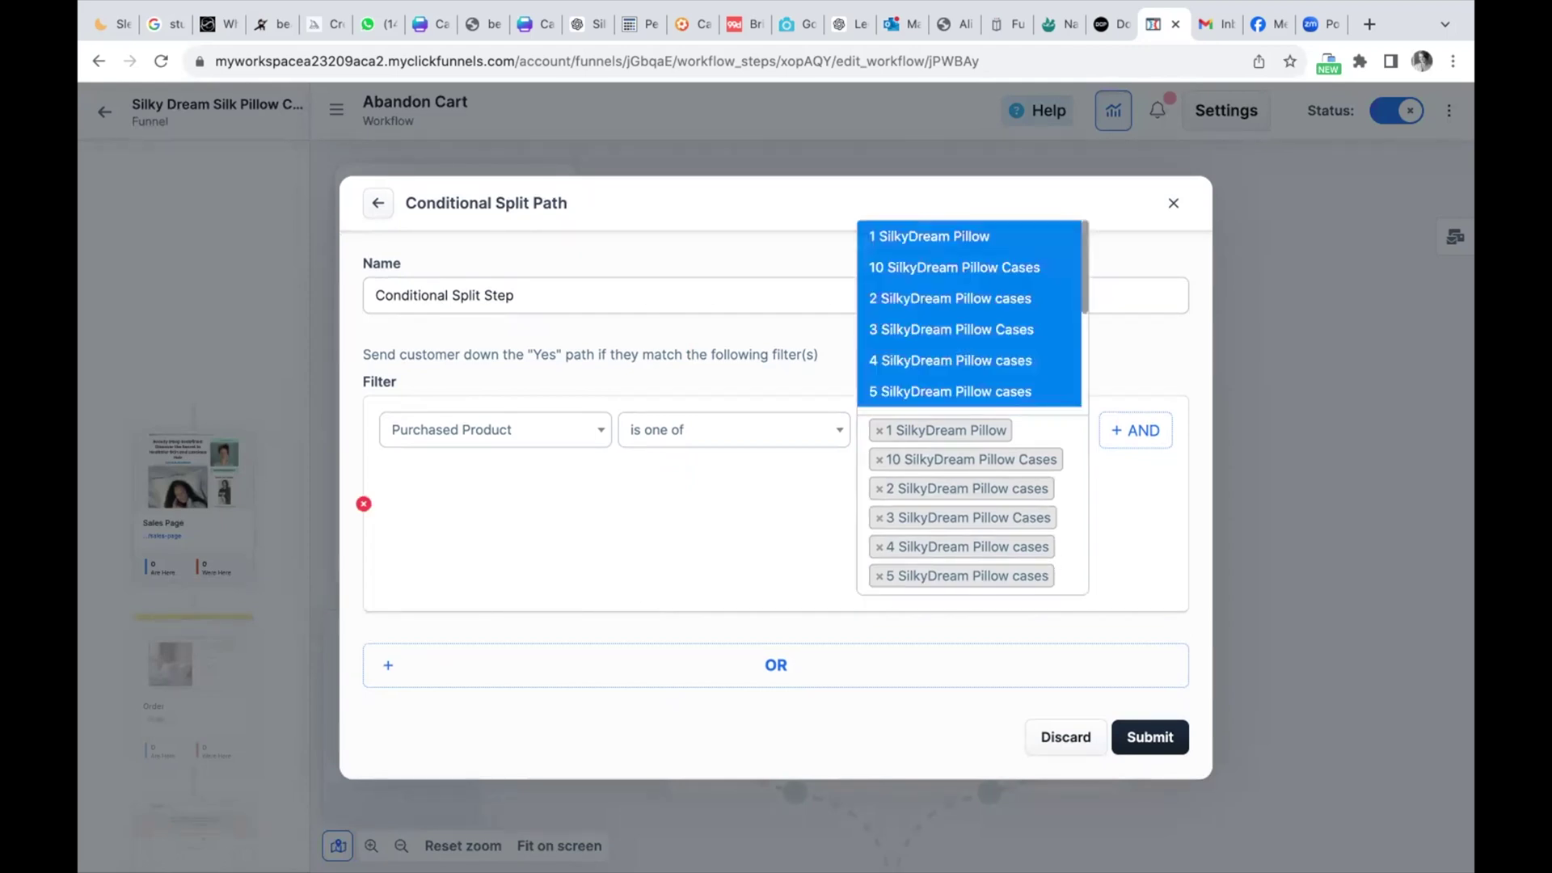
left_click(1159, 545)
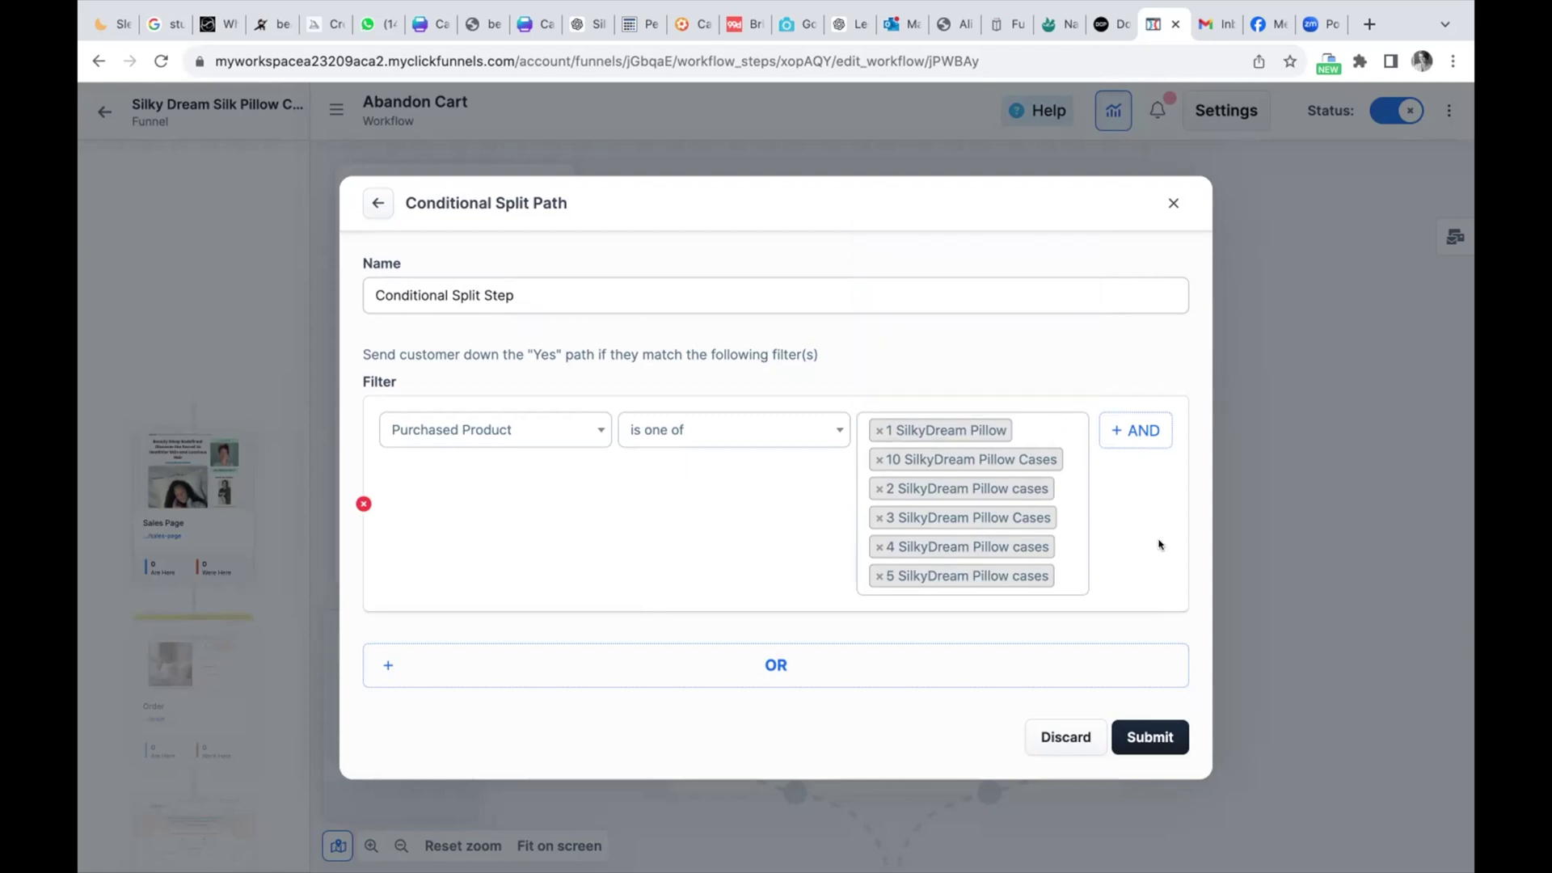
left_click(1142, 735)
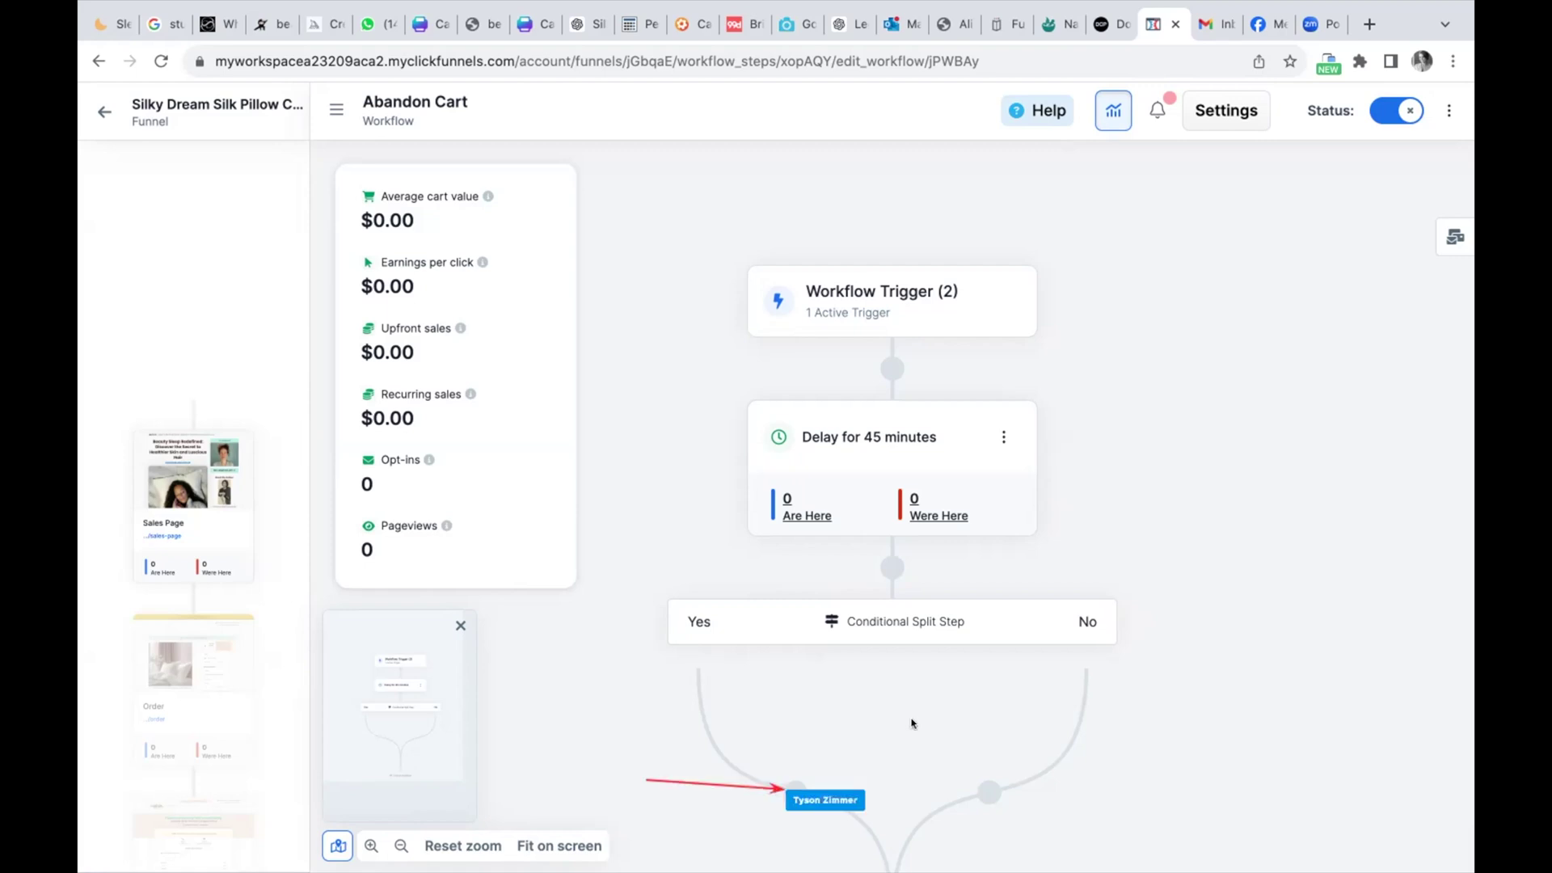
- Add an End step on the Yes branch of the conditional split
left_click(790, 787)
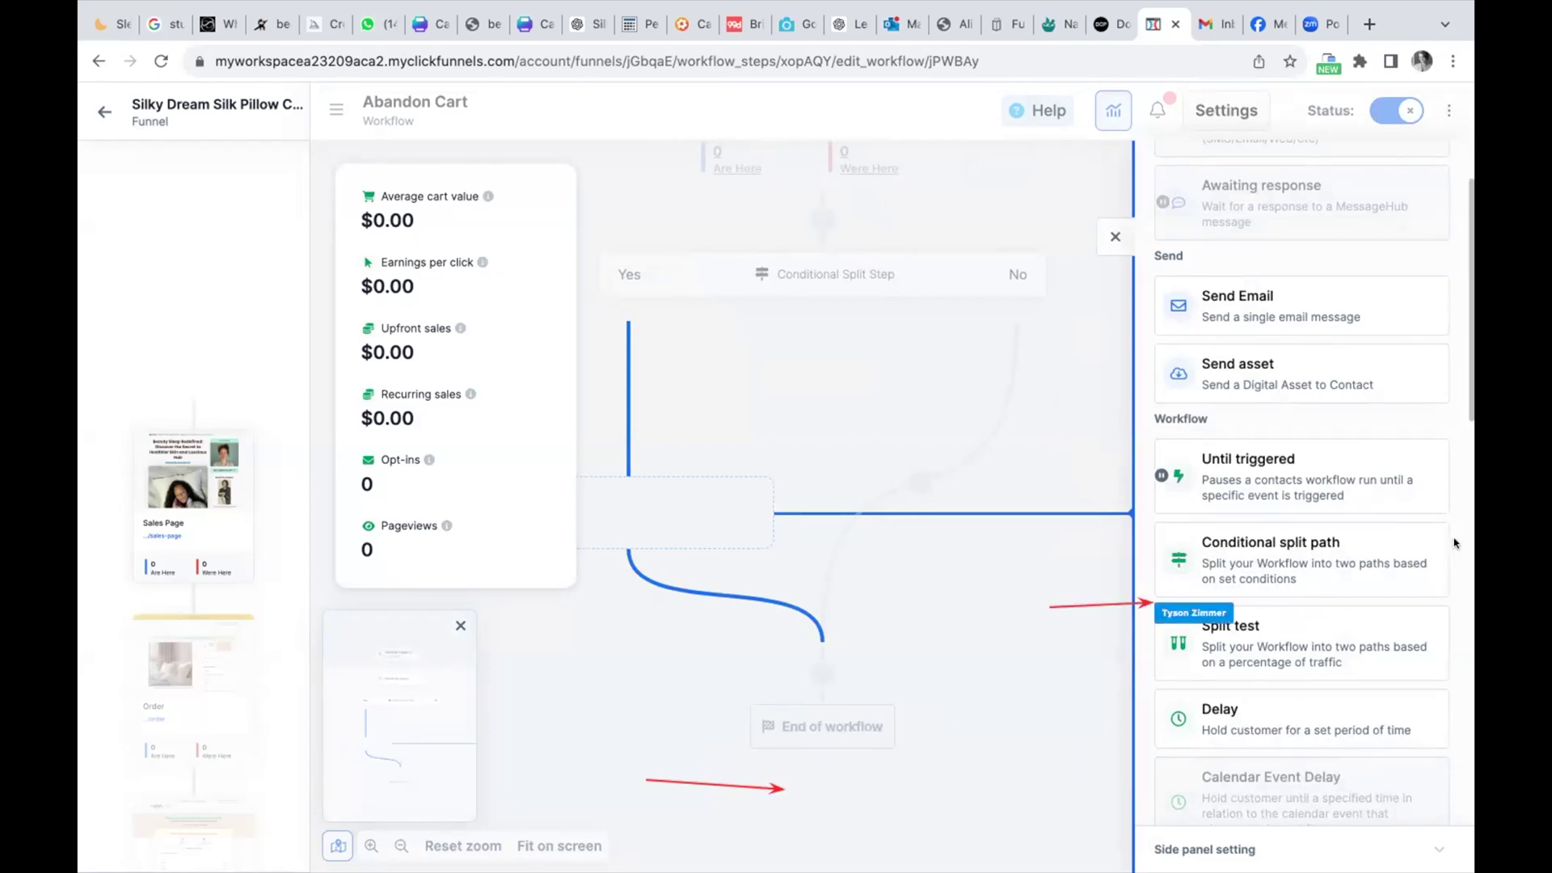
scroll(1455, 543, "down", 3)
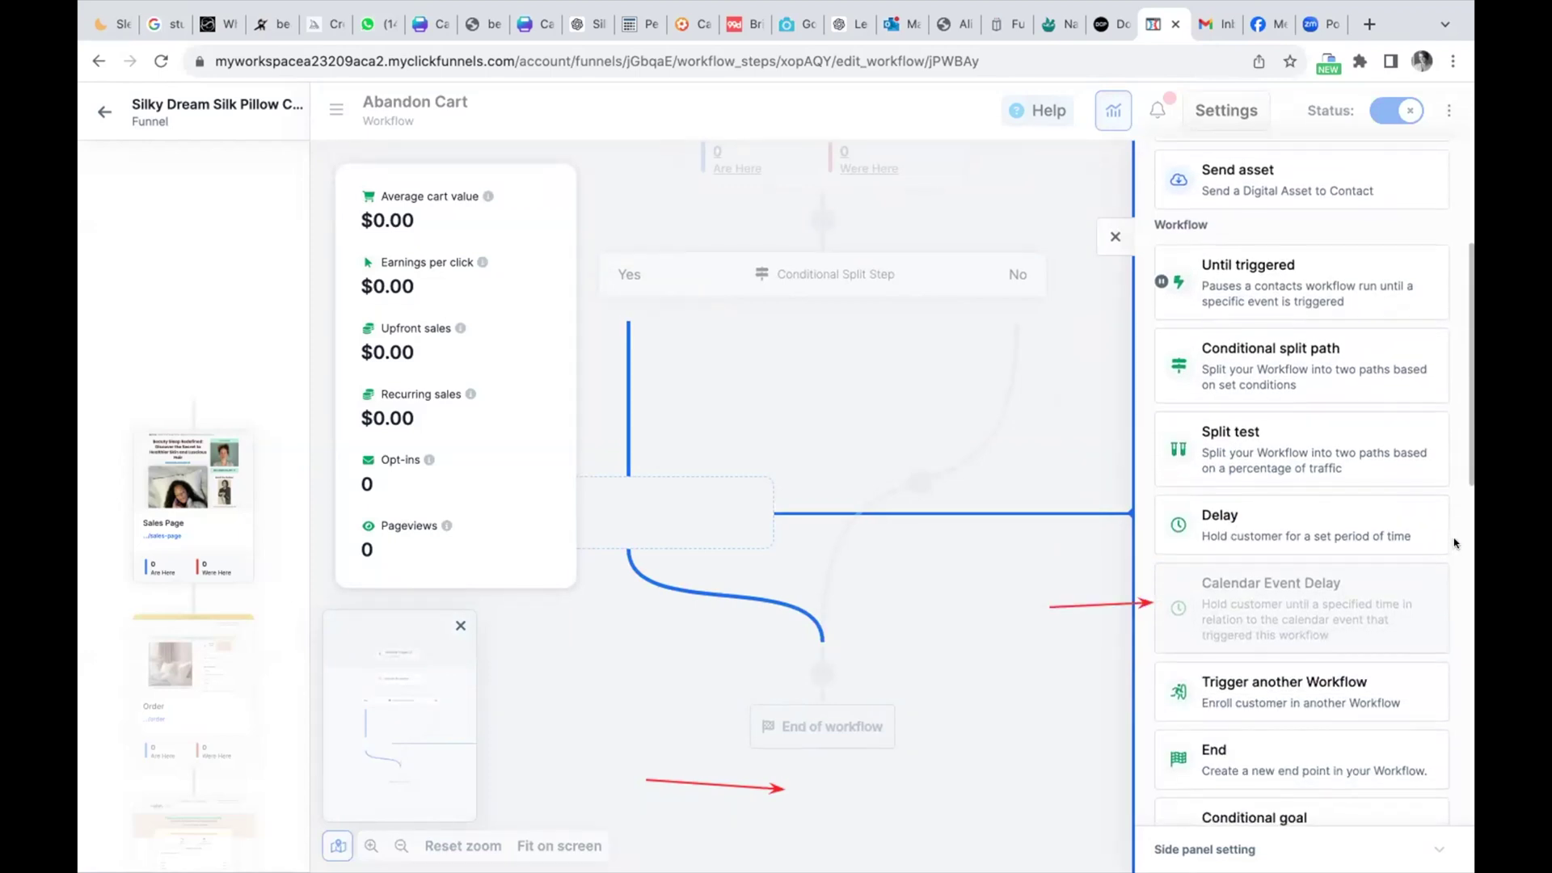
left_click(1272, 757)
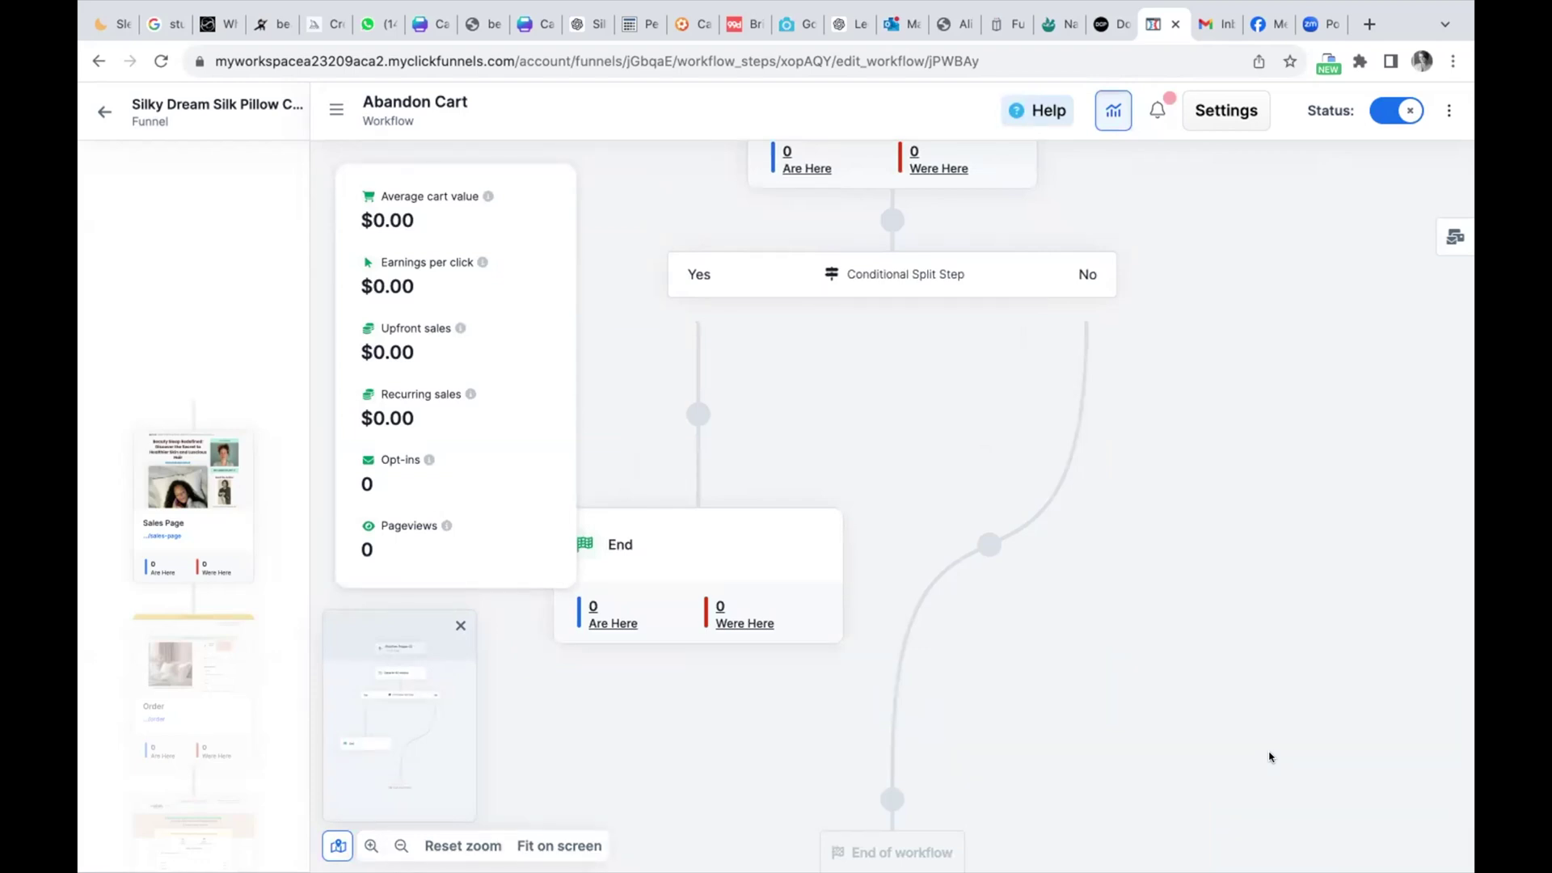
- Start a Send Email step on the No branch of the split and browse the ClickFunnels email templates
left_click(989, 544)
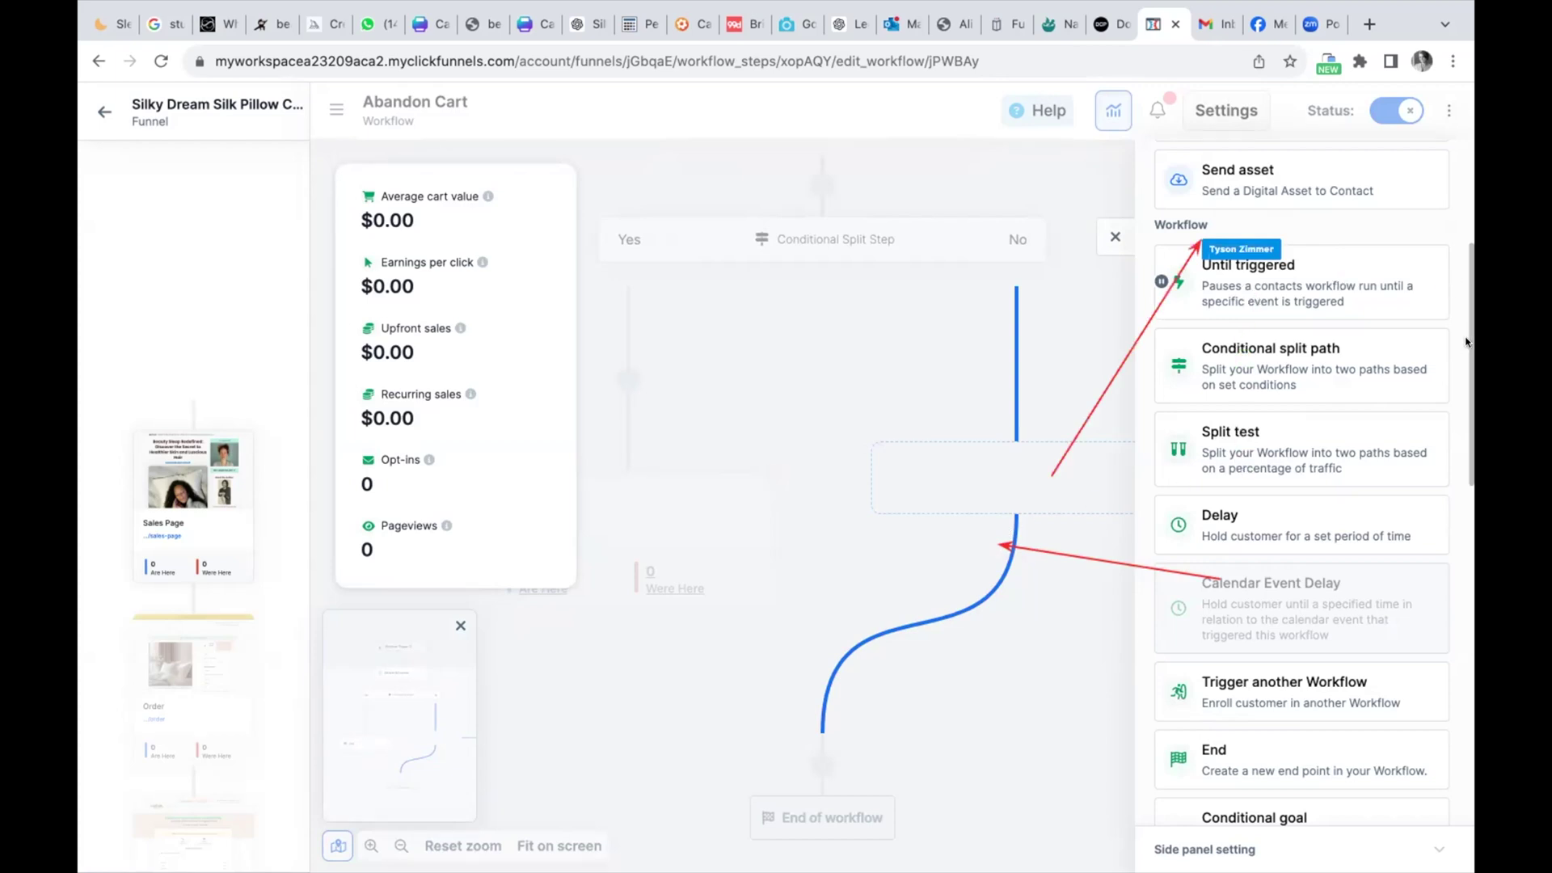
left_click_drag(1469, 333, 1469, 290)
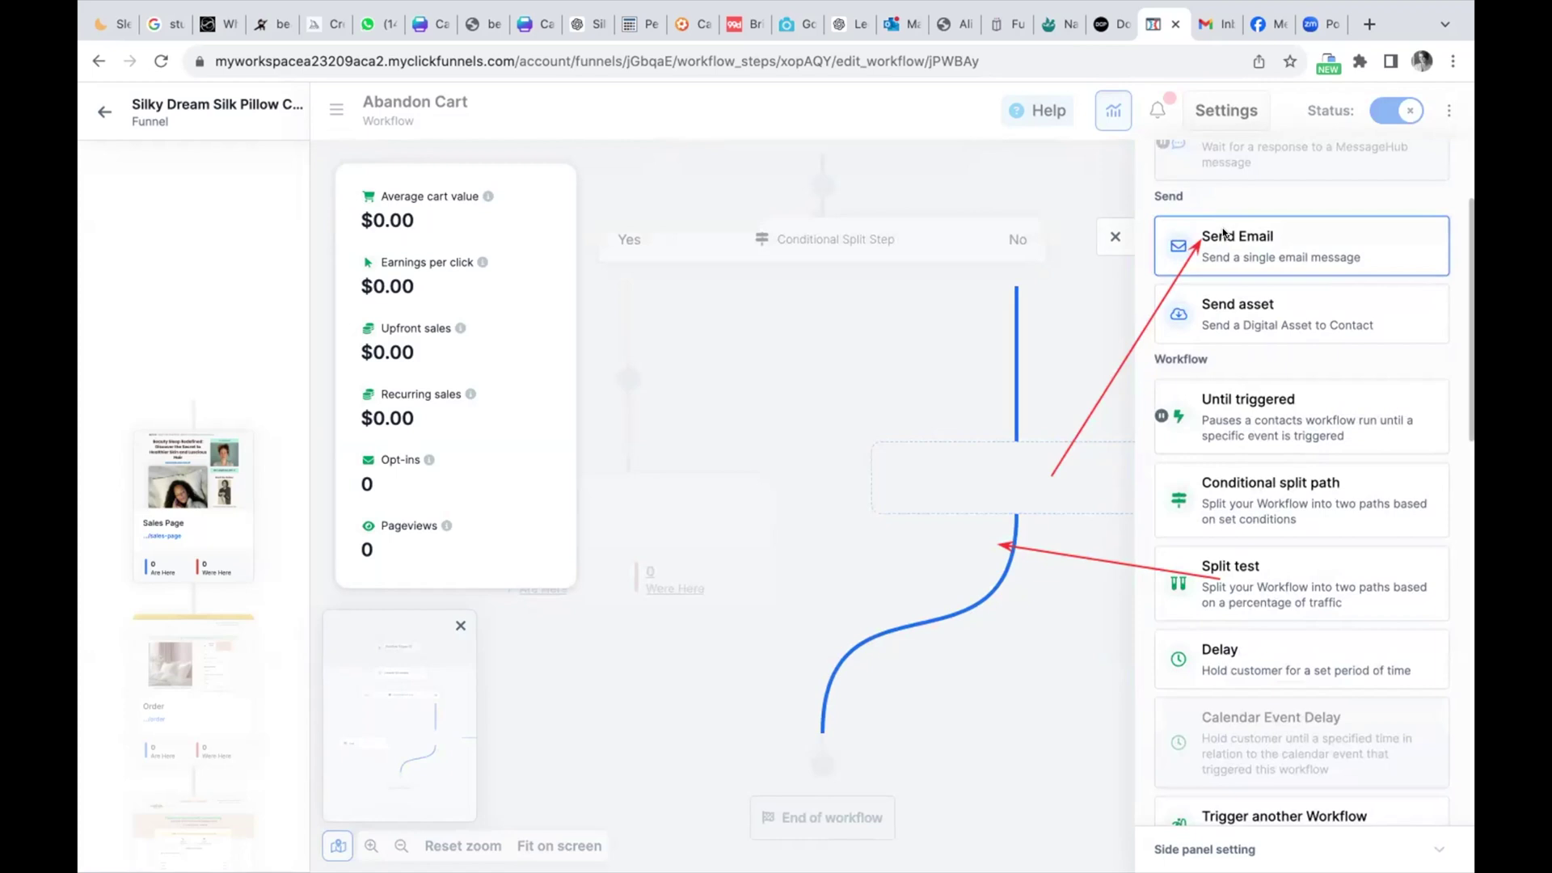
left_click(1224, 235)
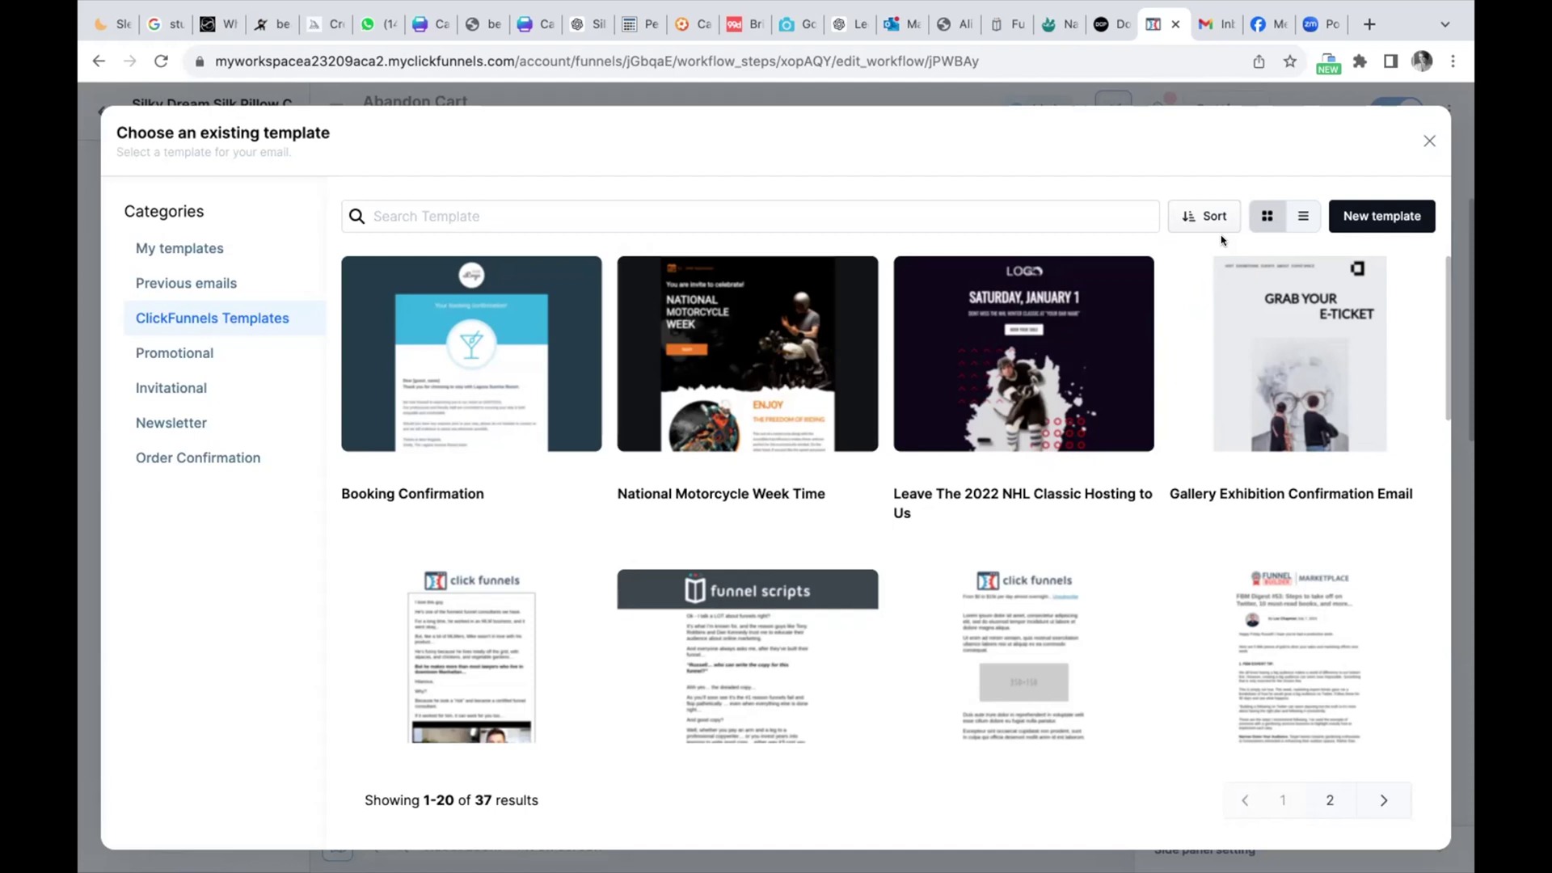
mouse_move(1231, 257)
scroll(1440, 326, "down", 2)
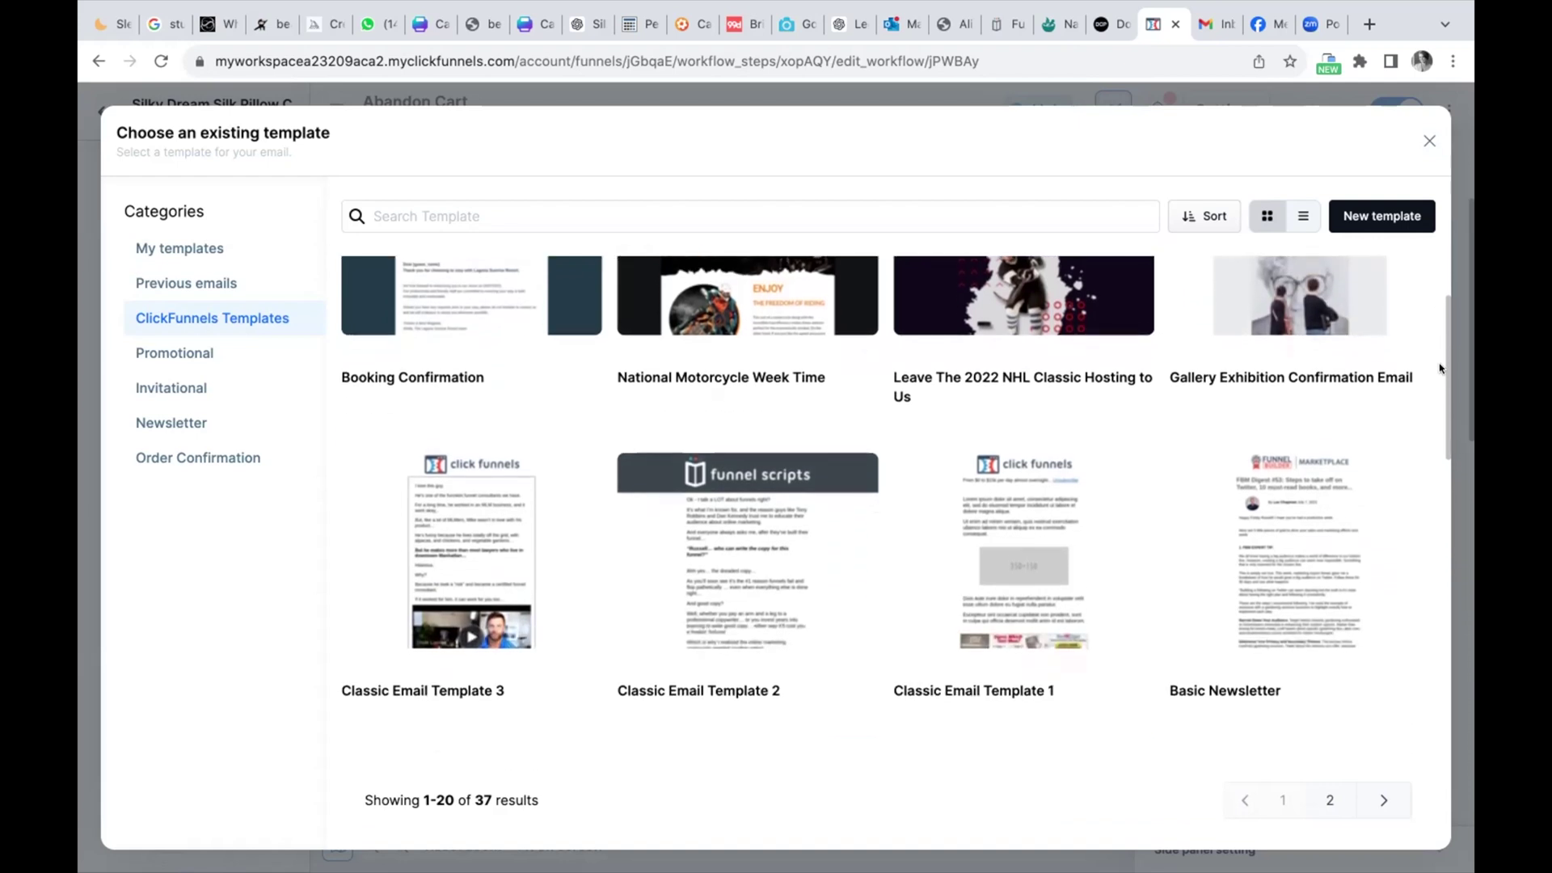
scroll(1440, 369, "down", 1)
scroll(1439, 380, "down", 2)
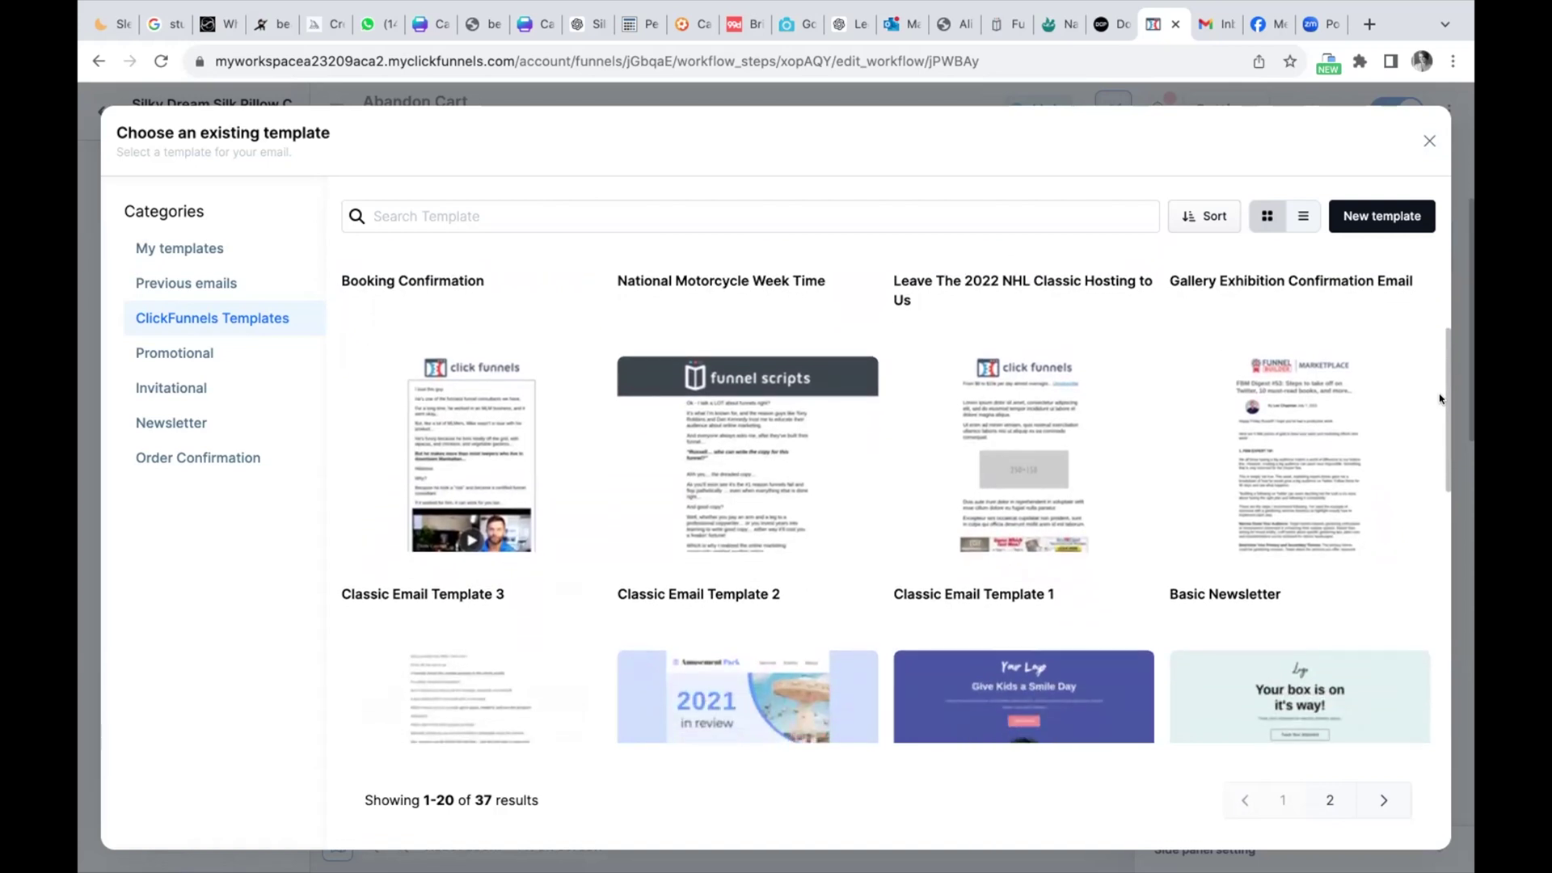
mouse_move(1439, 398)
left_mouse_down()
mouse_move(1447, 419)
mouse_move(1455, 307)
mouse_move(1462, 380)
left_mouse_up()
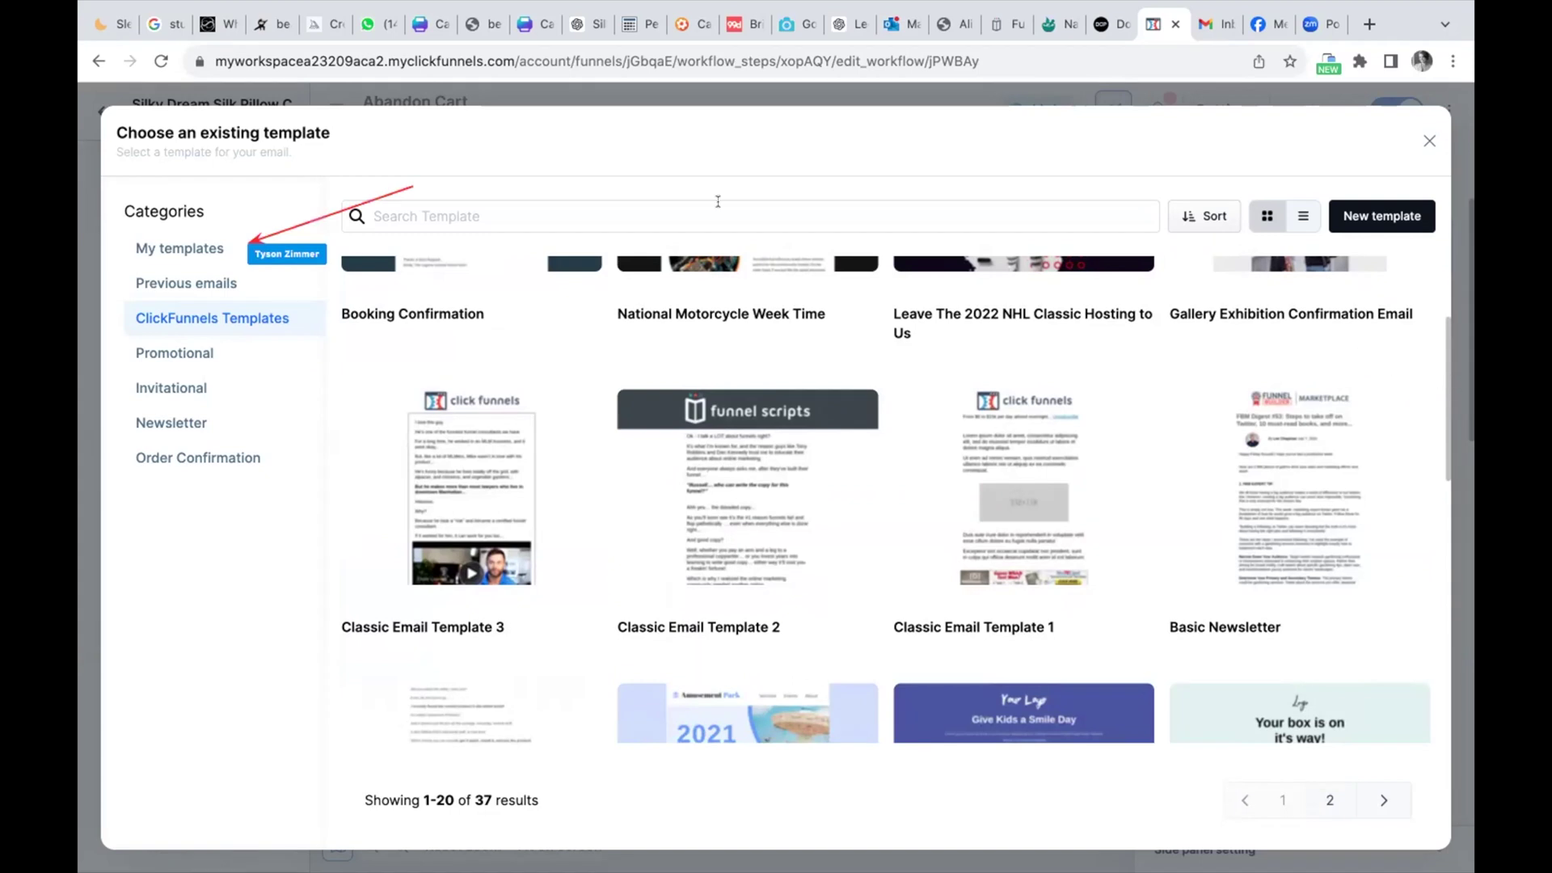
- Choose the third Russell Brunson Style email in the first row of the previous emails and create the email step with its prefilled details
left_click(165, 247)
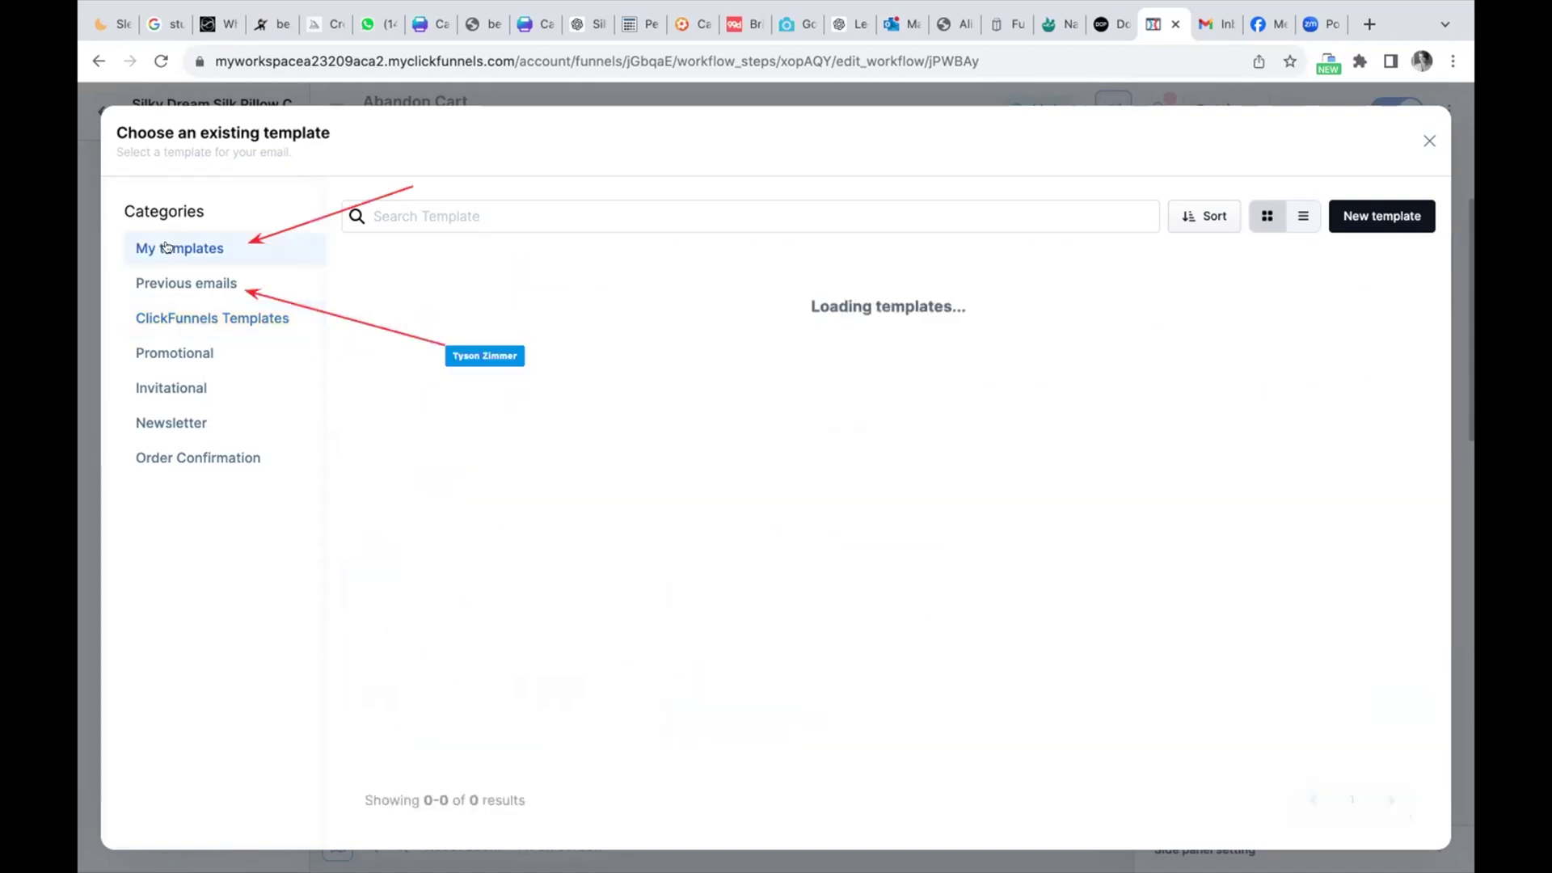
left_click(183, 284)
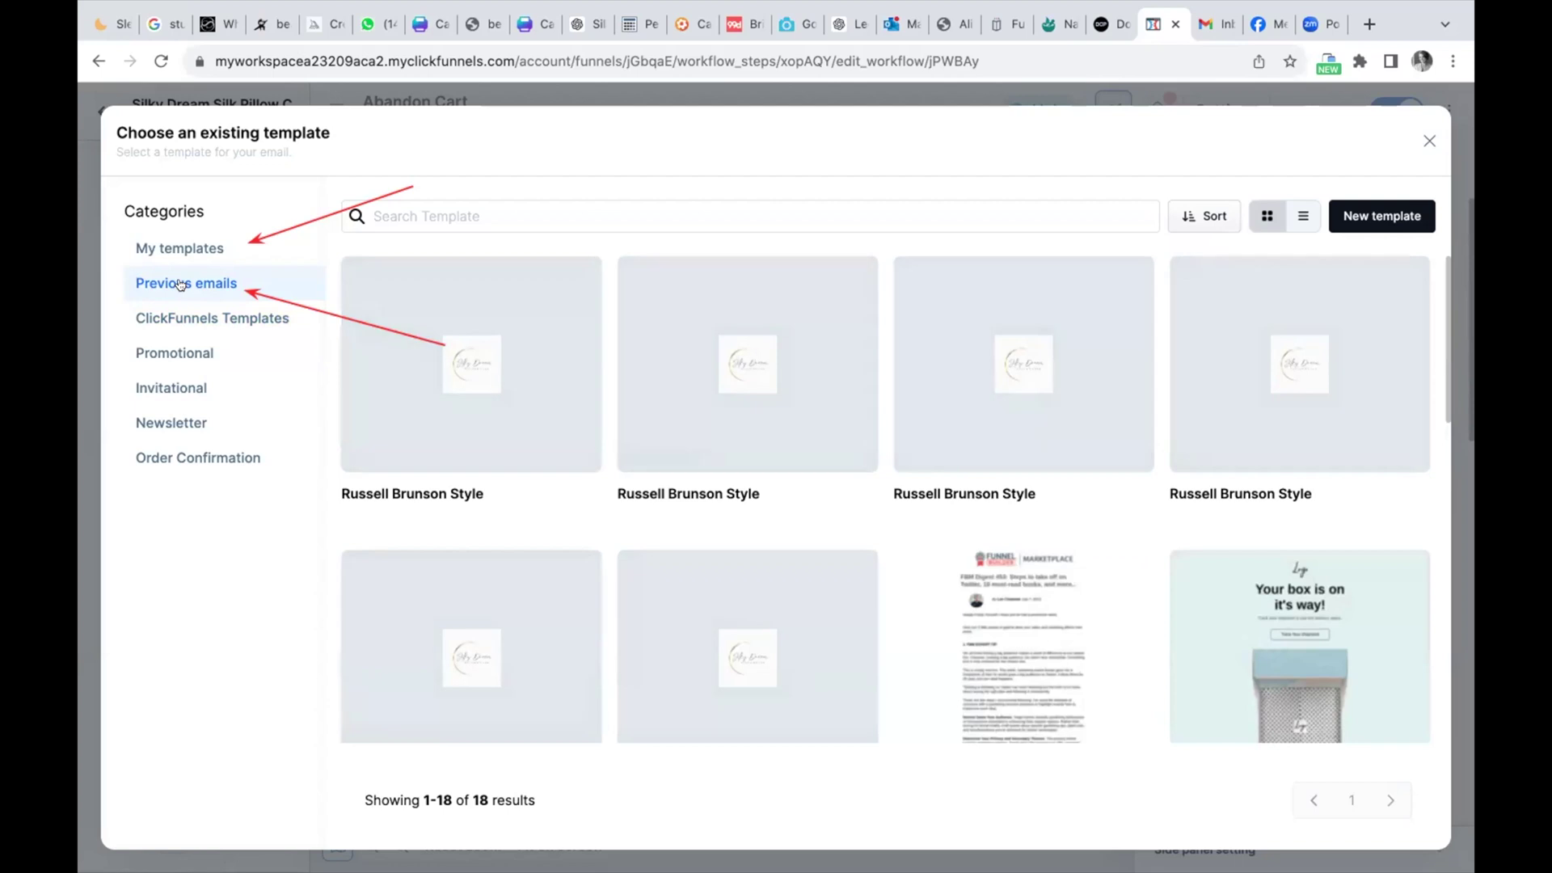
mouse_move(567, 281)
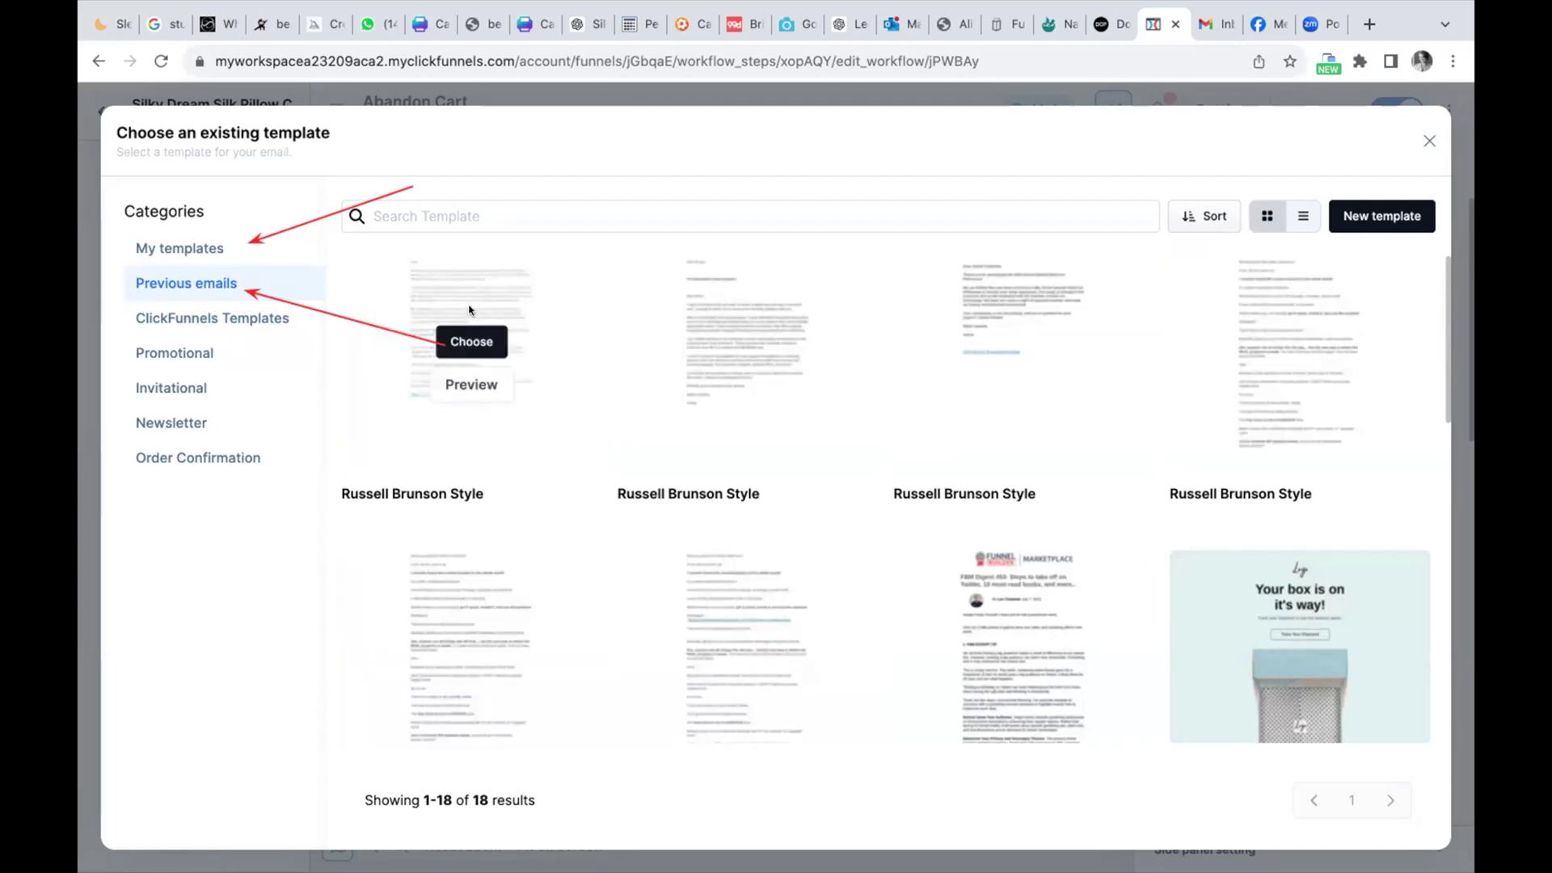
mouse_move(697, 356)
mouse_move(507, 283)
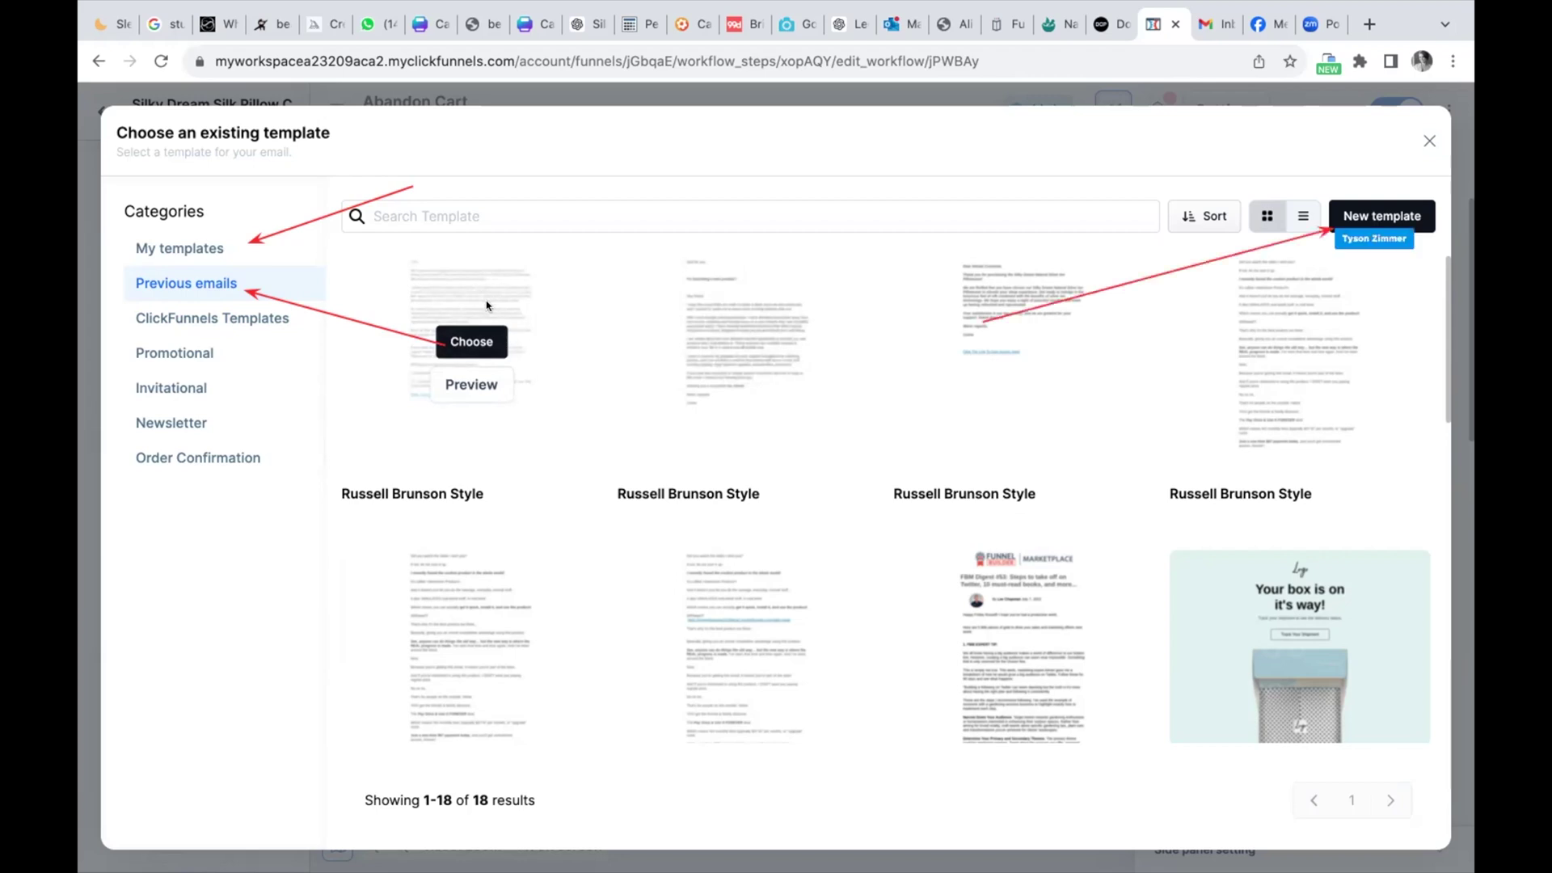
mouse_move(1079, 293)
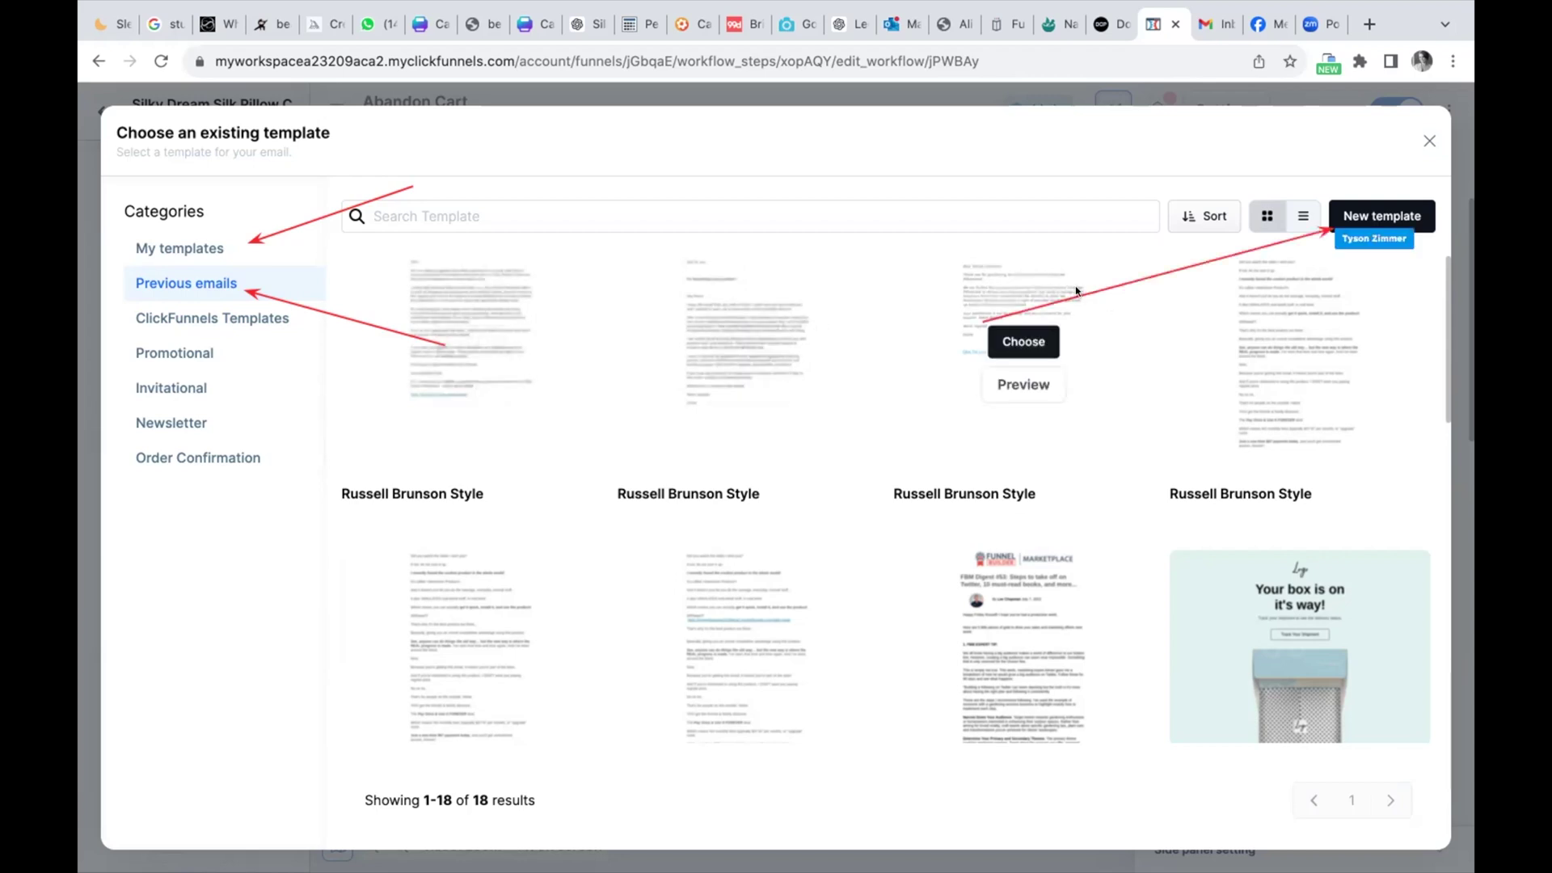
left_click(1008, 340)
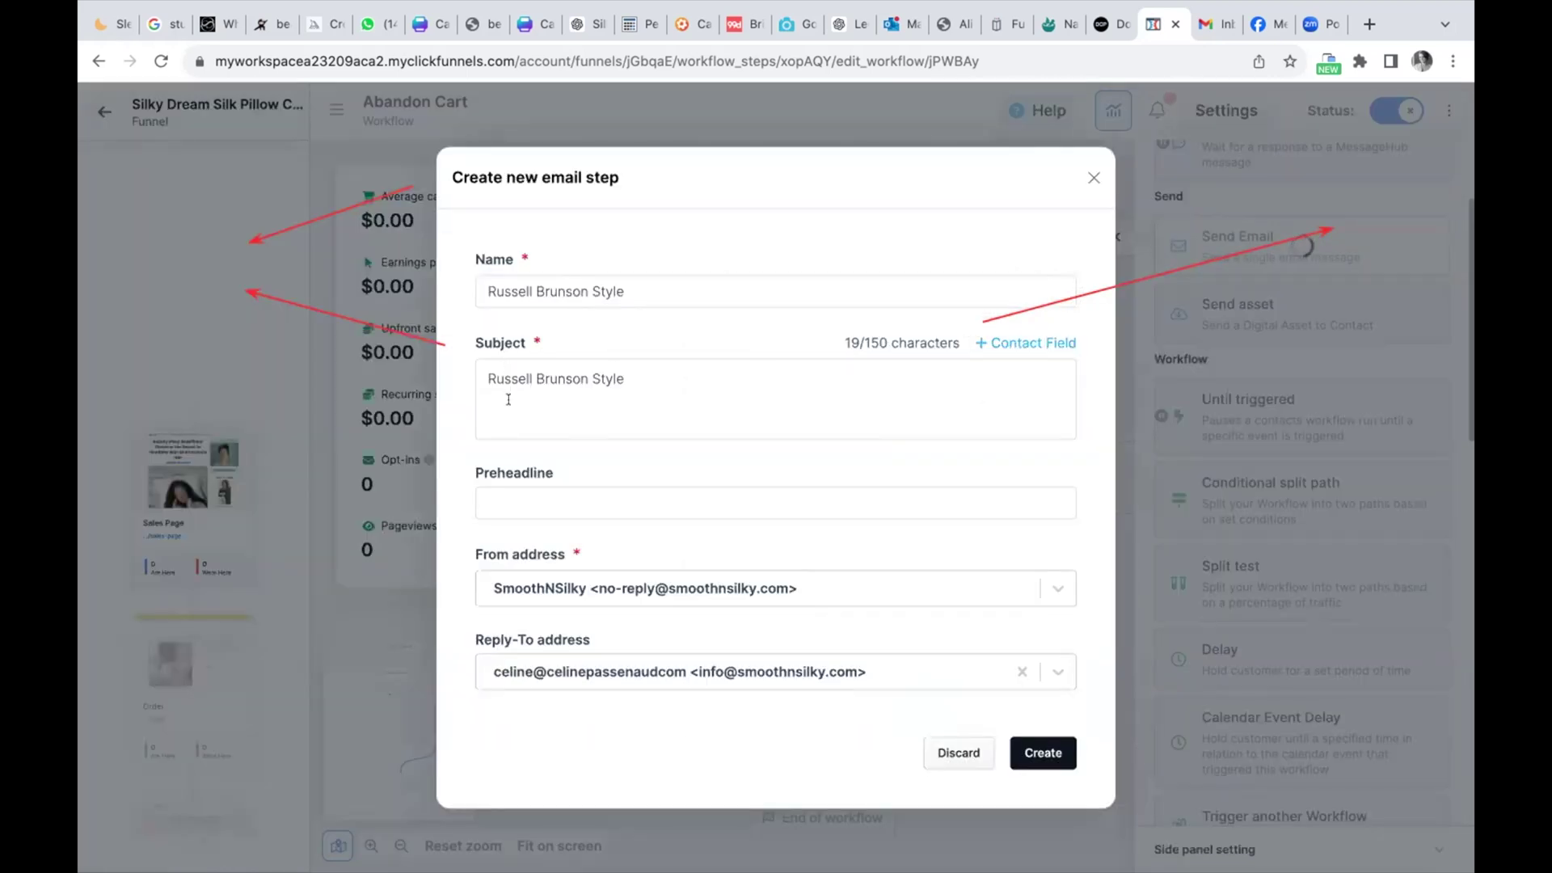
left_click(1043, 754)
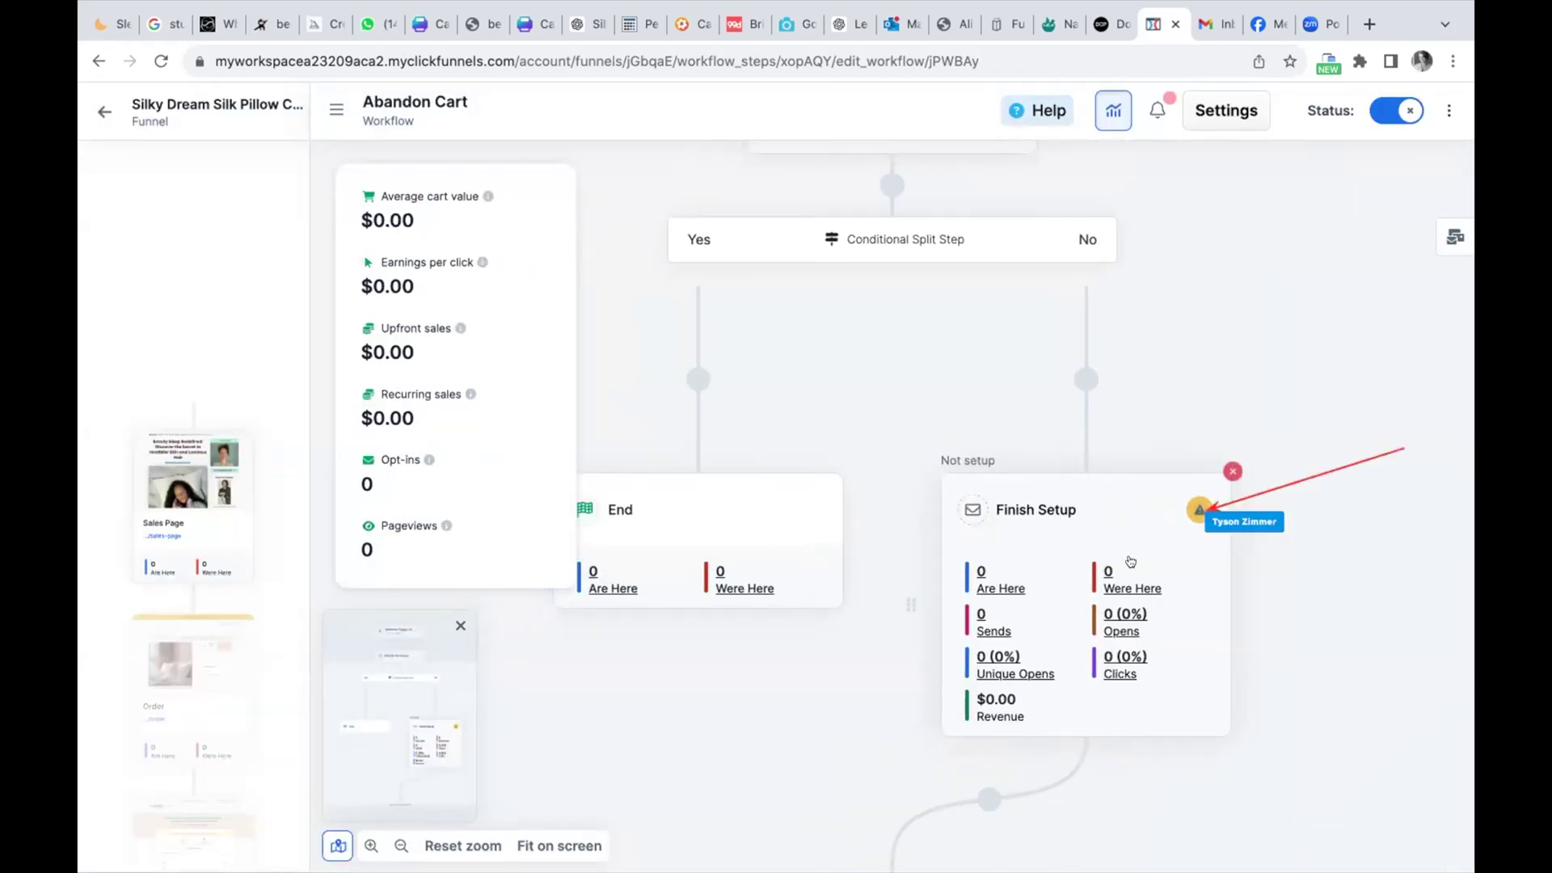
- Open the new email step's content in the template editor to review its text, and return to the workflow
left_click(1197, 508)
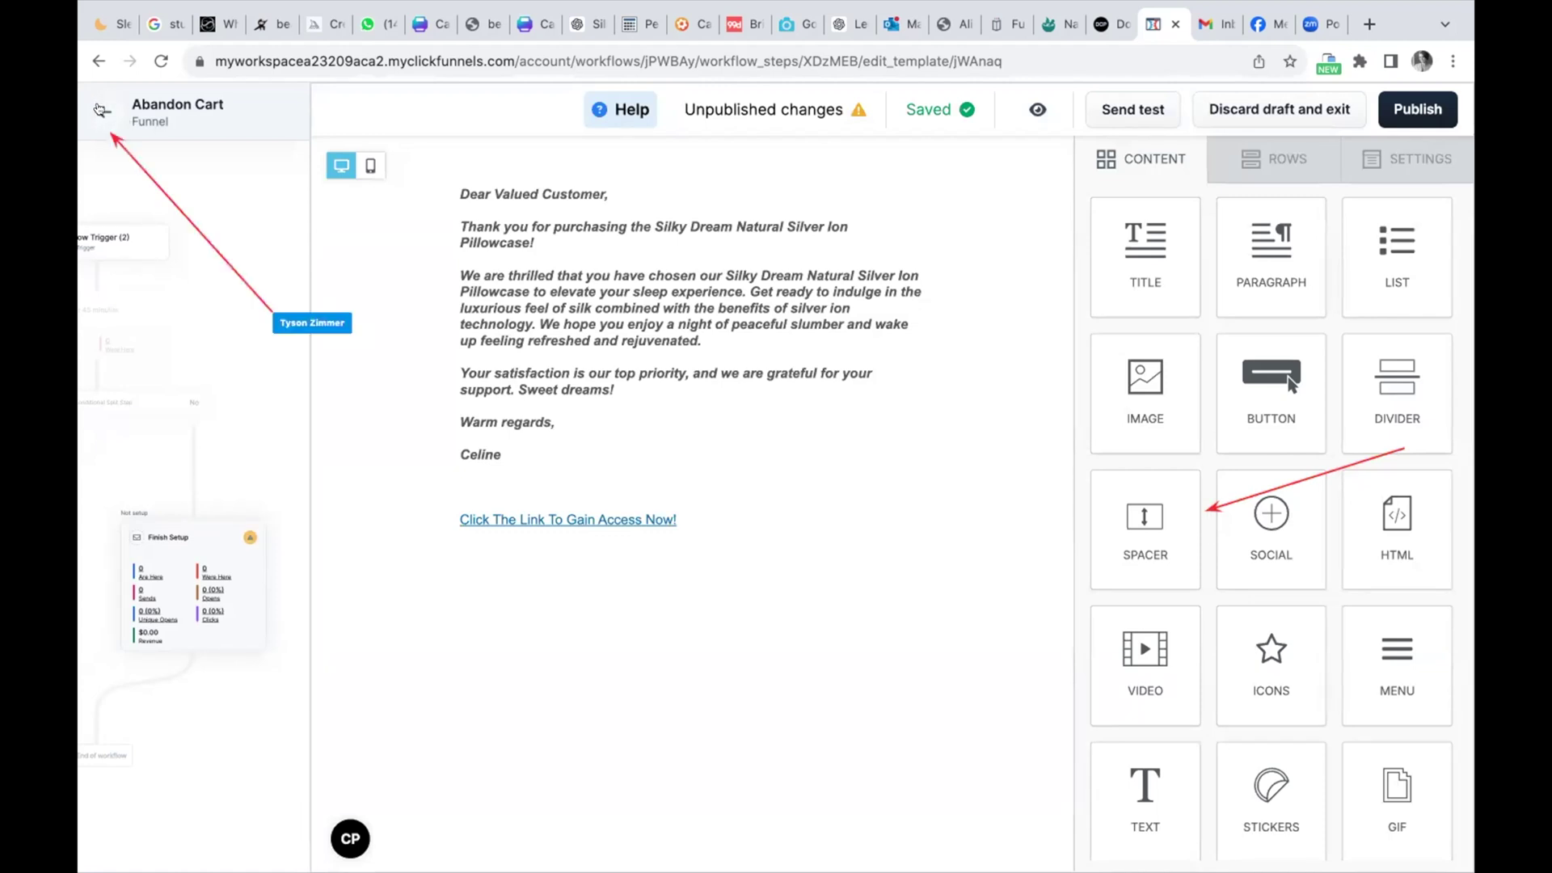
left_click(101, 109)
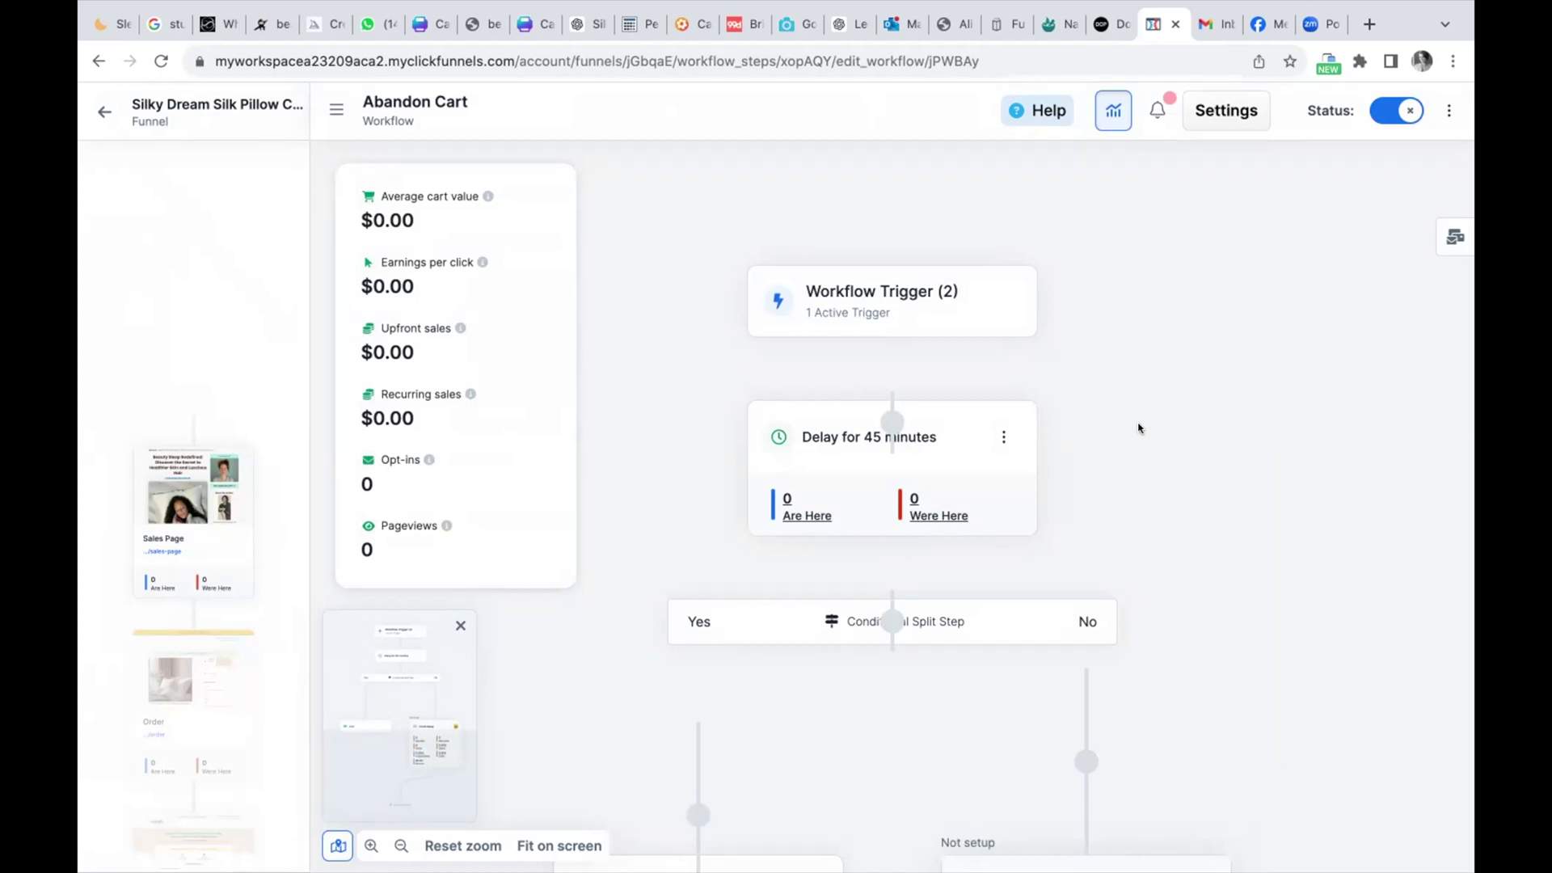
- Add a relative delay of 1 day directly after the email step on the No branch
scroll(1303, 493, "down", 5)
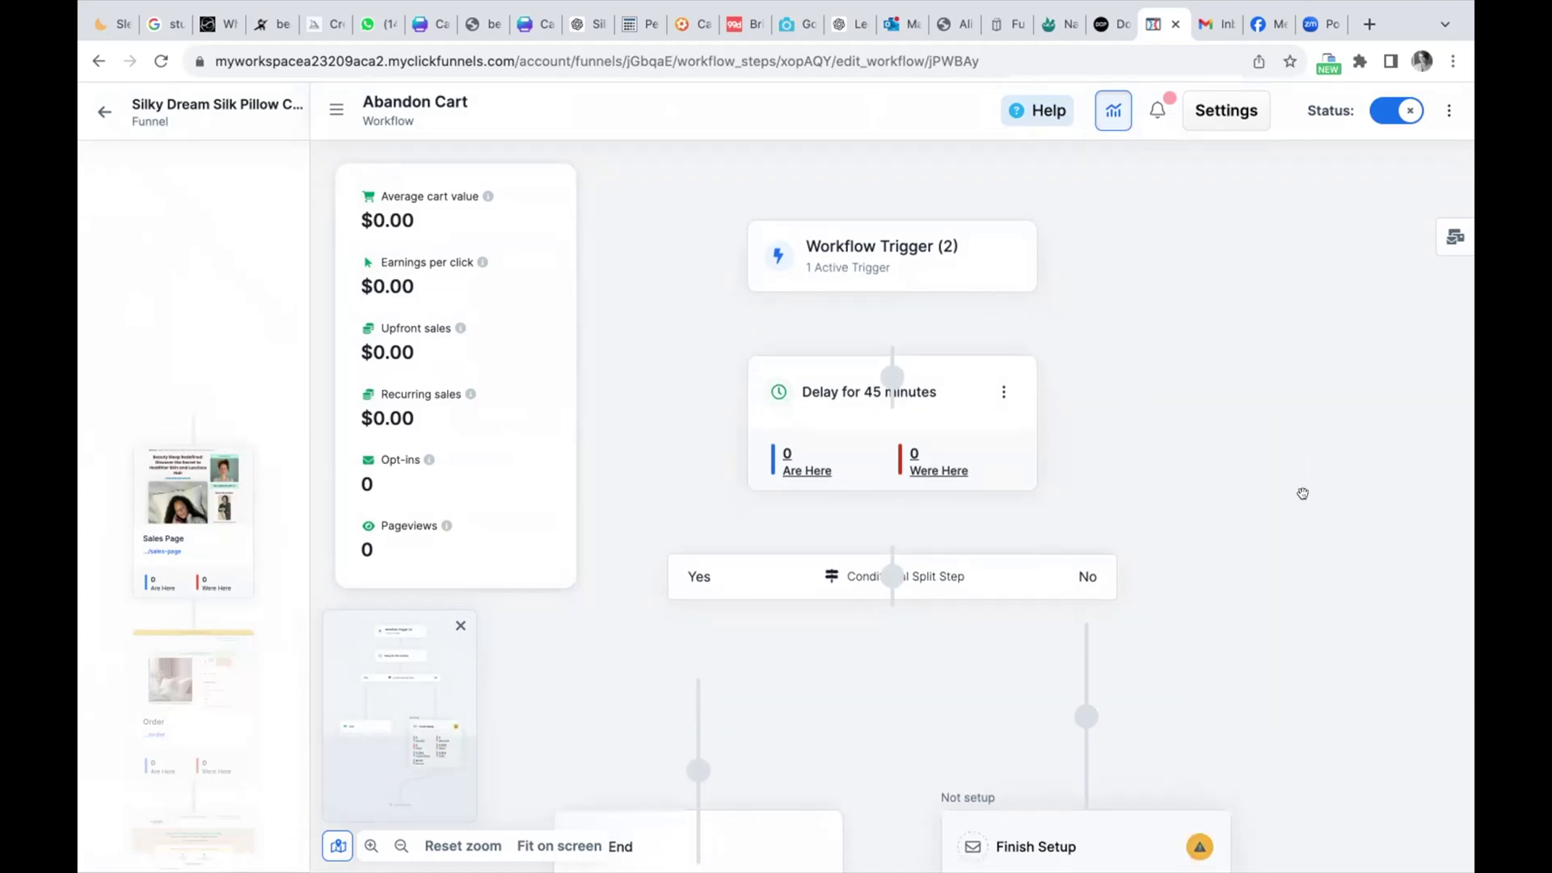
scroll(1302, 493, "up", 1)
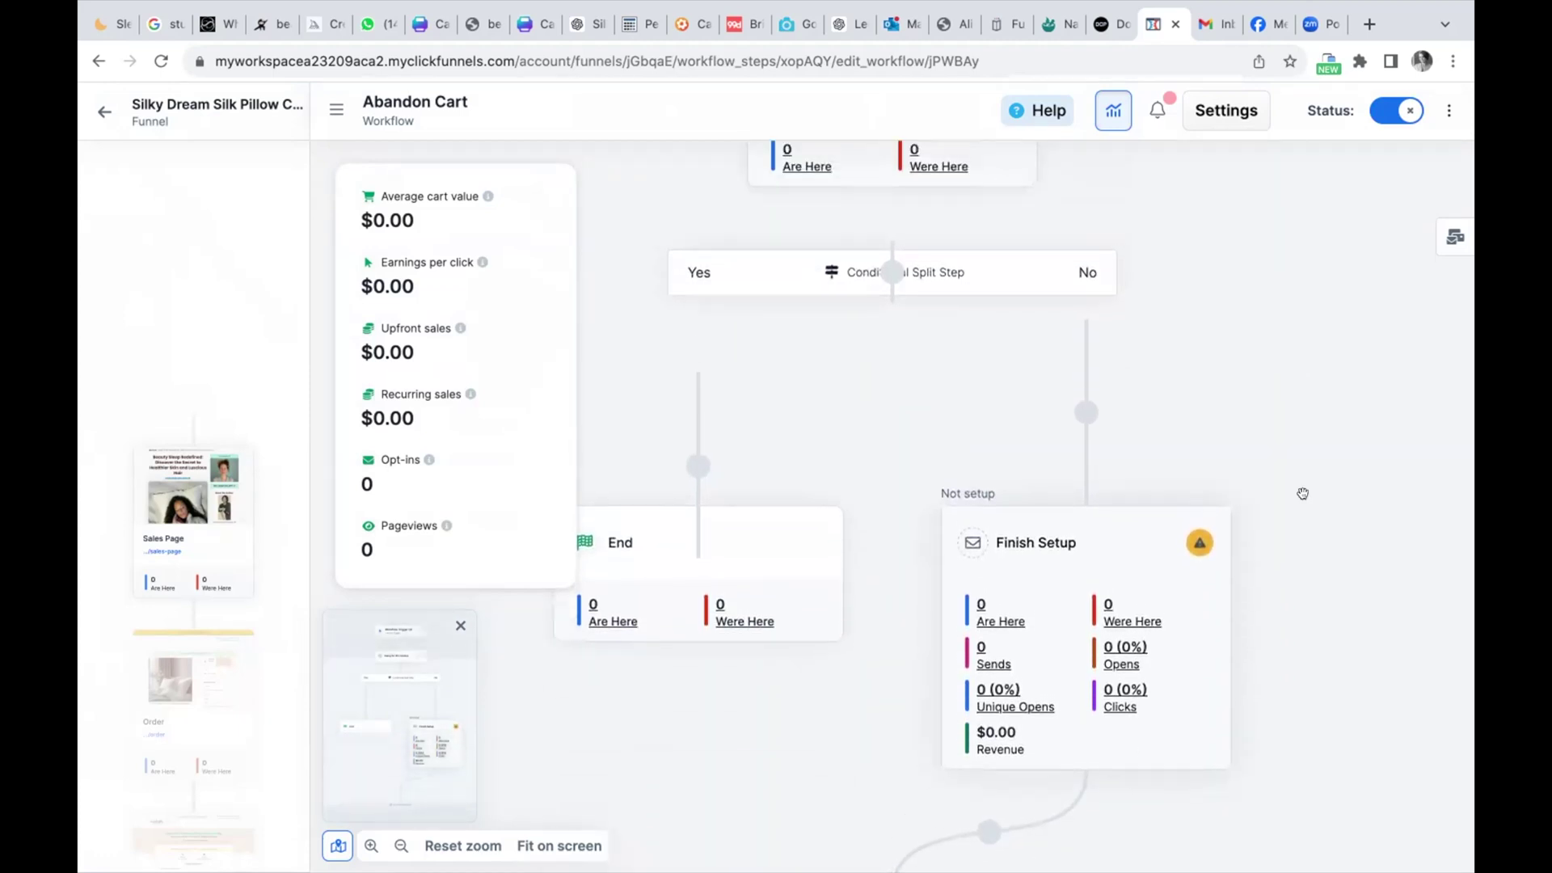
mouse_move(1084, 412)
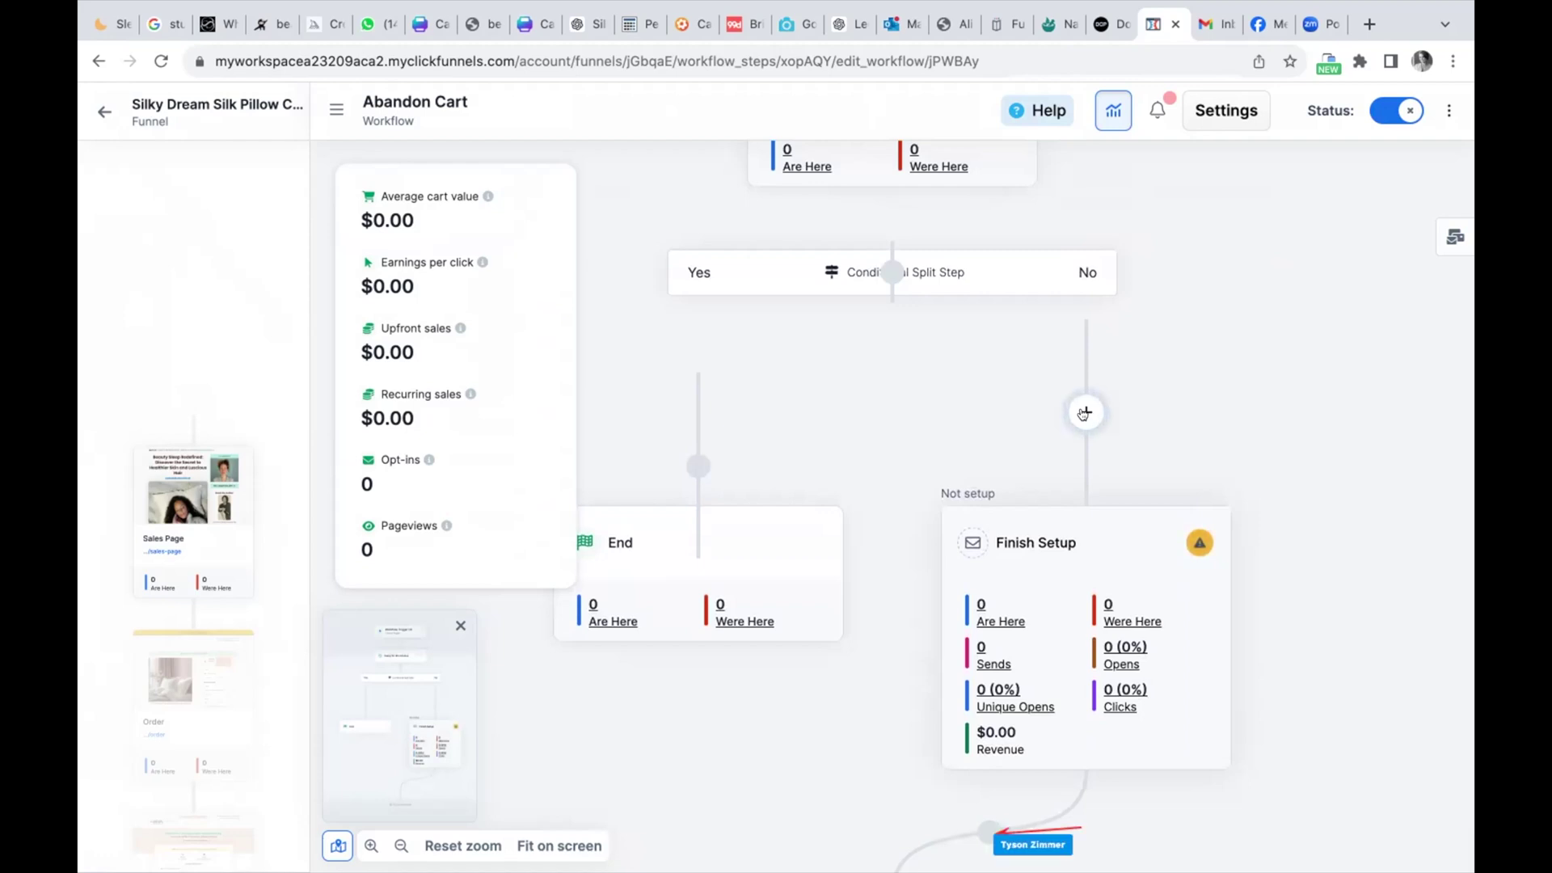
left_click(988, 833)
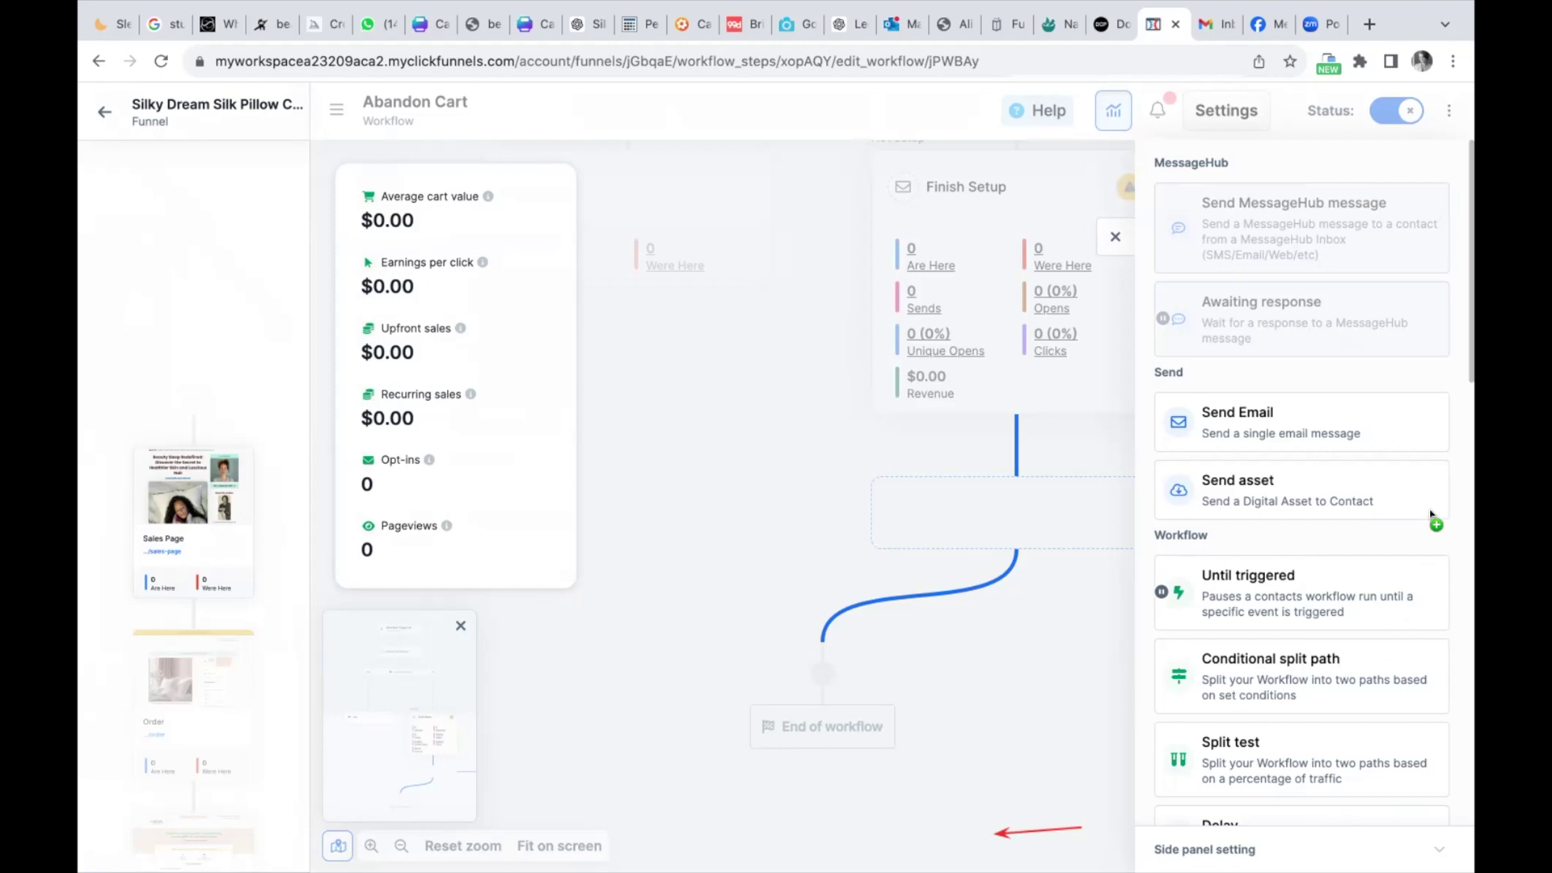
scroll(1253, 582, "down", 4)
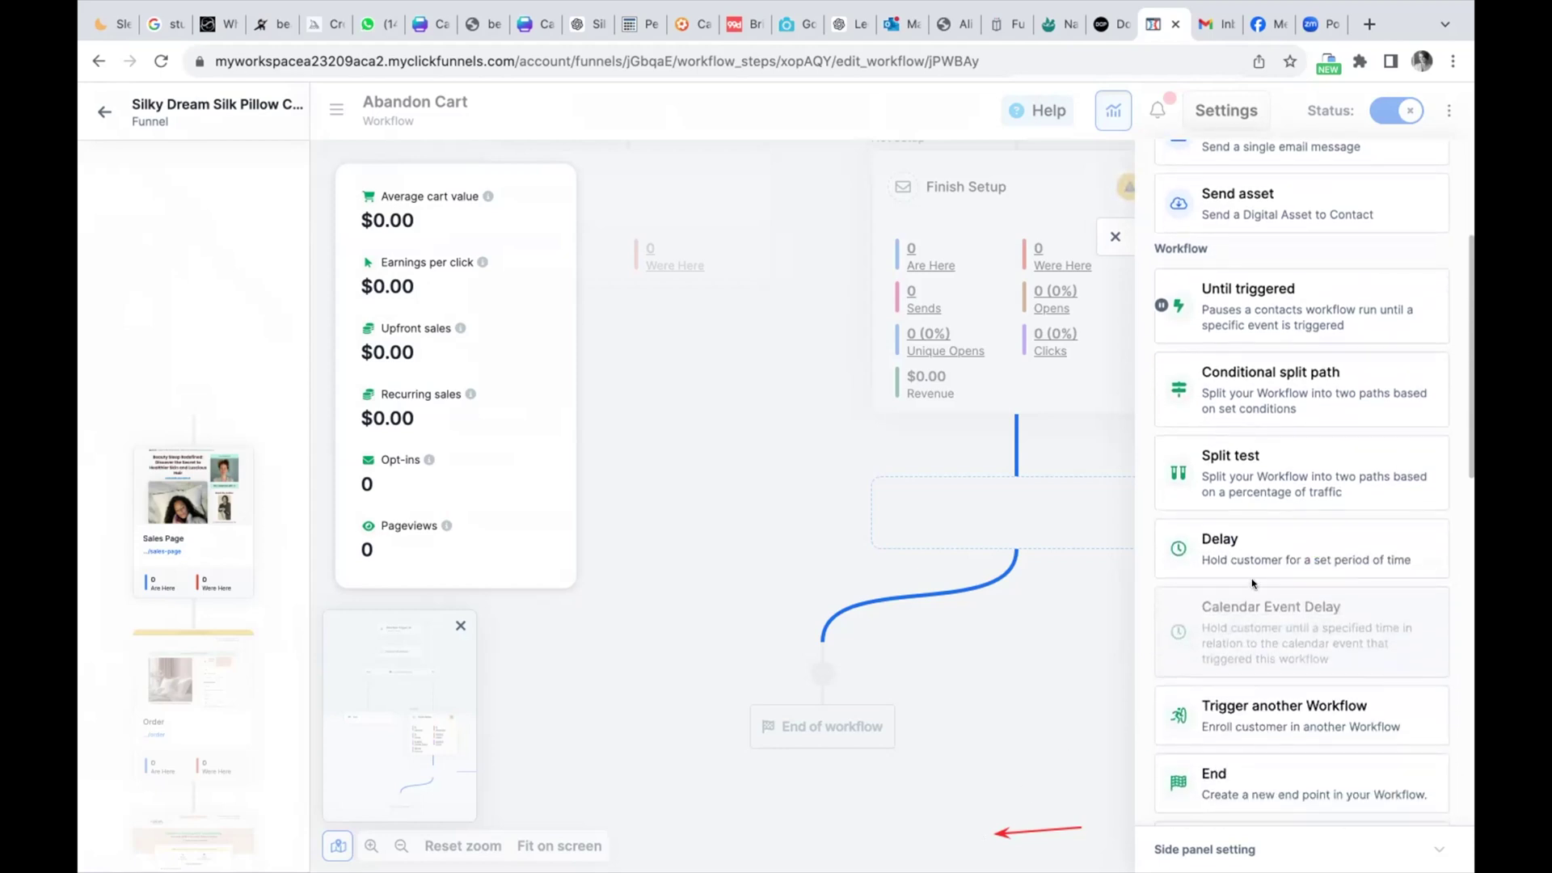
left_click(1220, 540)
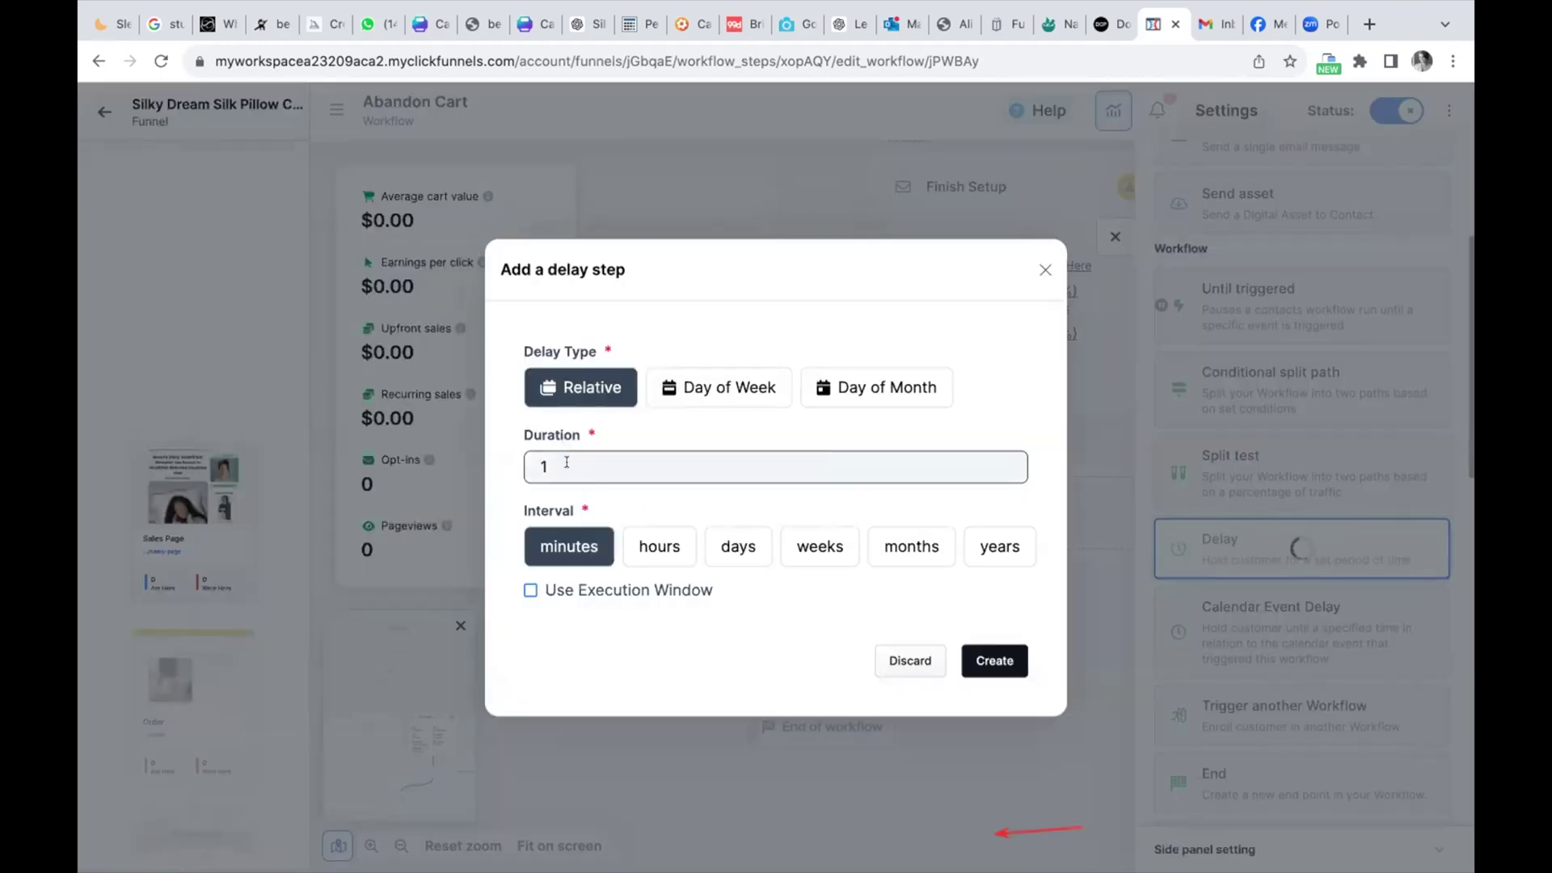
left_click(740, 547)
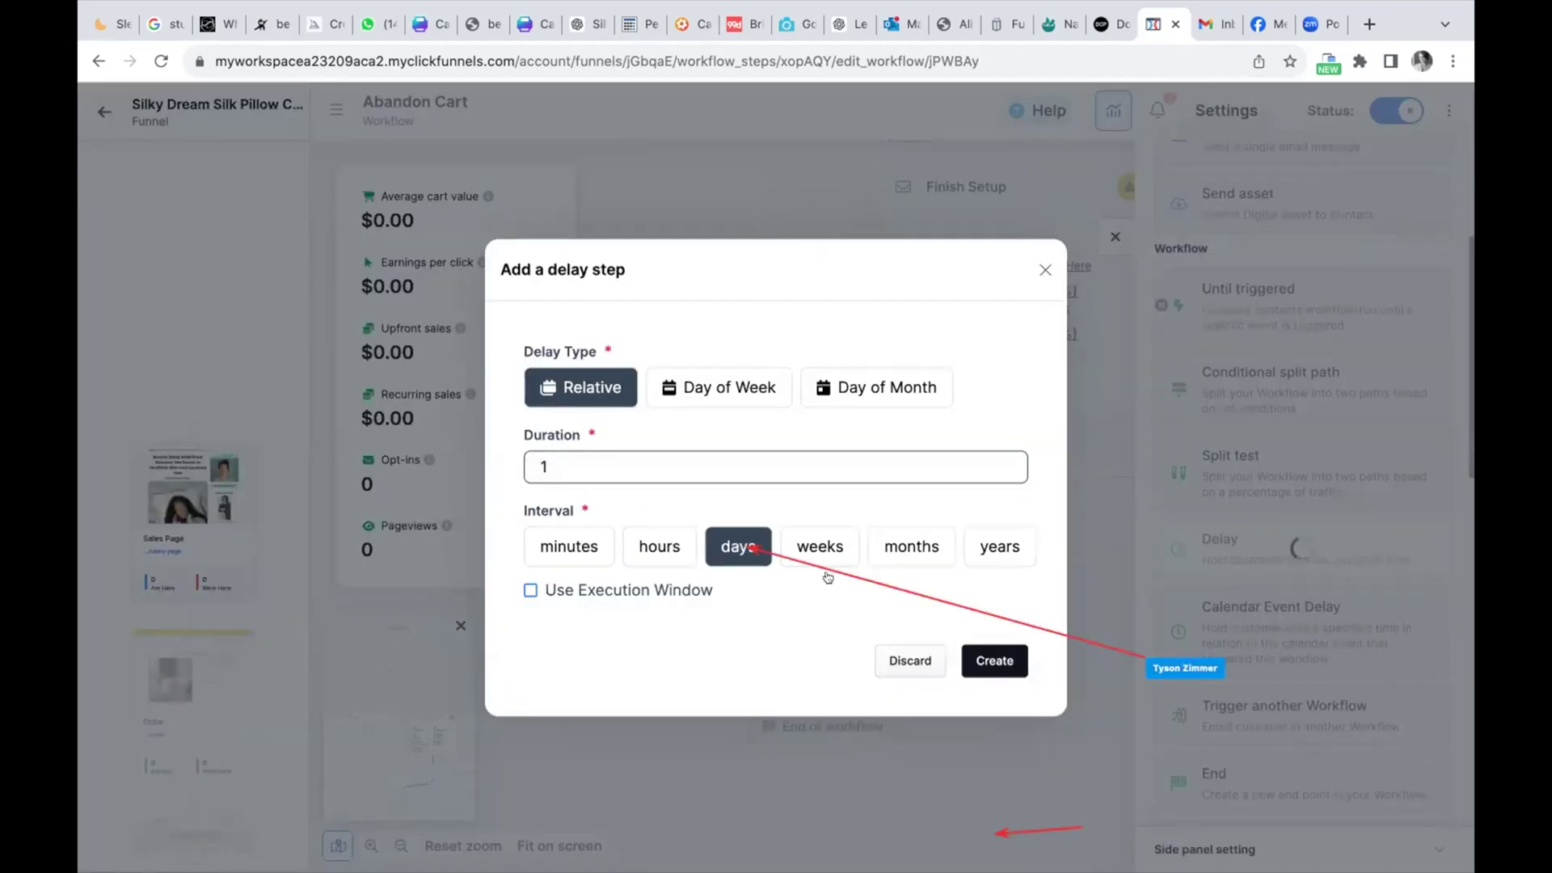
left_click(994, 661)
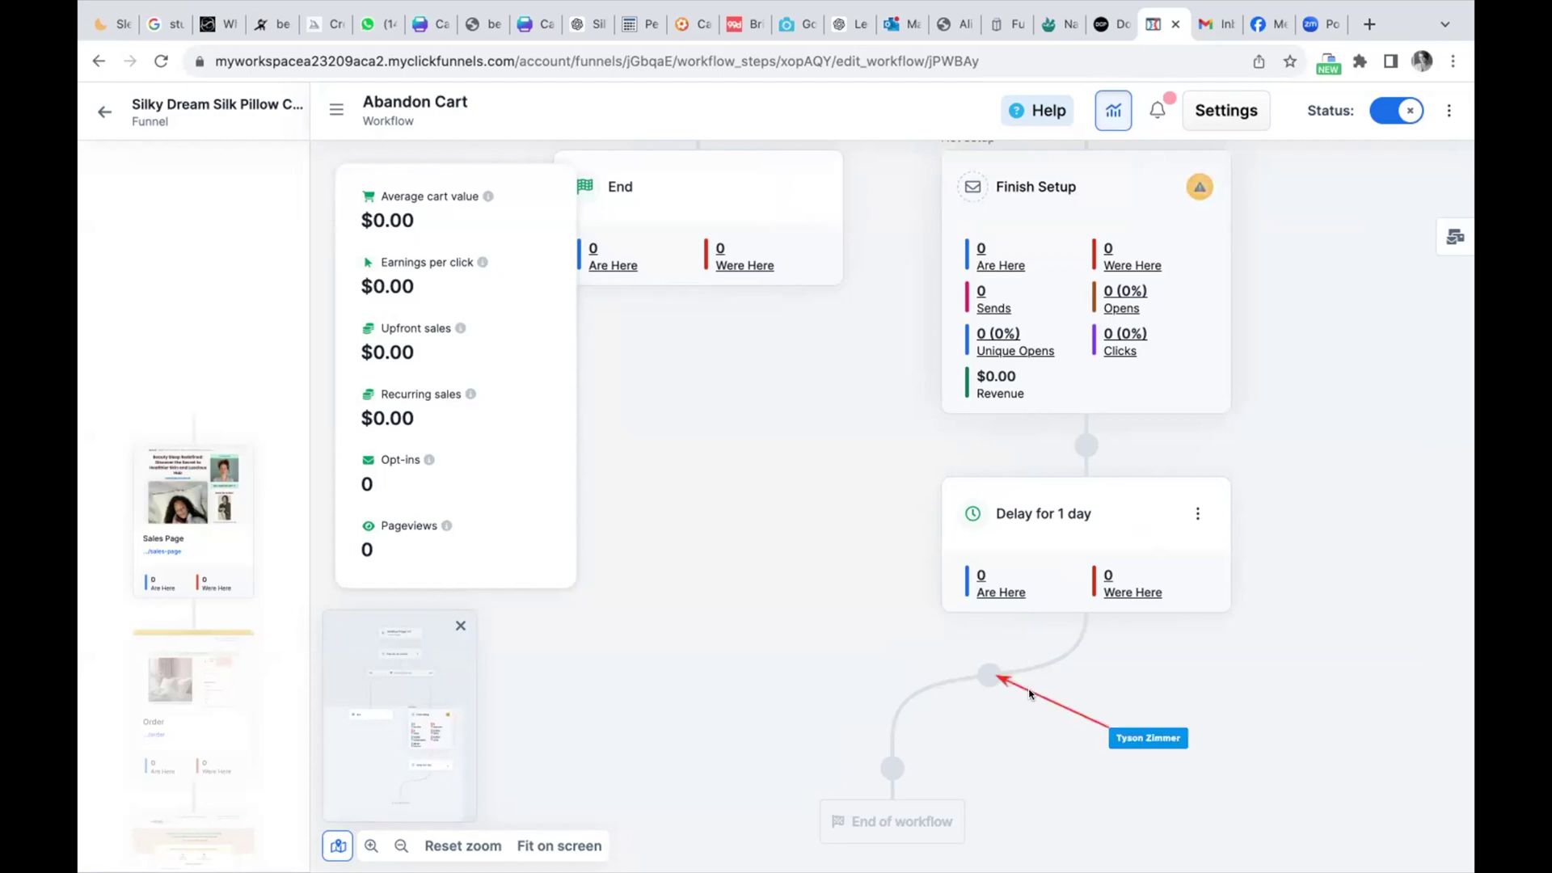
- Add a conditional split path below the 1-day delay and open its condition setup
left_click(985, 671)
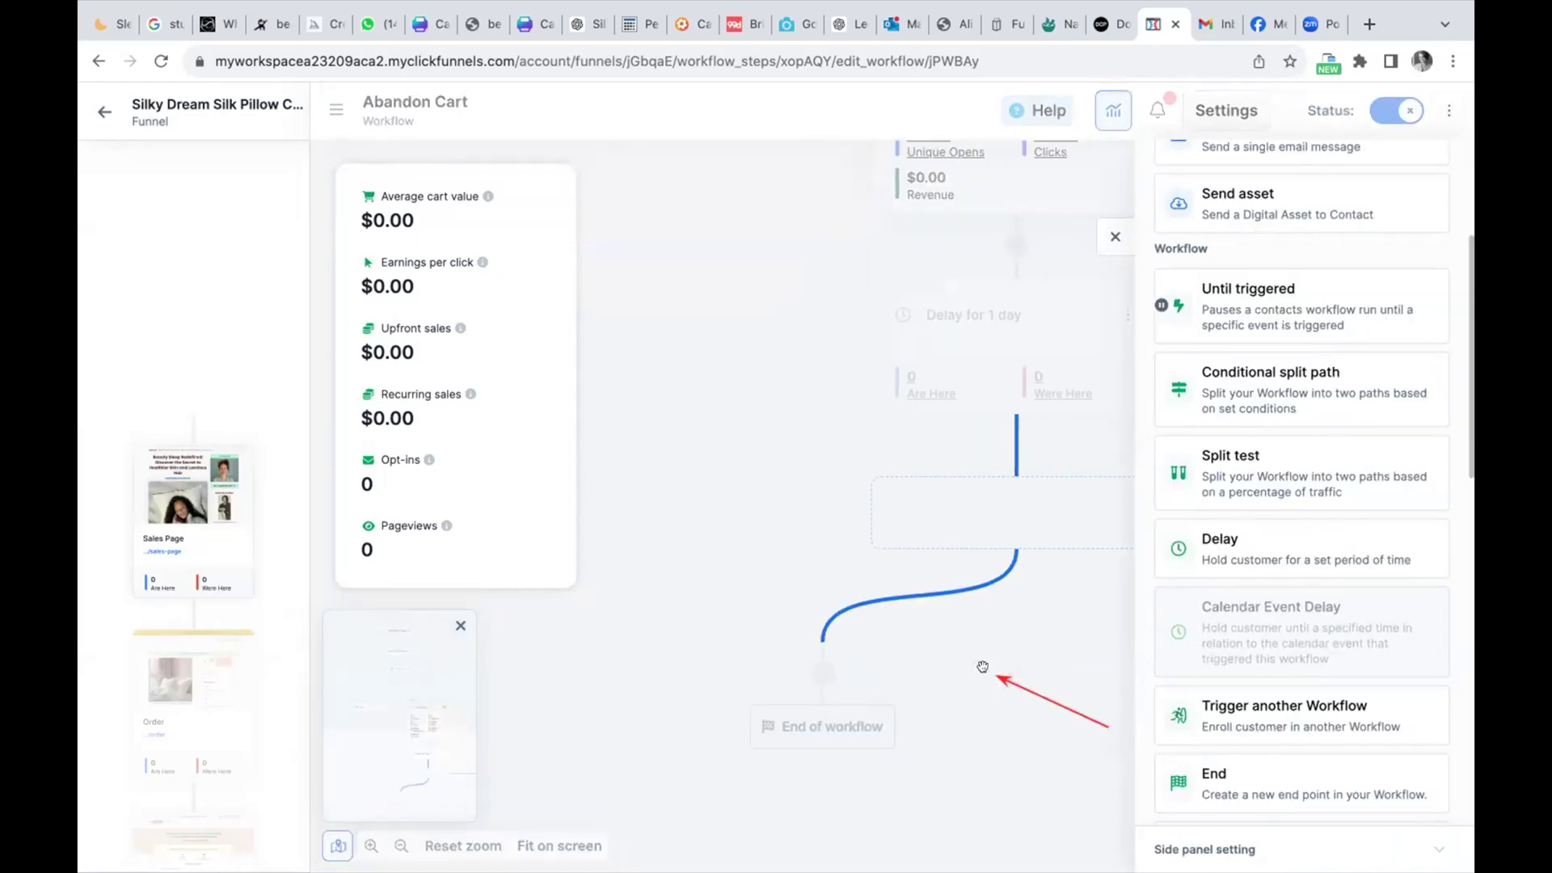
left_click(1231, 362)
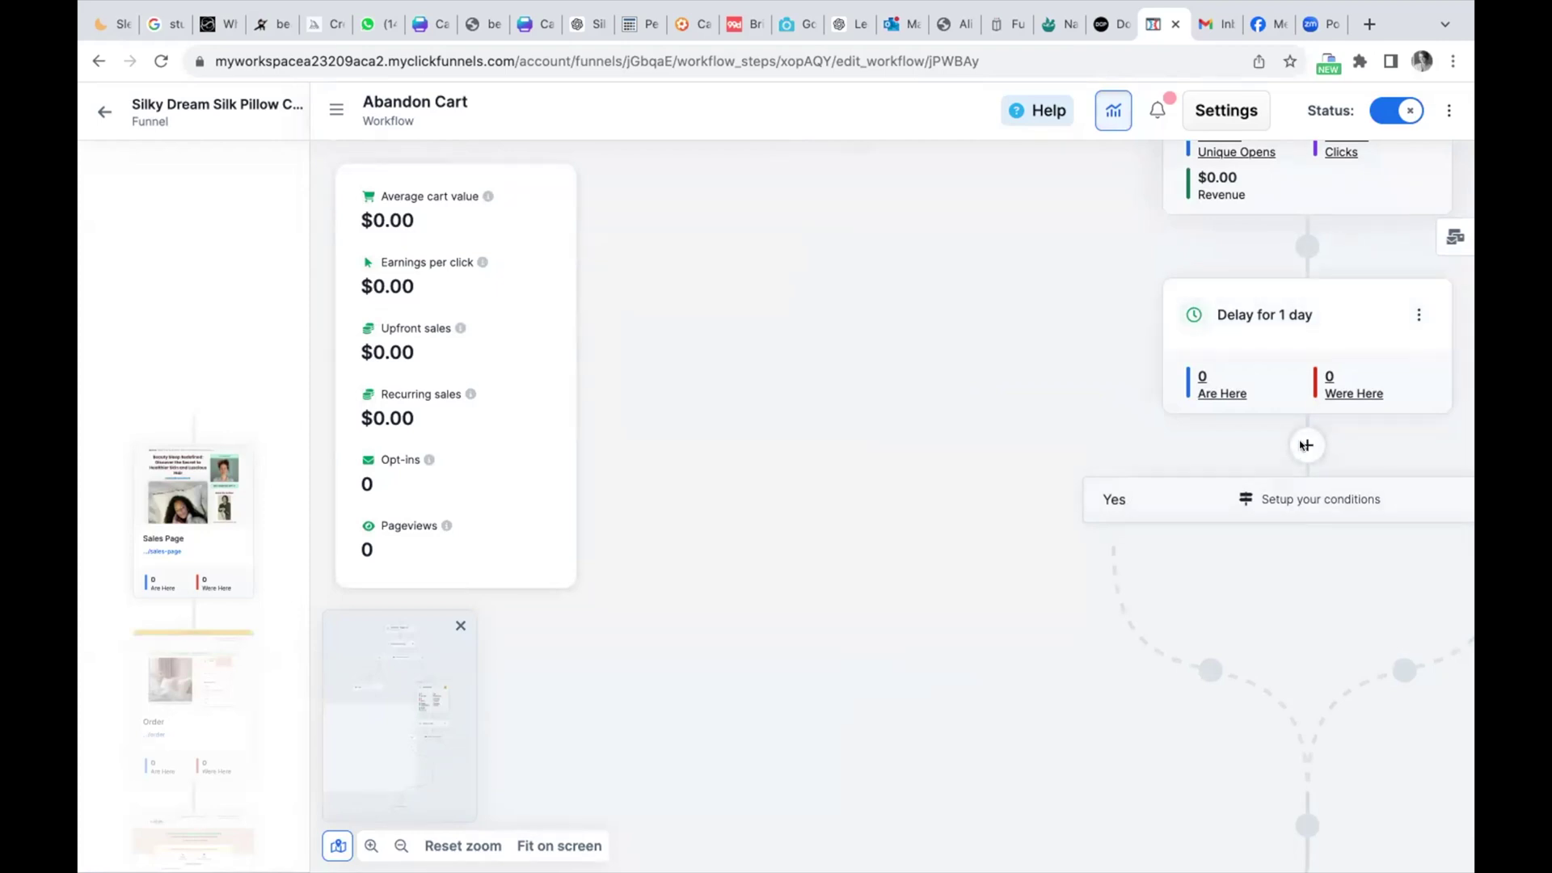
left_click(1299, 502)
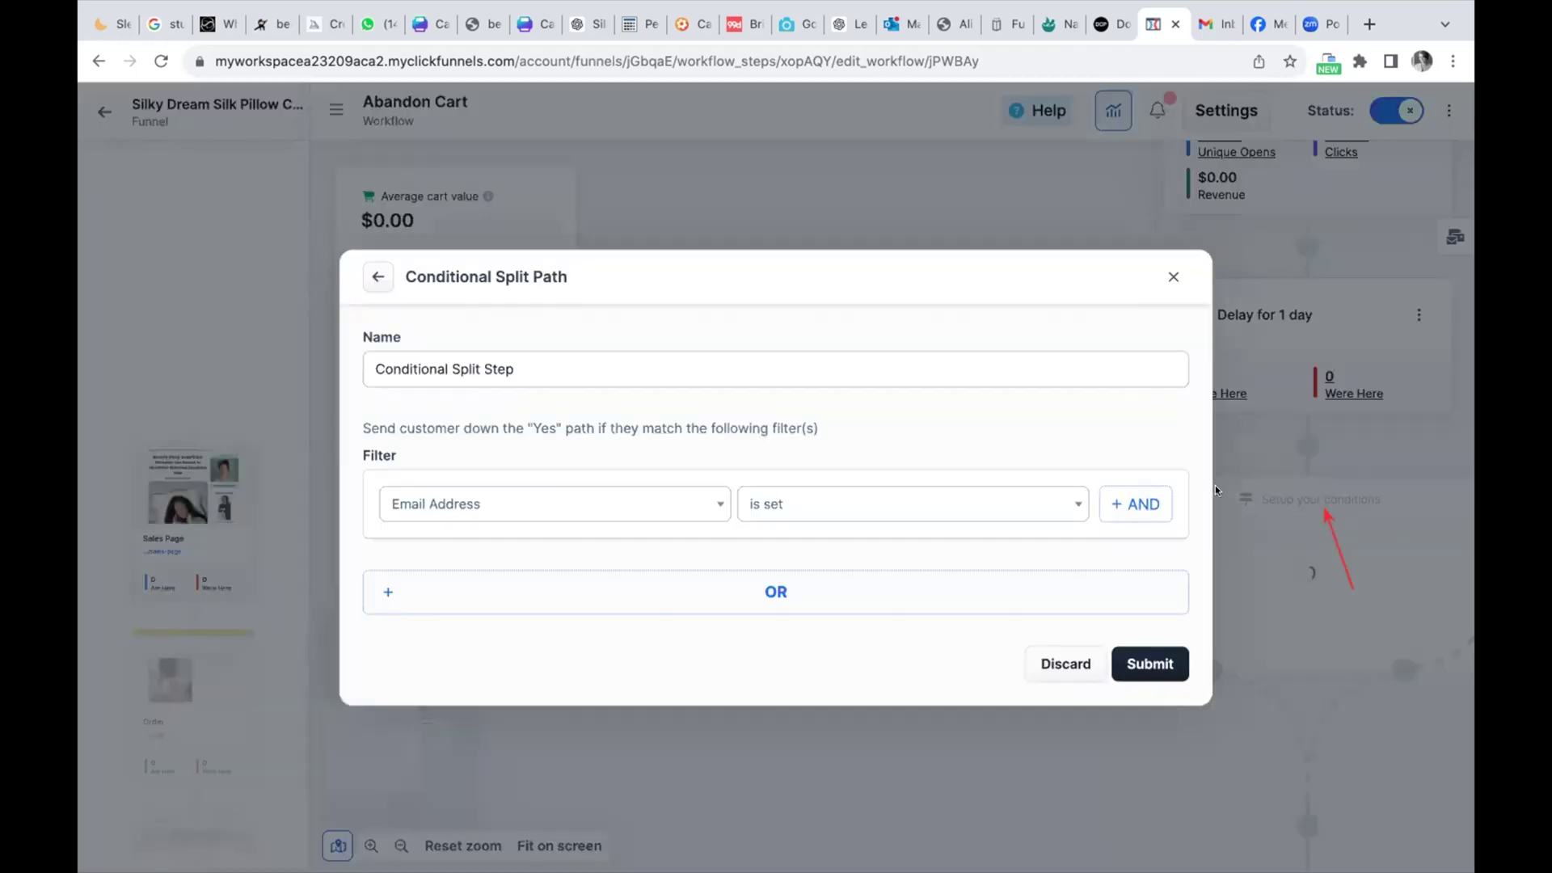
- Set the second split's filter to Purchased Product with the operator "is one of" and the product 1 SilkyDream Pillow
left_click(461, 507)
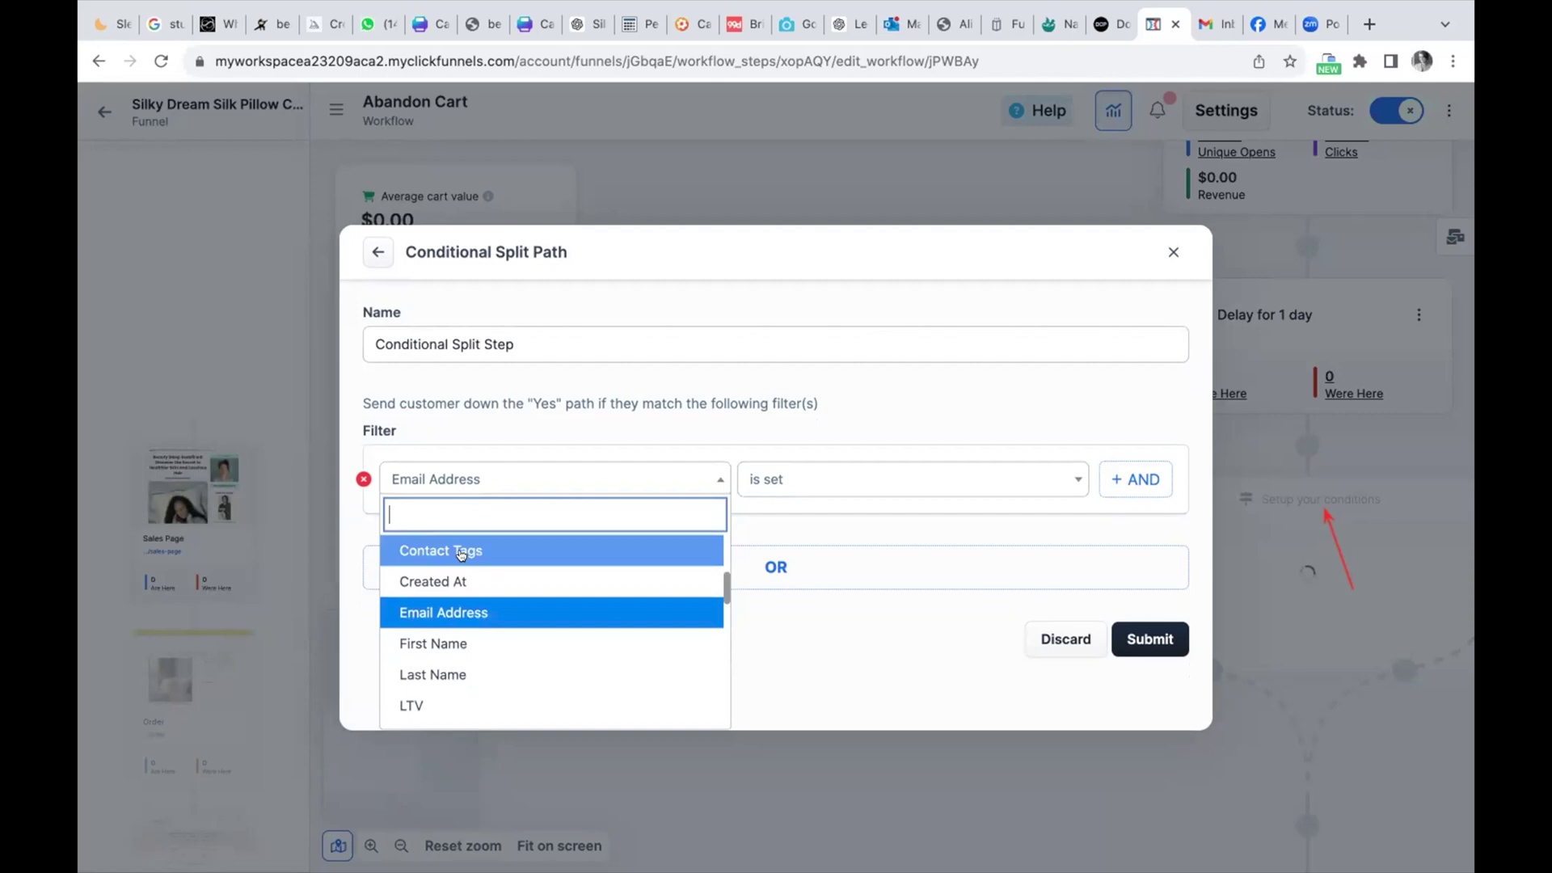
type("pu")
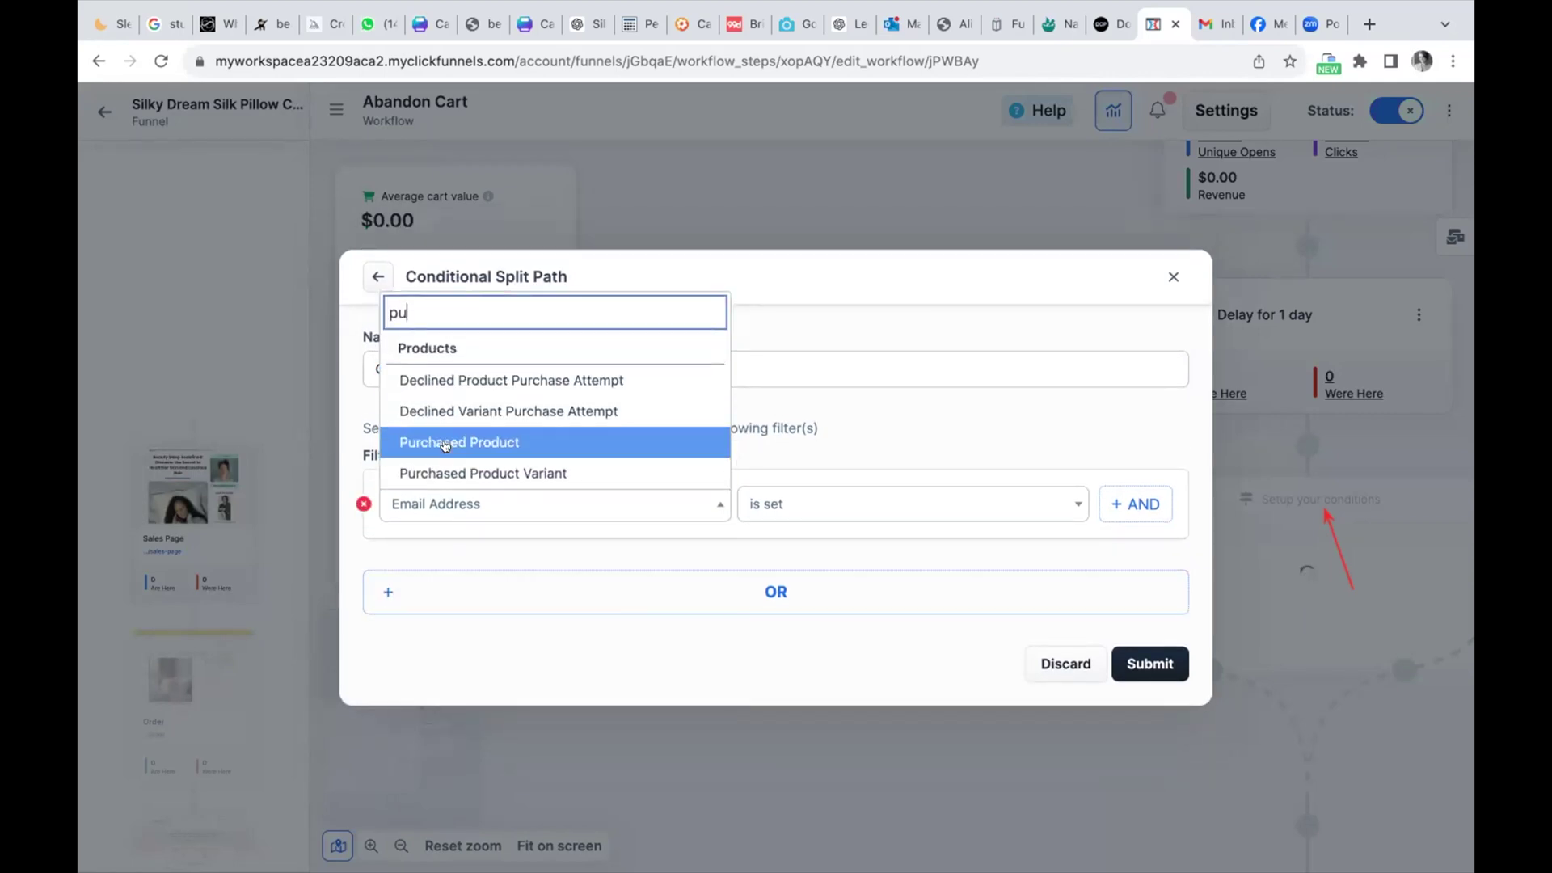
left_click(444, 443)
left_click(881, 503)
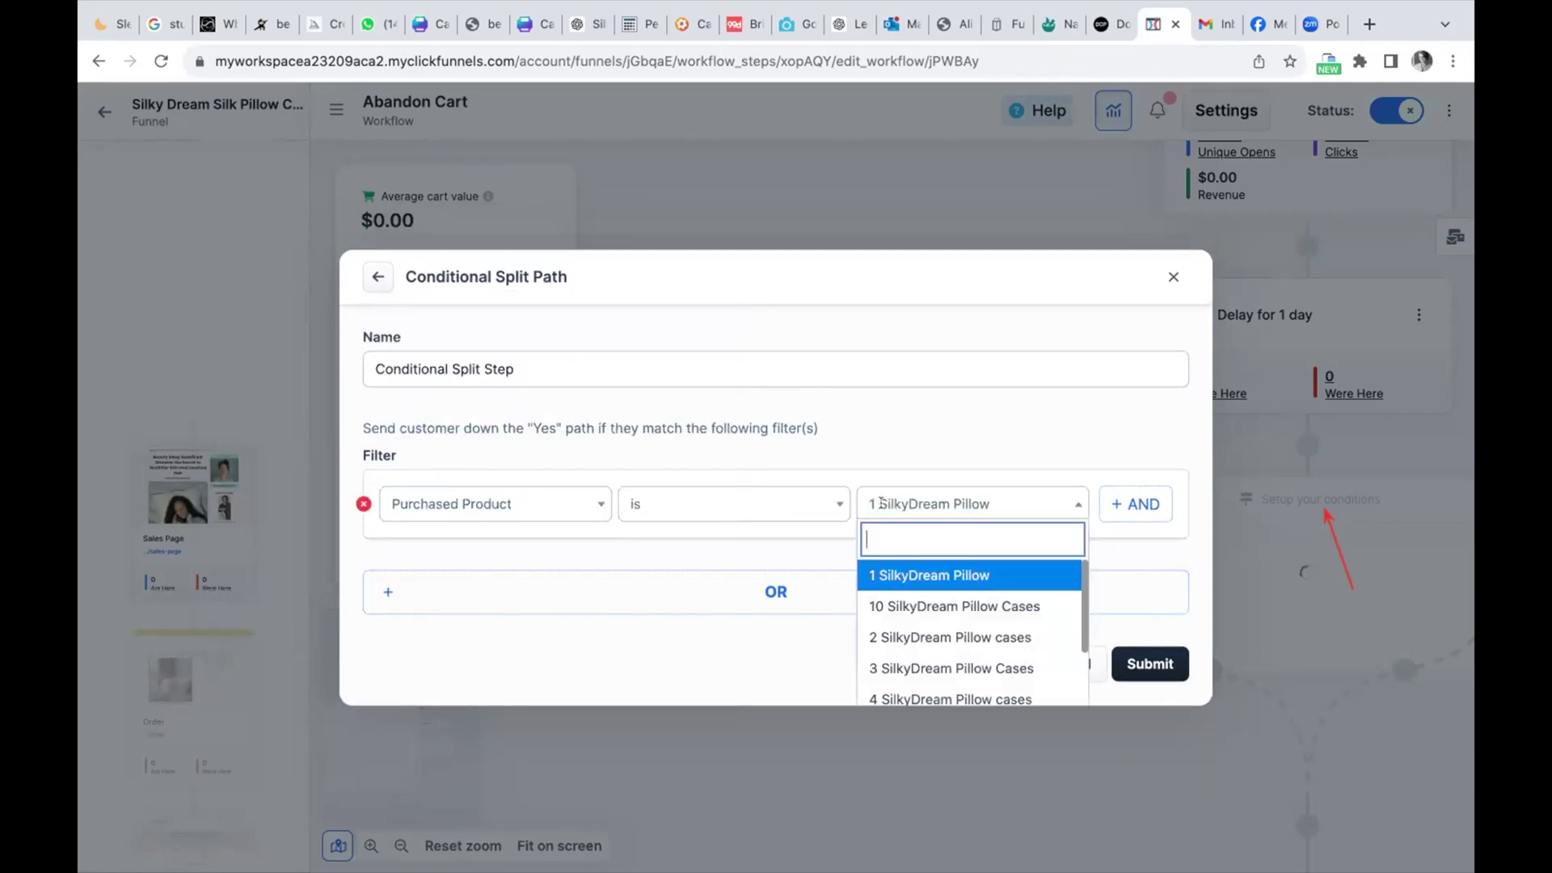
left_click(881, 542)
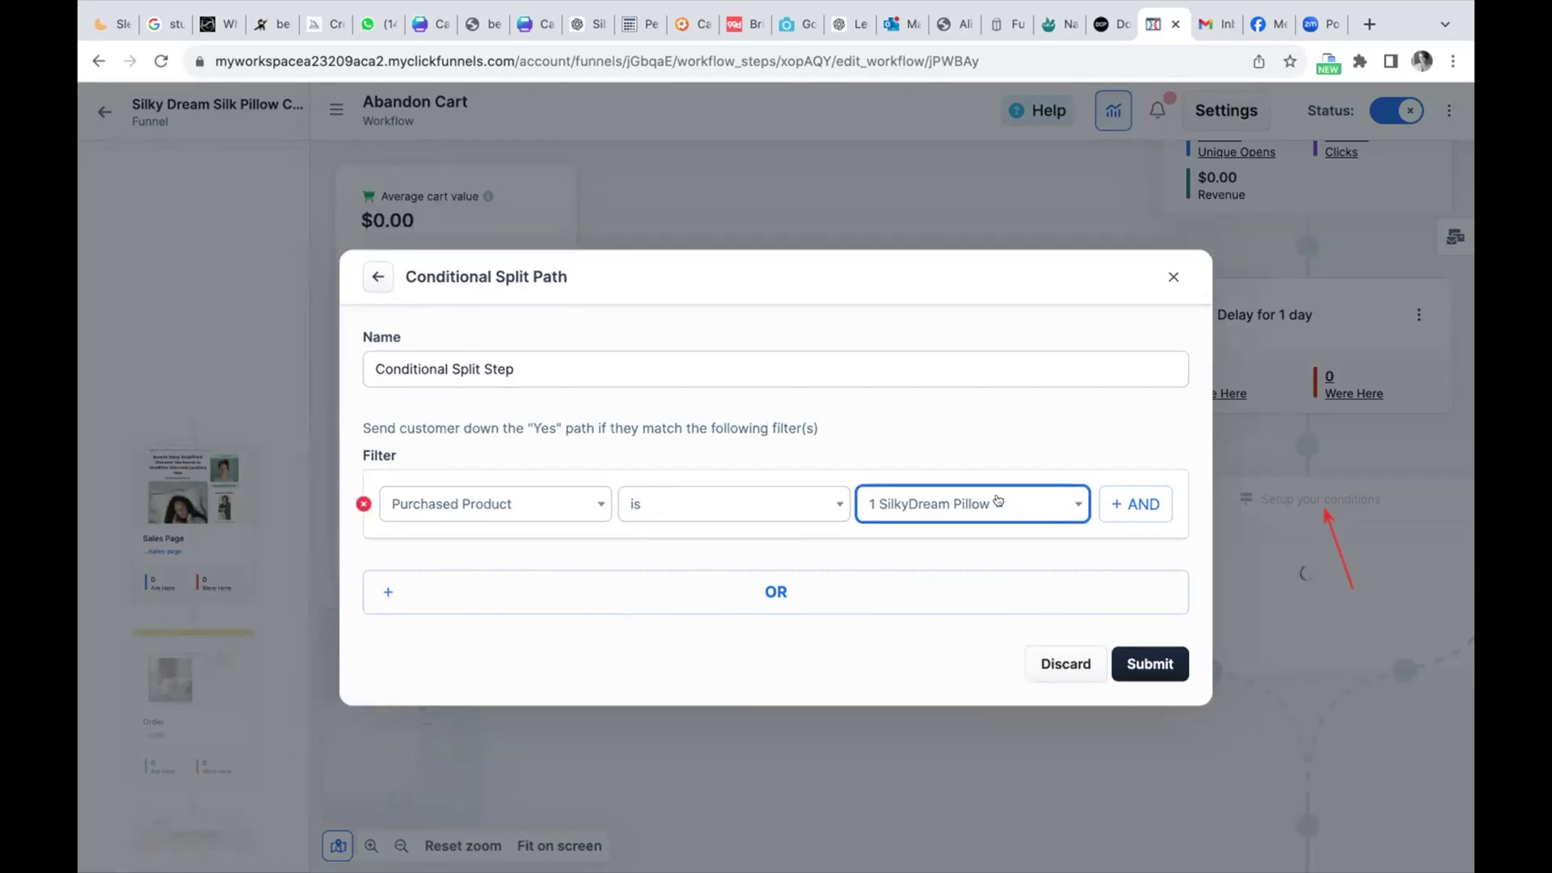
left_click(713, 497)
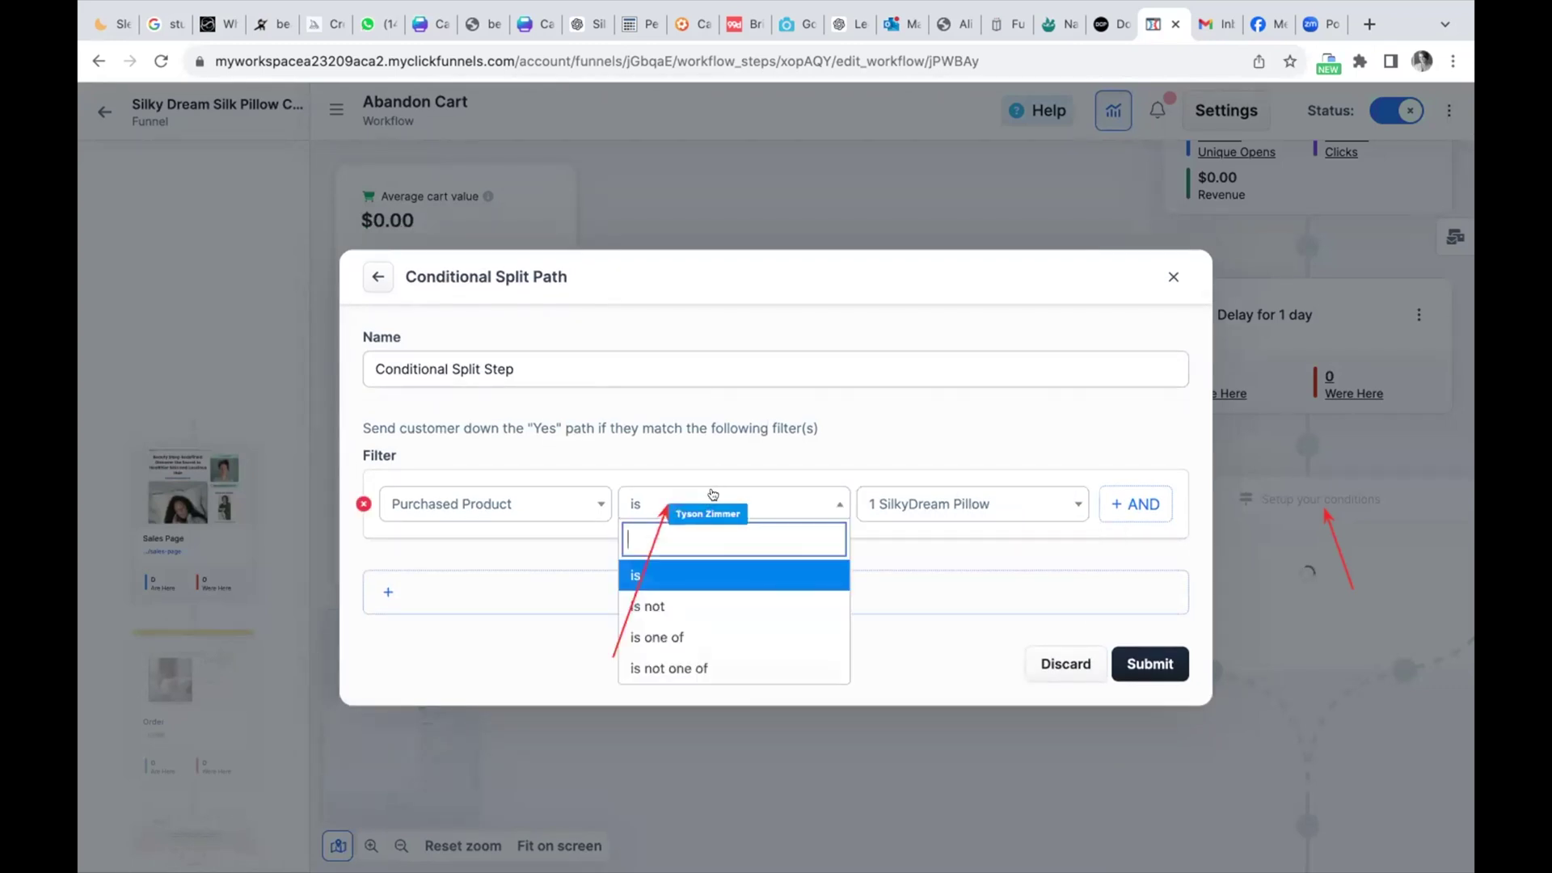
left_click(665, 636)
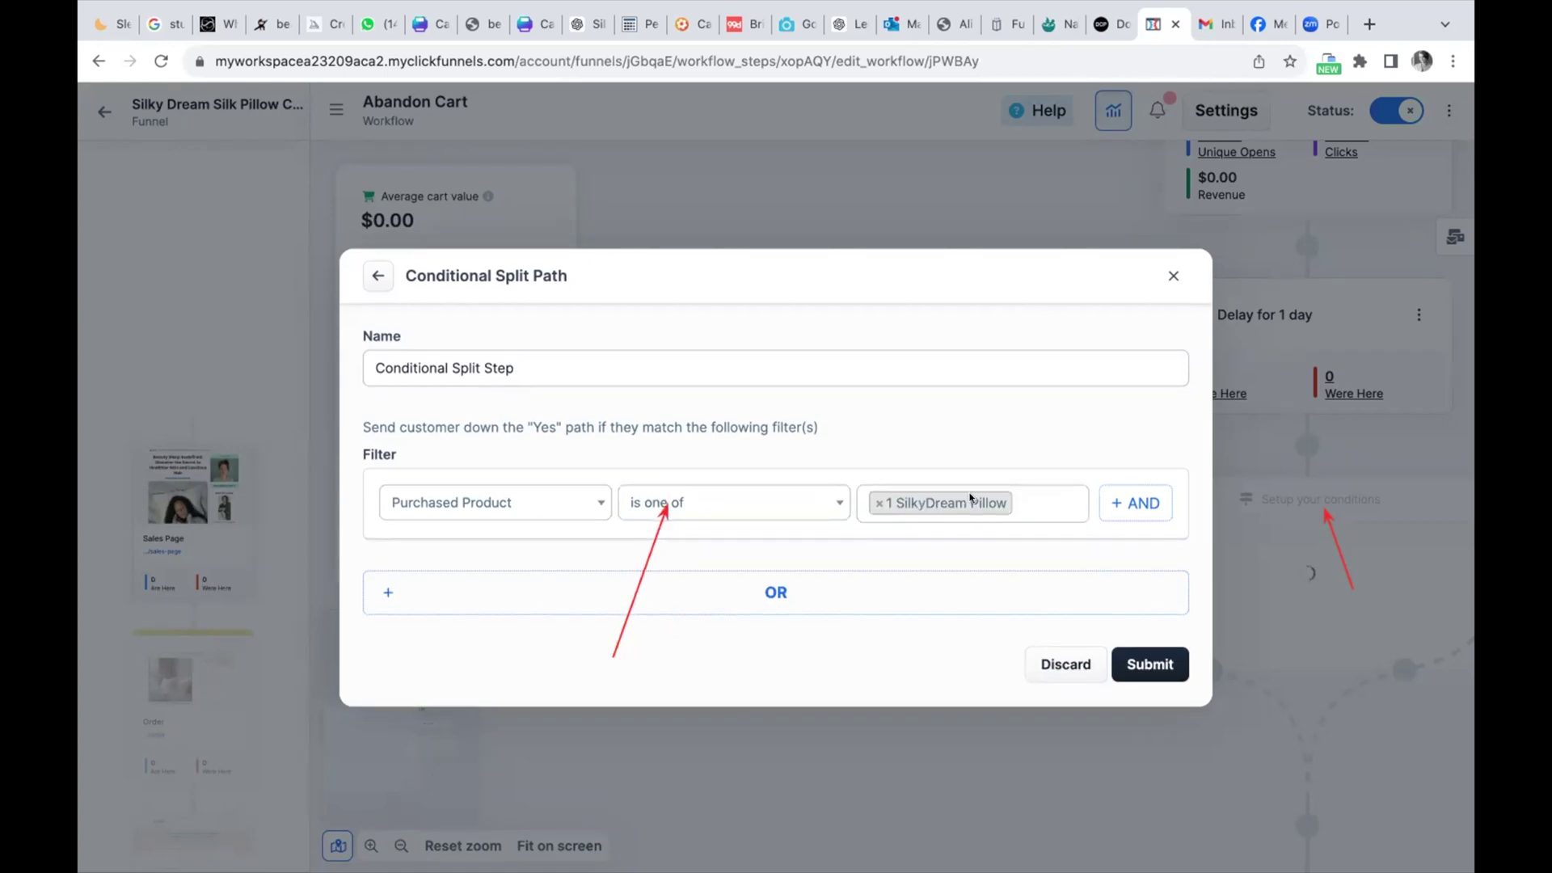
- Add the 10, 2, 3, 4 and 5 SilkyDream Pillow cases products to the second split's filter and submit the conditions
left_click(1043, 497)
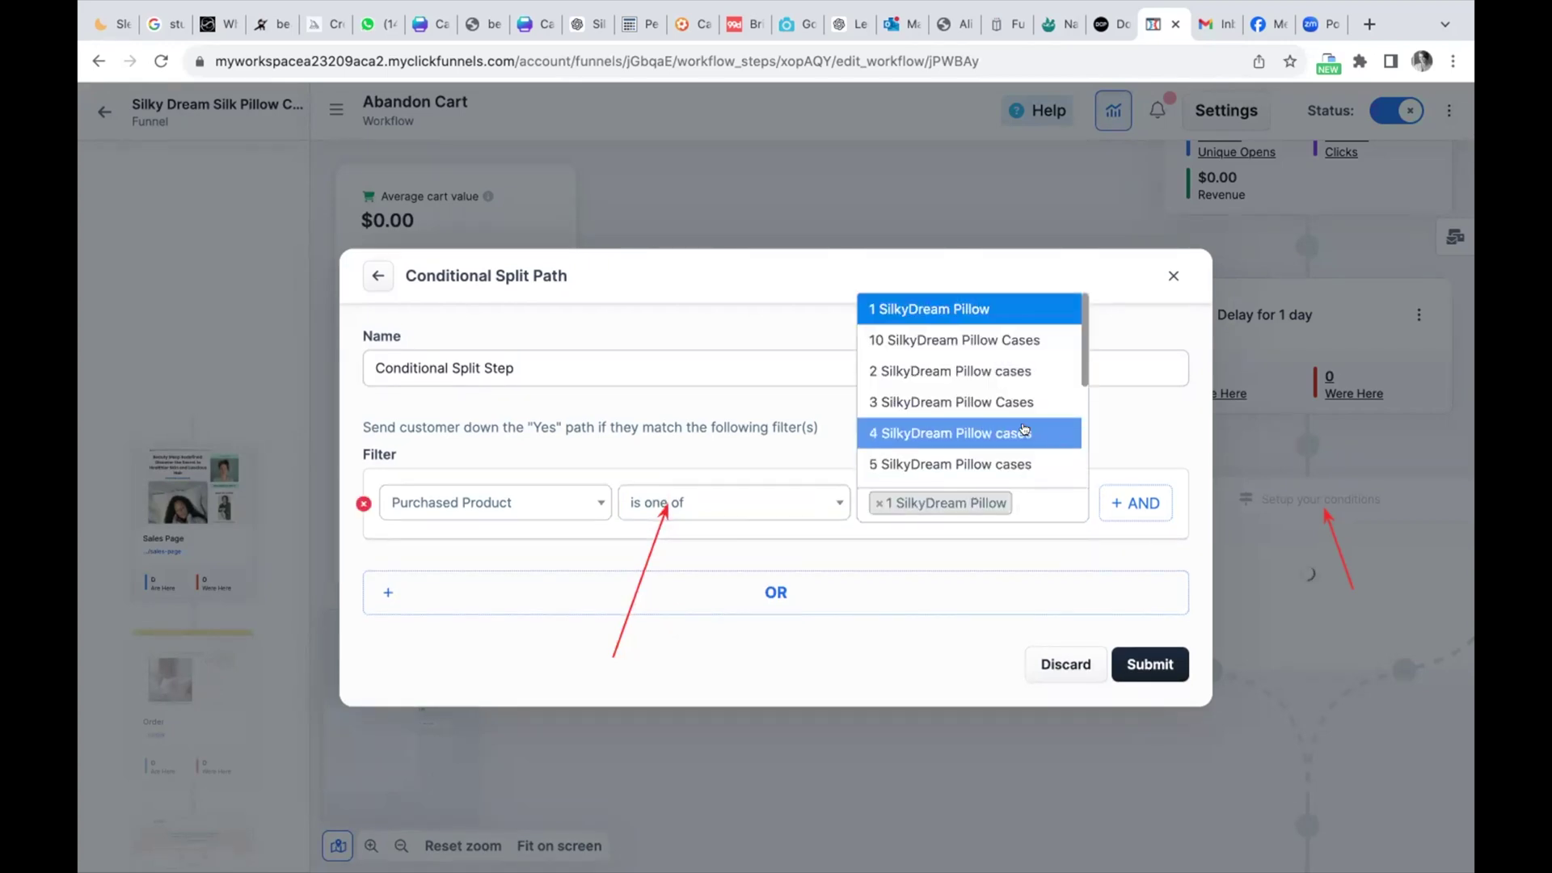
left_click(969, 339)
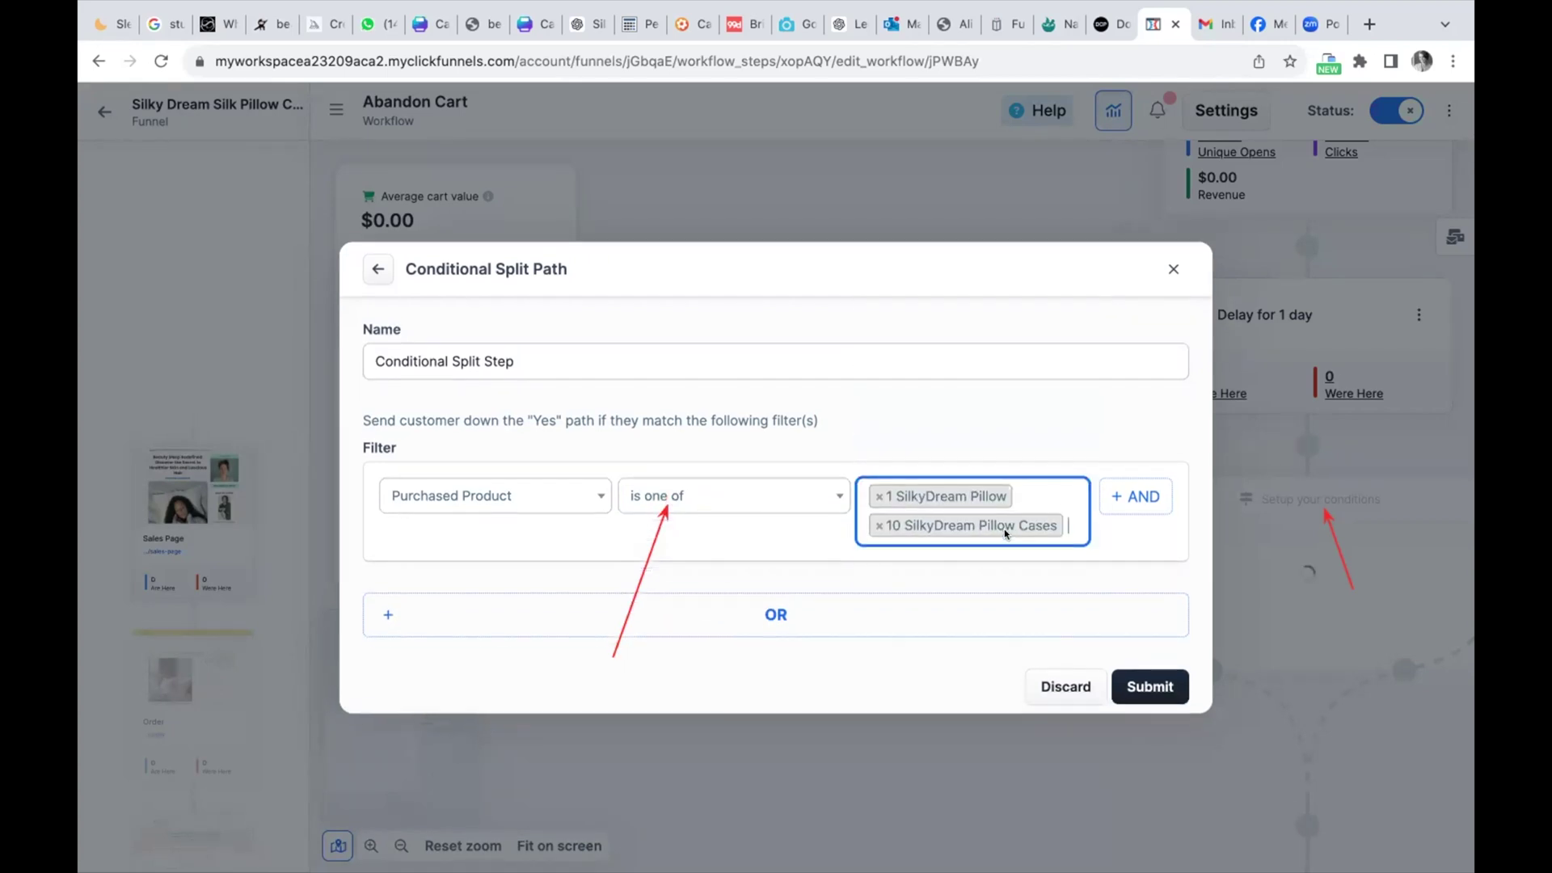
left_click(1009, 522)
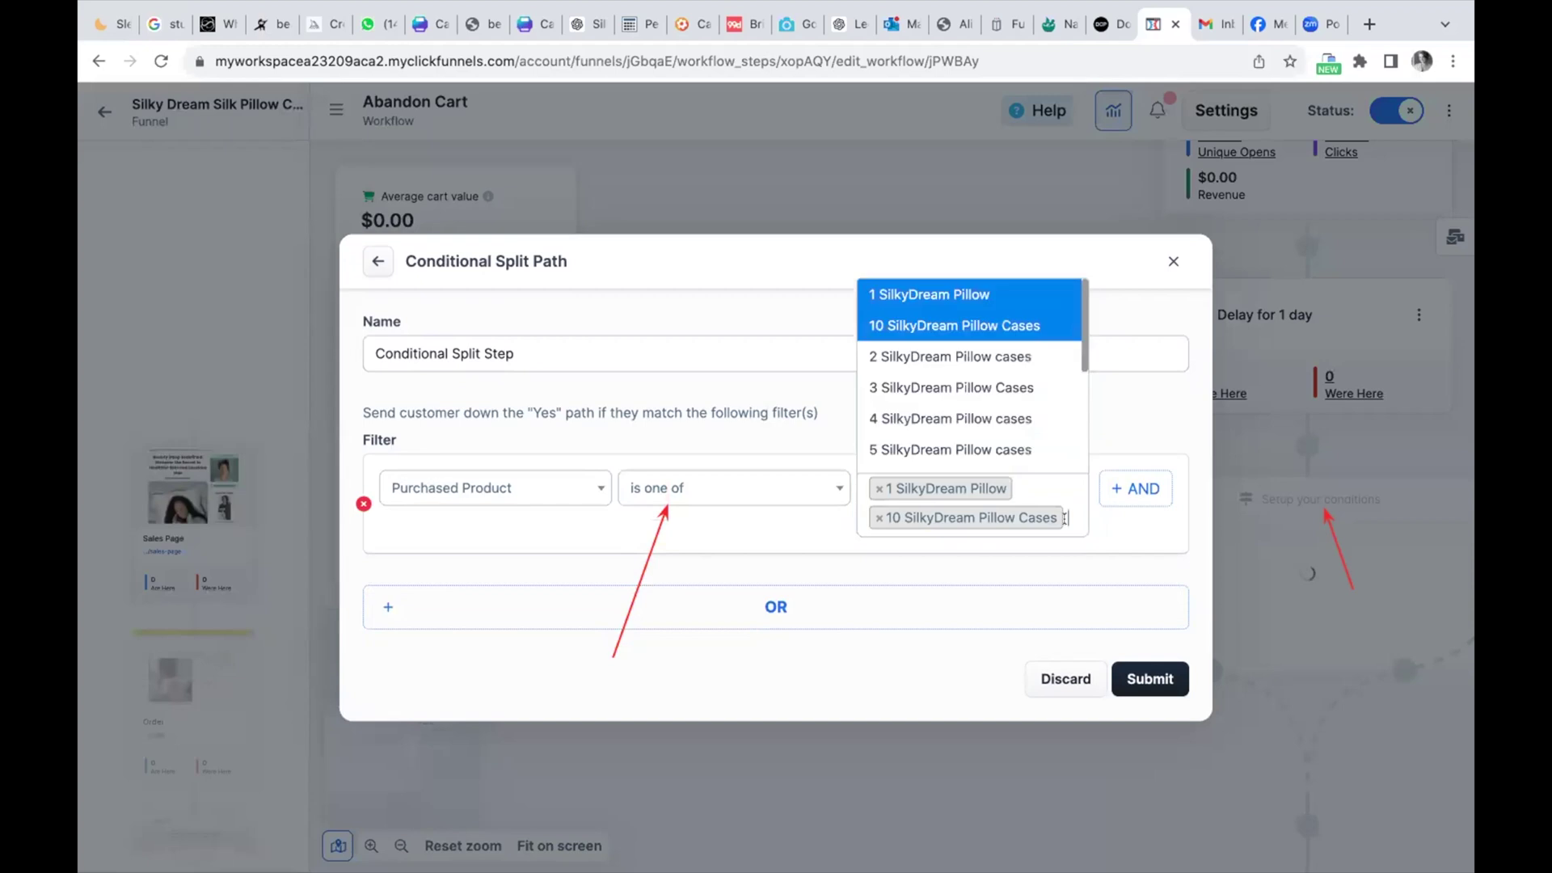
left_click(980, 341)
left_click(1043, 526)
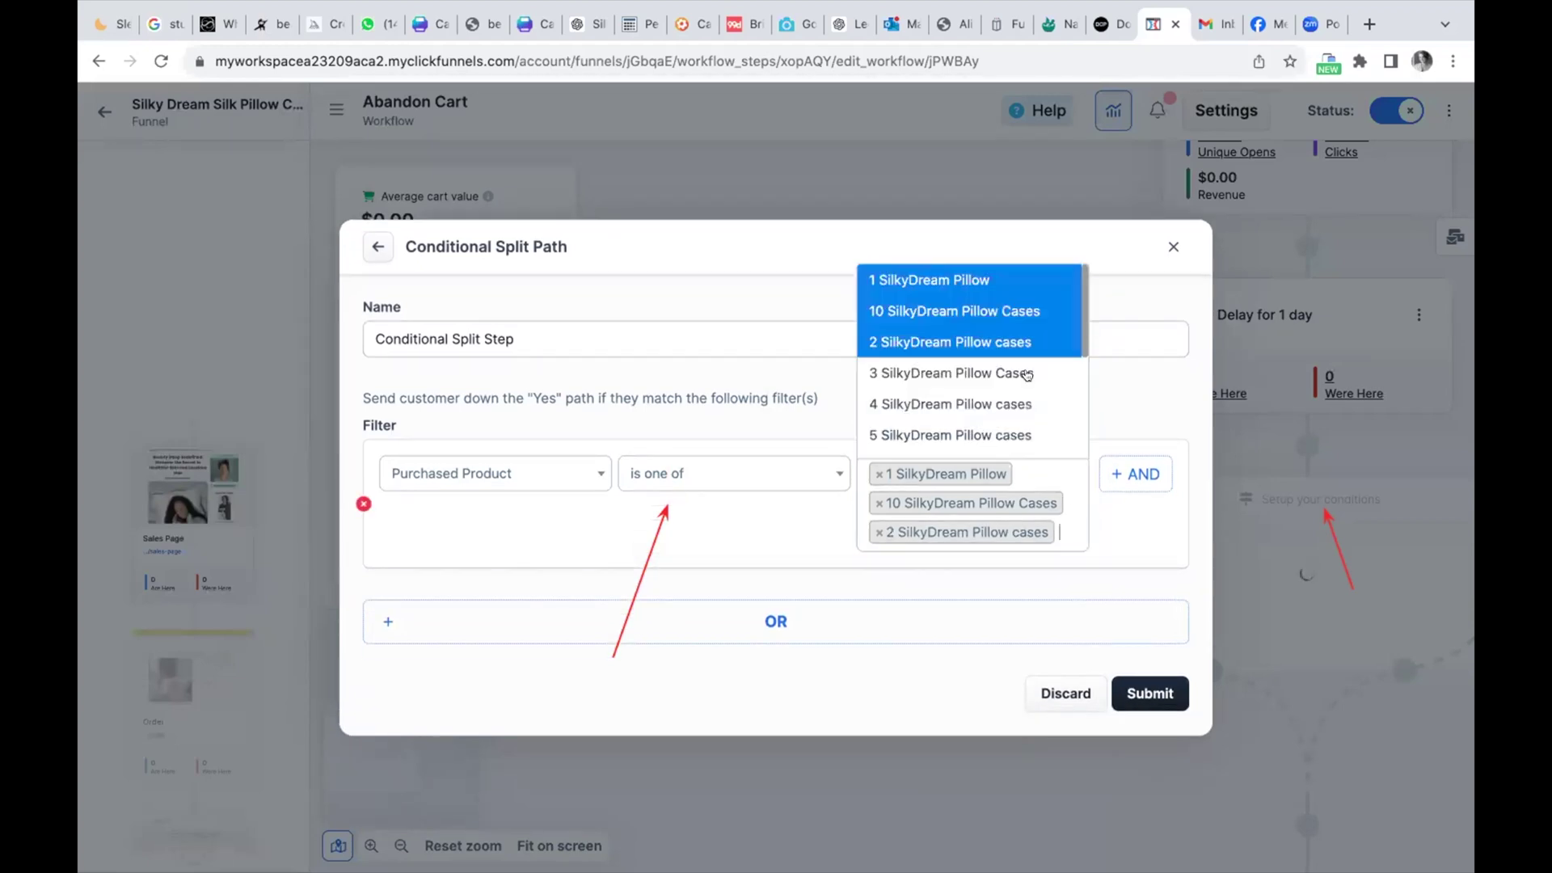
left_click(922, 373)
left_click(1060, 533)
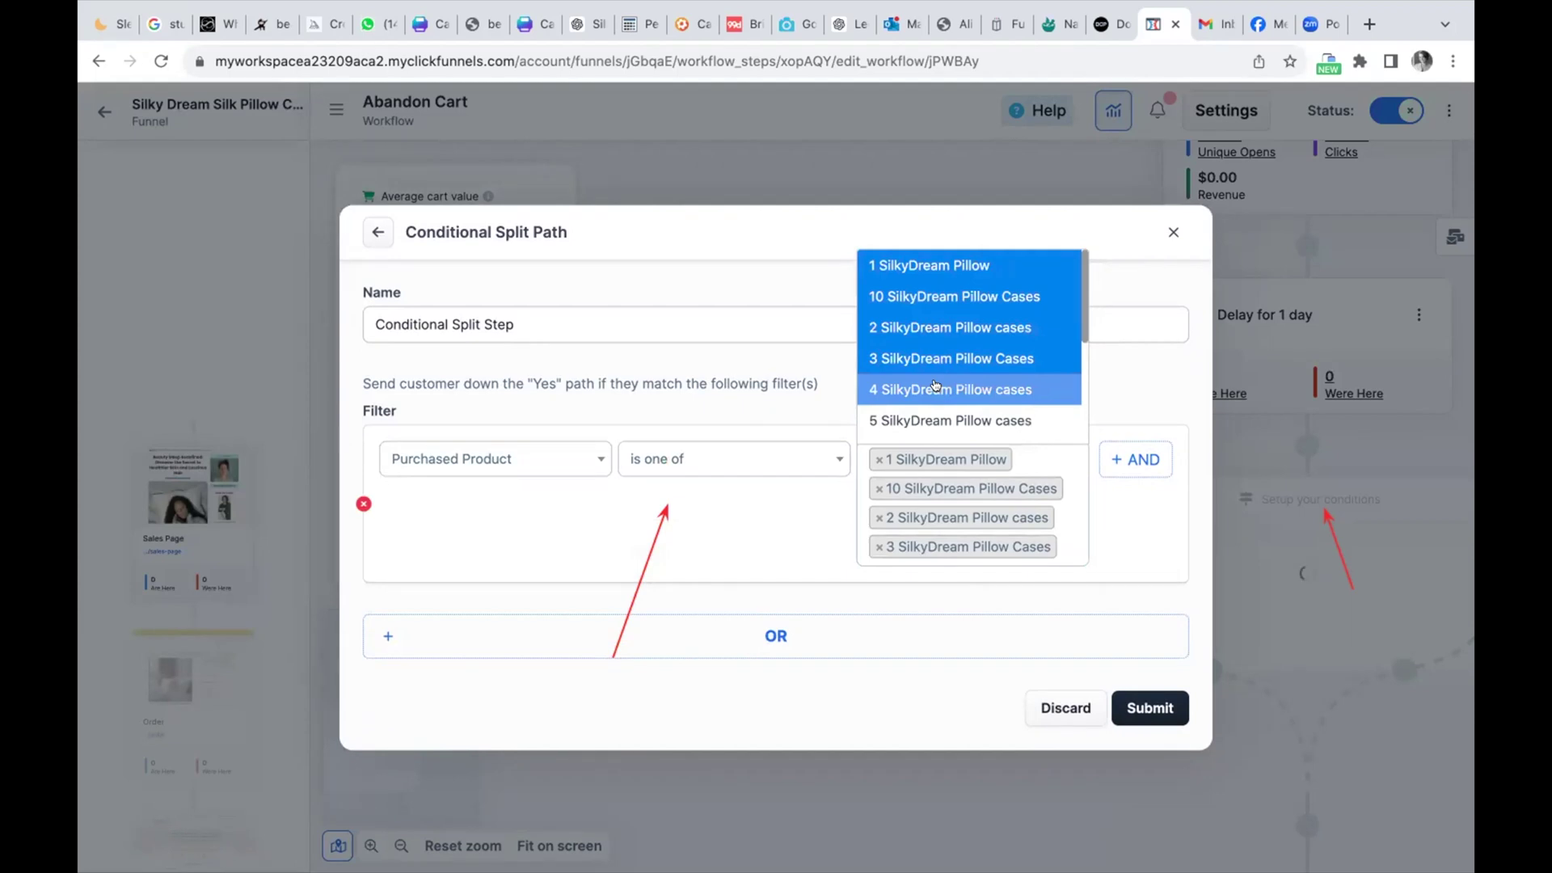
left_click(936, 389)
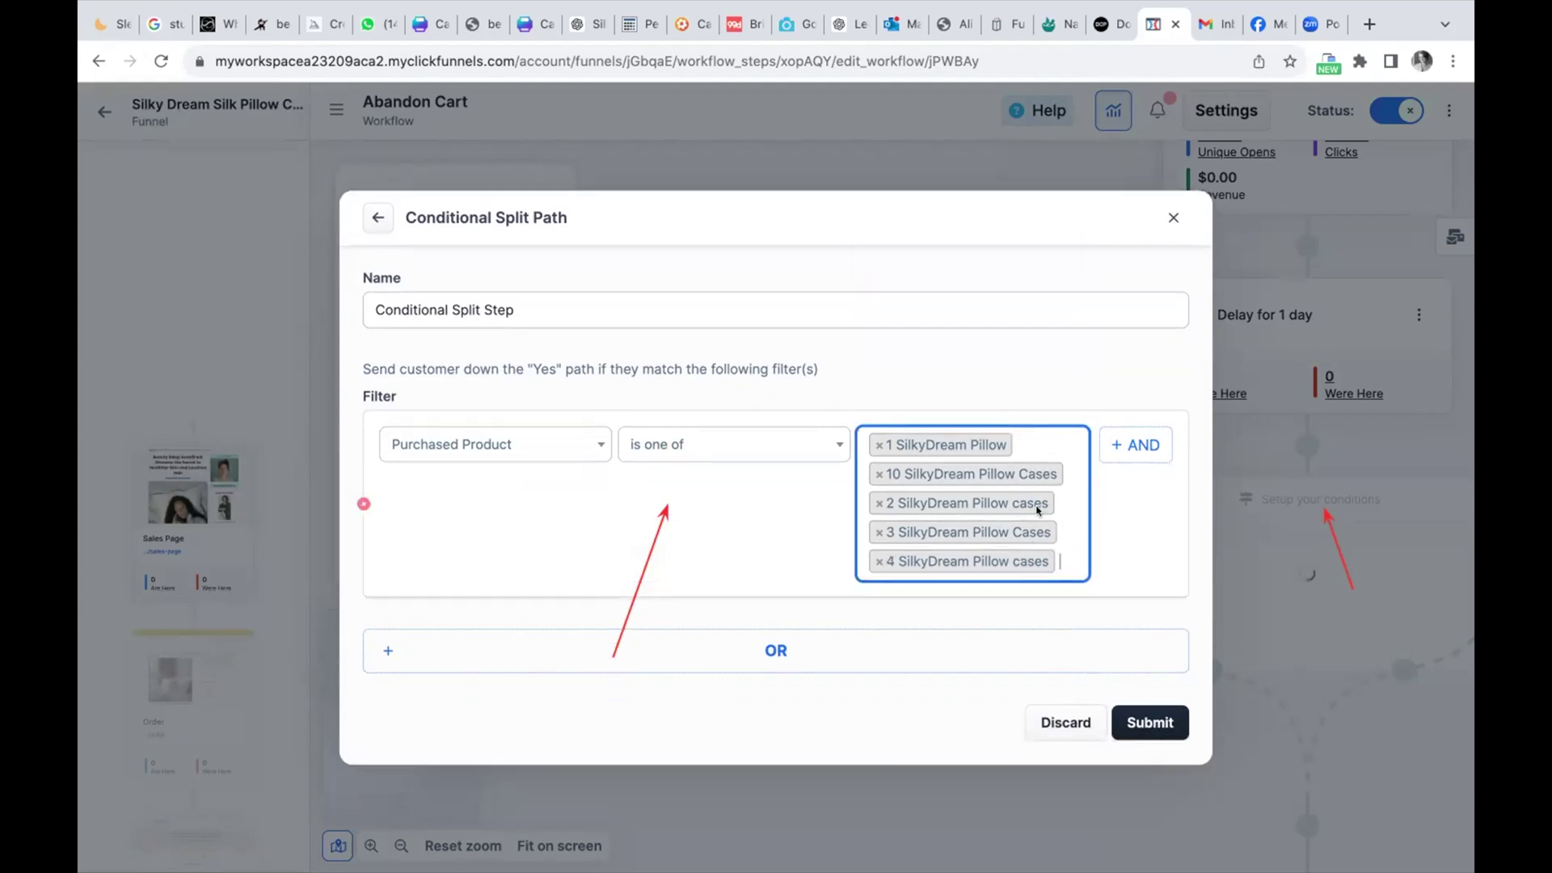
left_click(1060, 554)
left_click(882, 411)
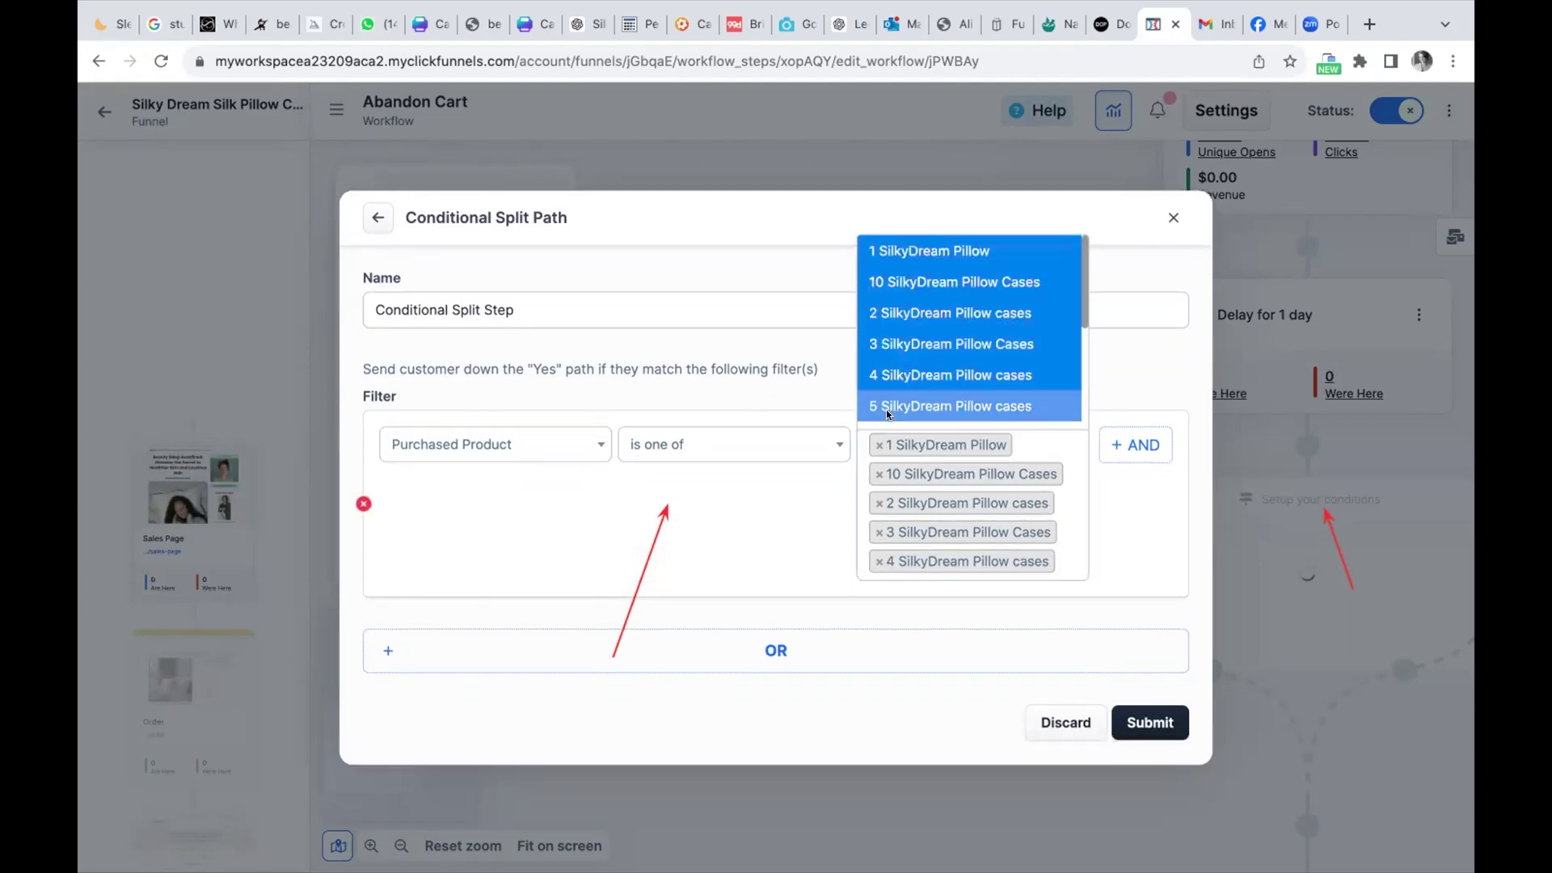
left_click(1135, 728)
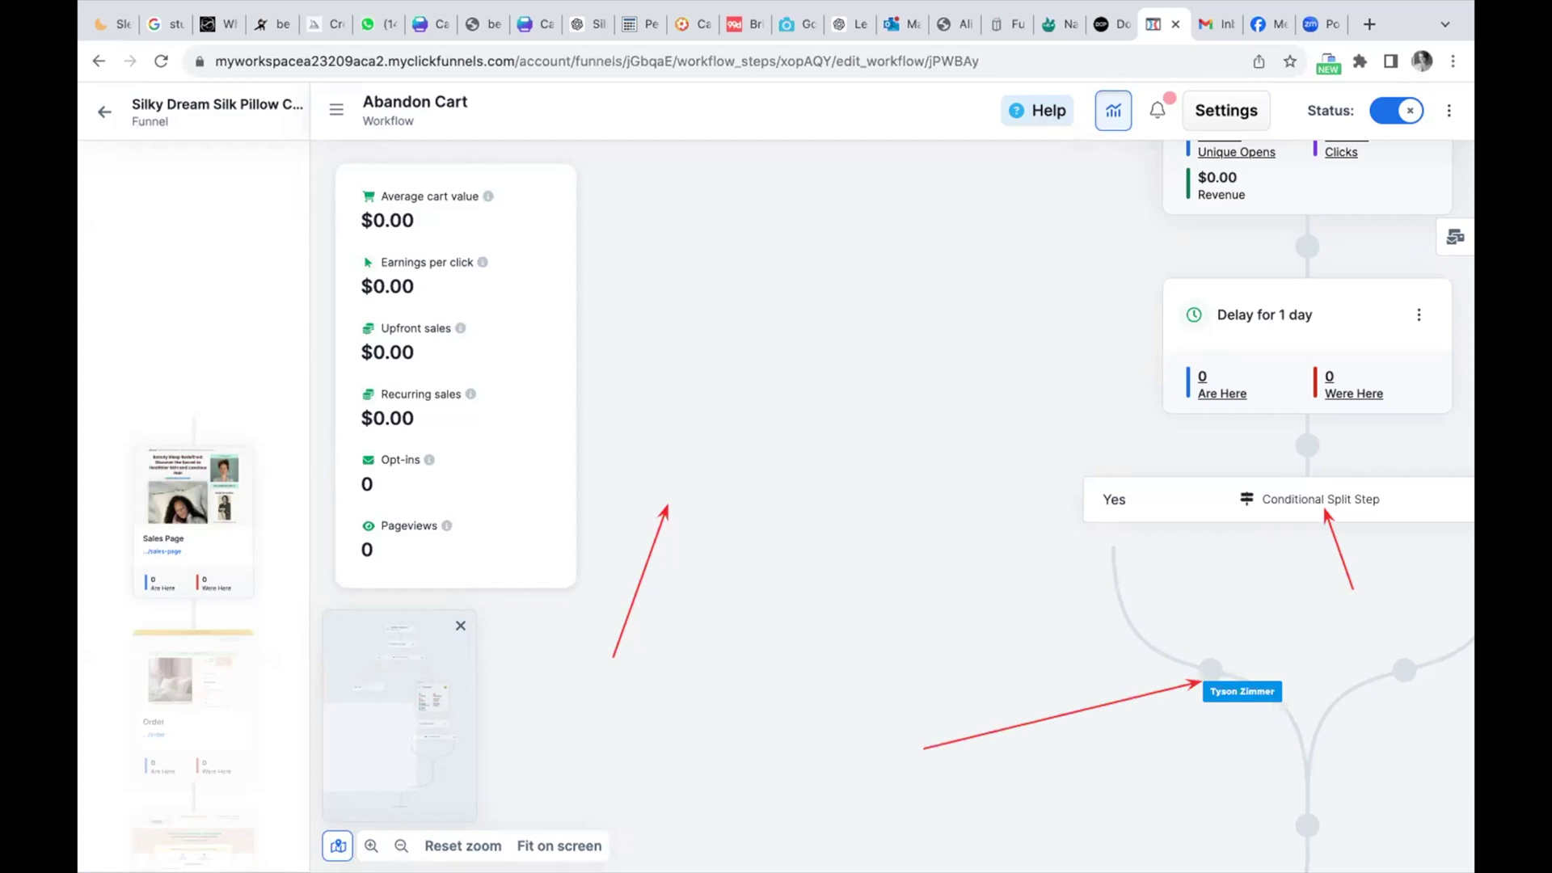
- Add an End step to the Yes branch of the second conditional split
mouse_move(1200, 677)
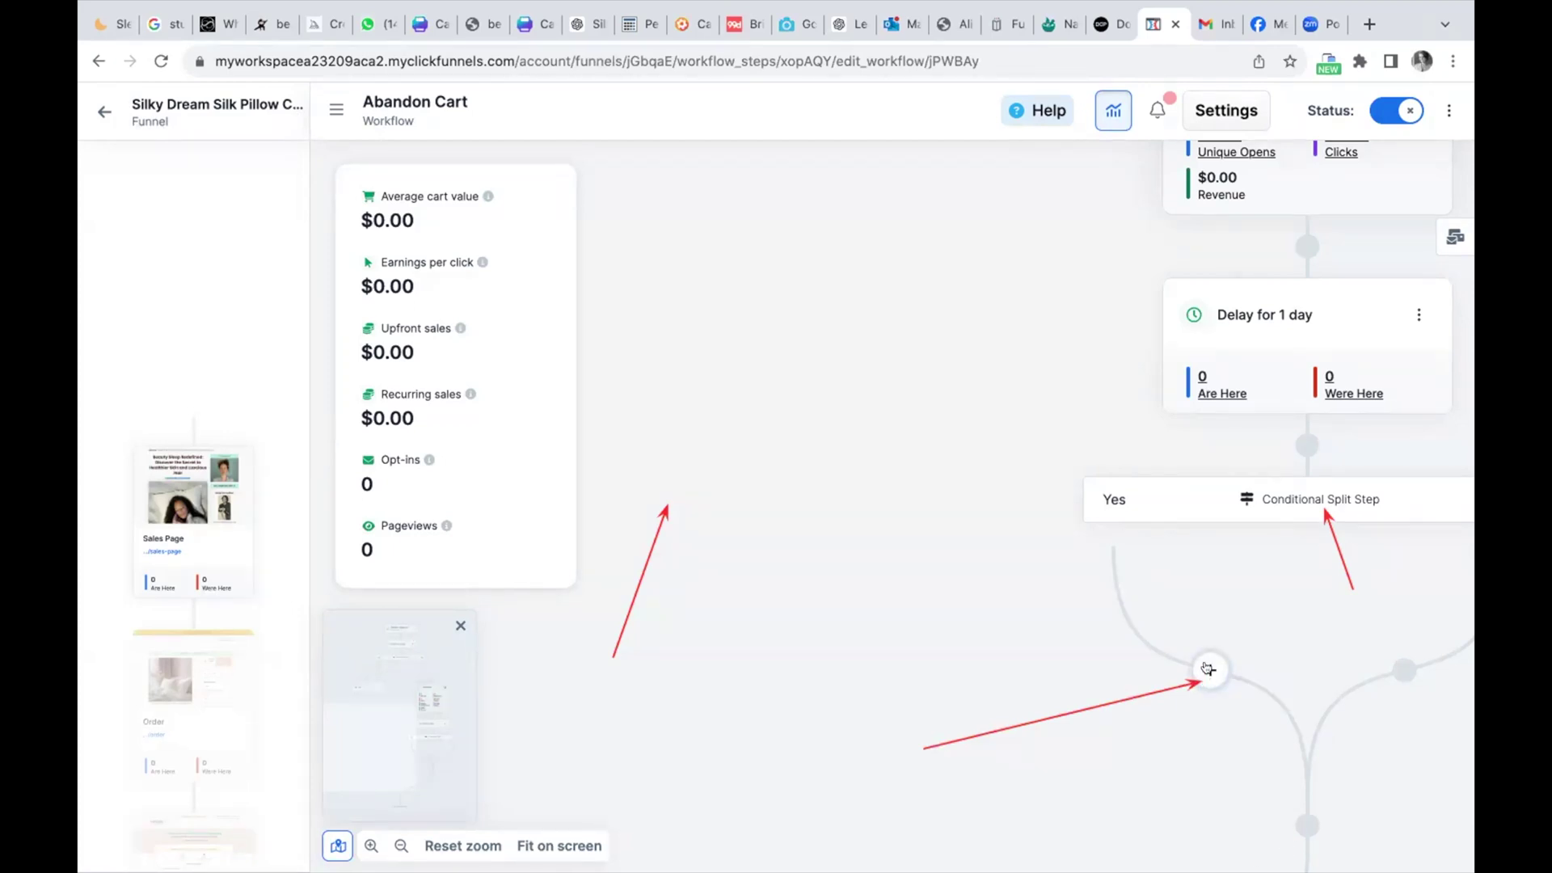
left_click(1209, 670)
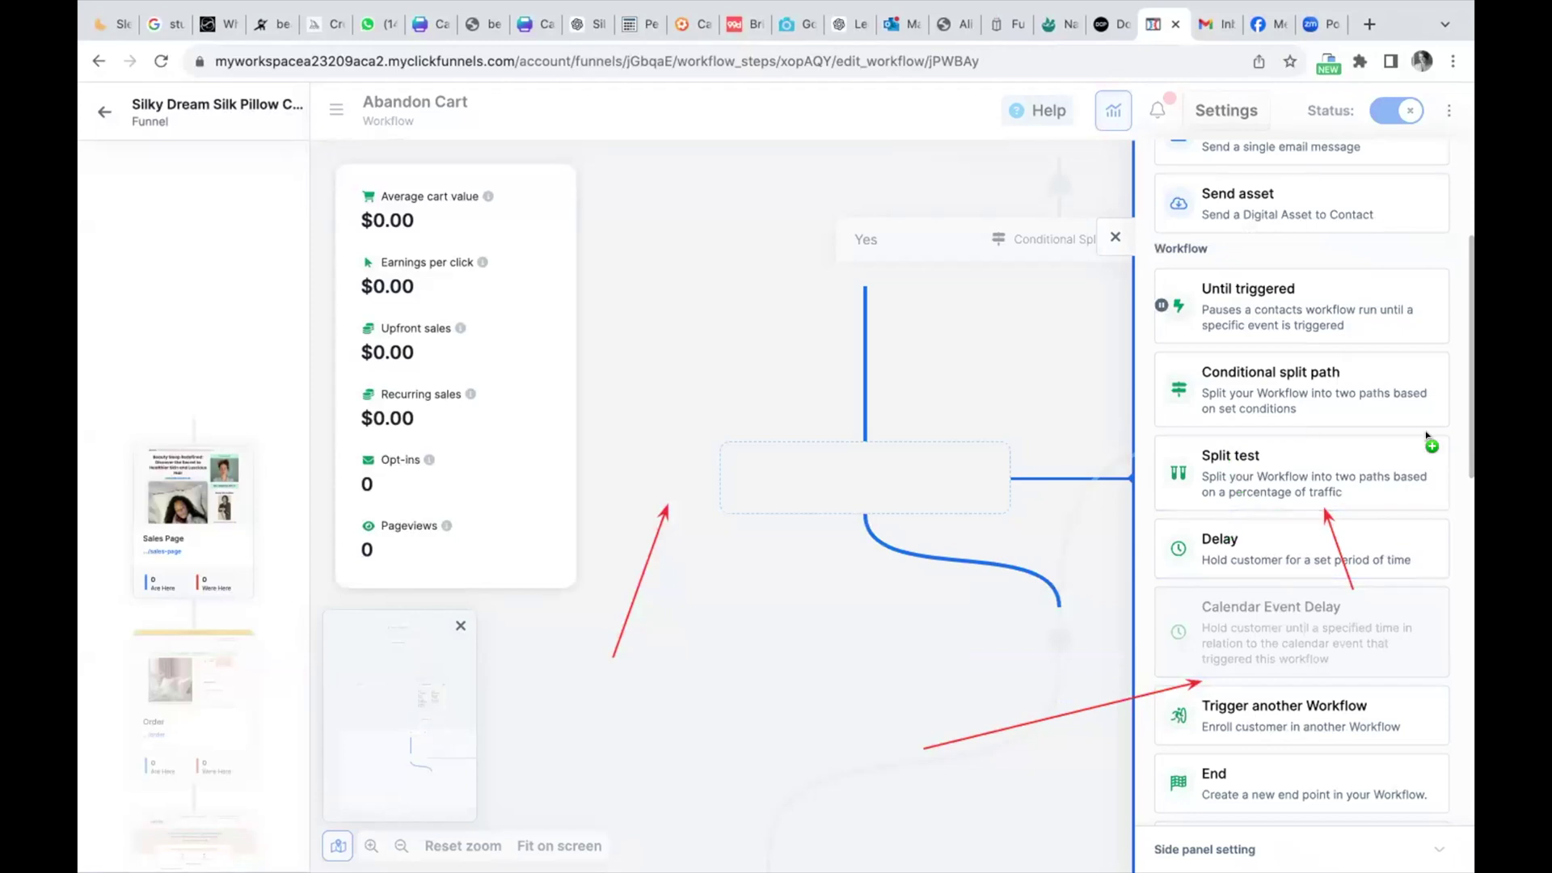
mouse_move(1469, 442)
left_mouse_down()
mouse_move(1470, 713)
mouse_move(1469, 475)
left_mouse_up()
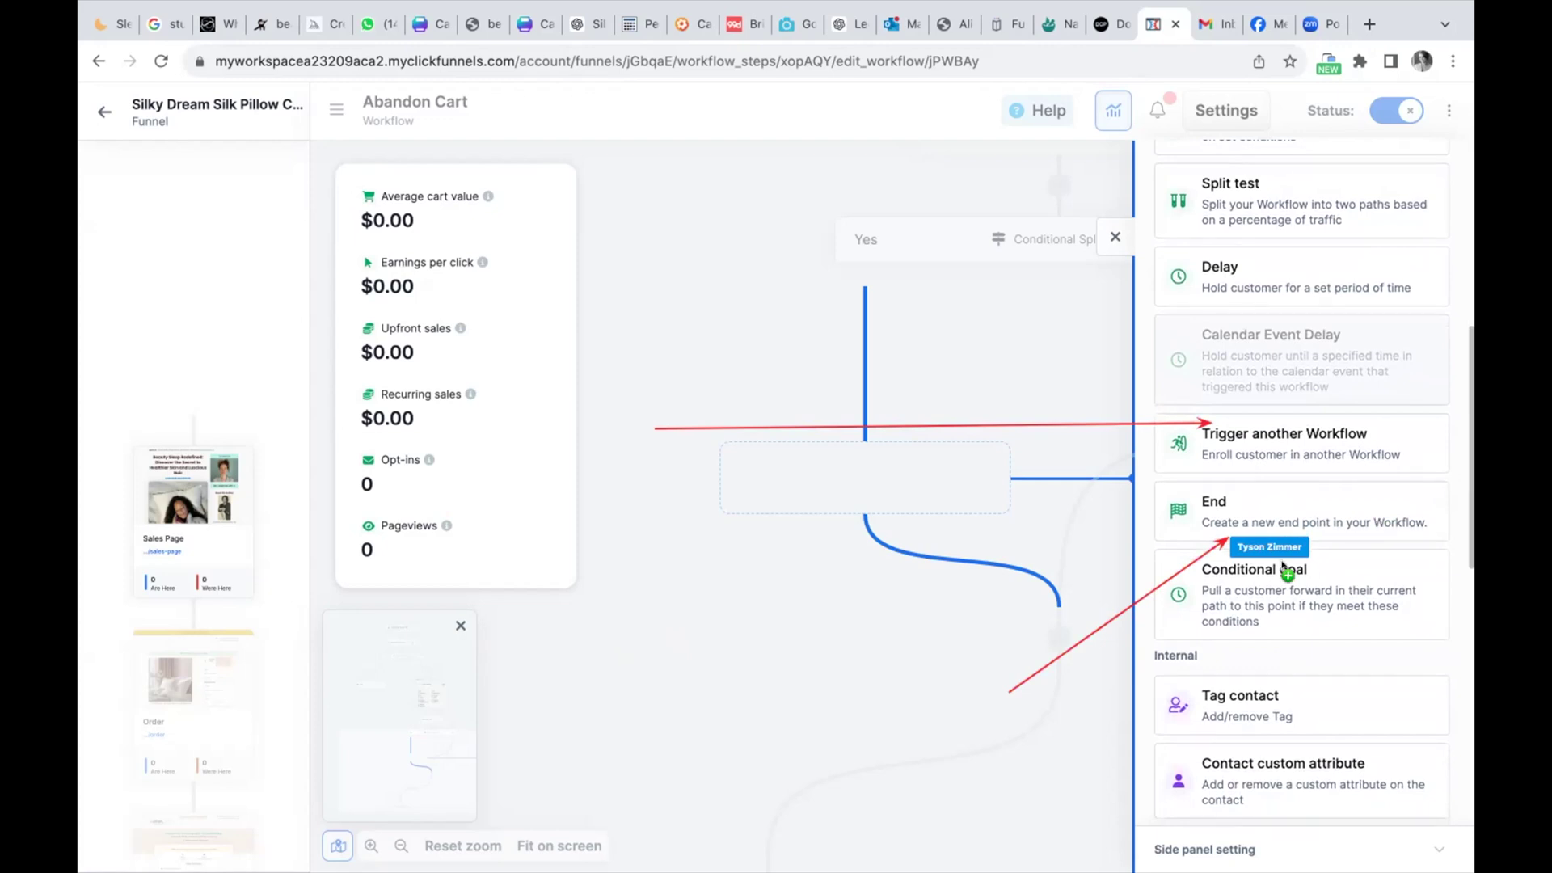
left_click(1210, 498)
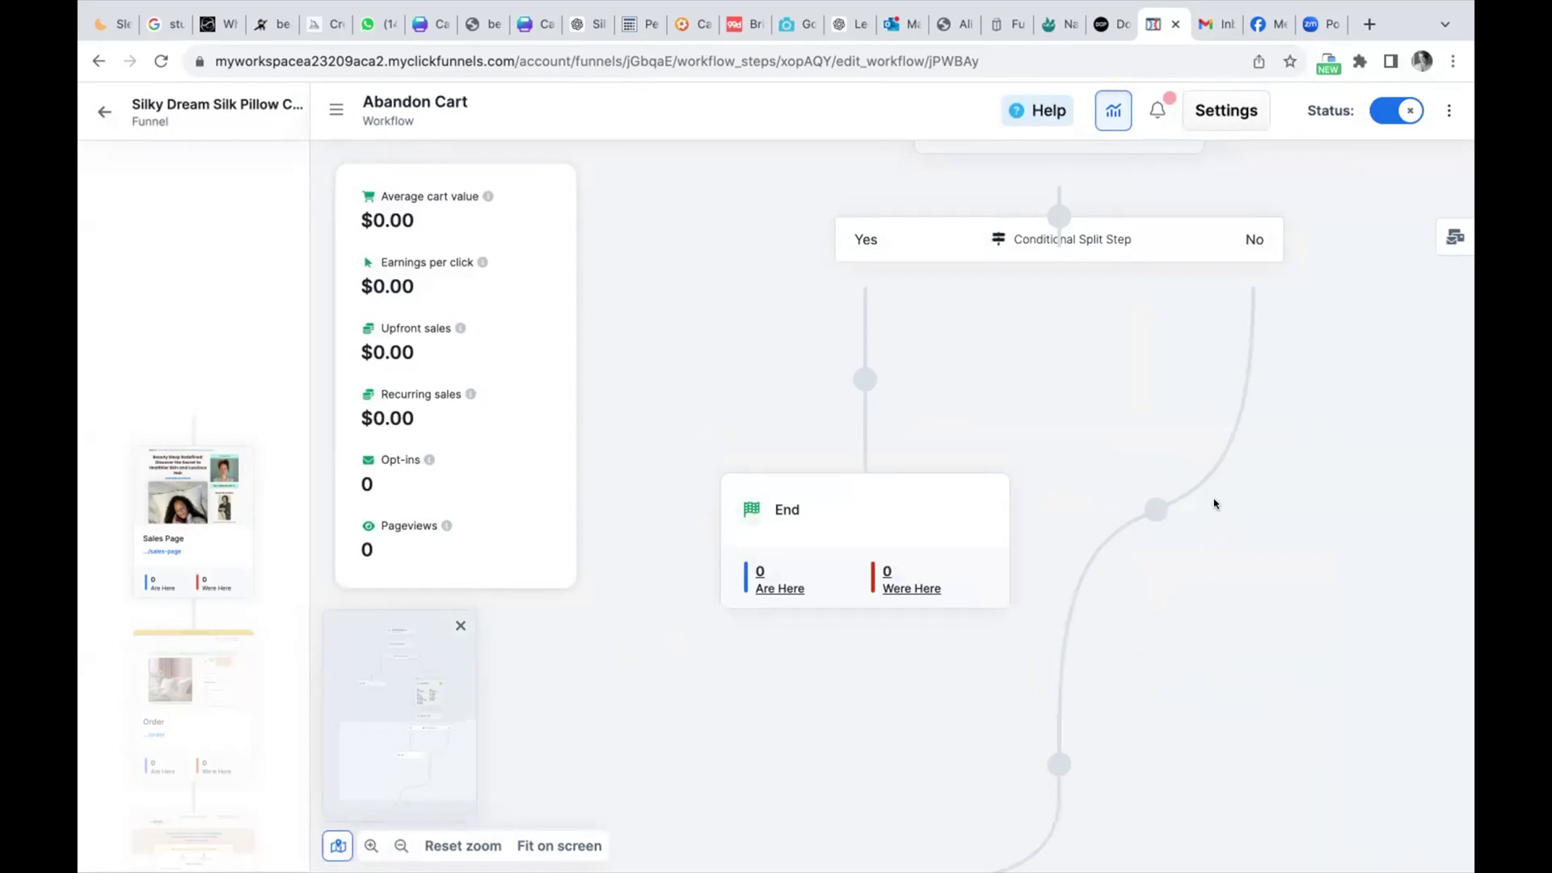
- Start an email step on the second split's No branch, browse the My templates and Previous emails categories, and close the chooser without picking a template
mouse_move(1155, 509)
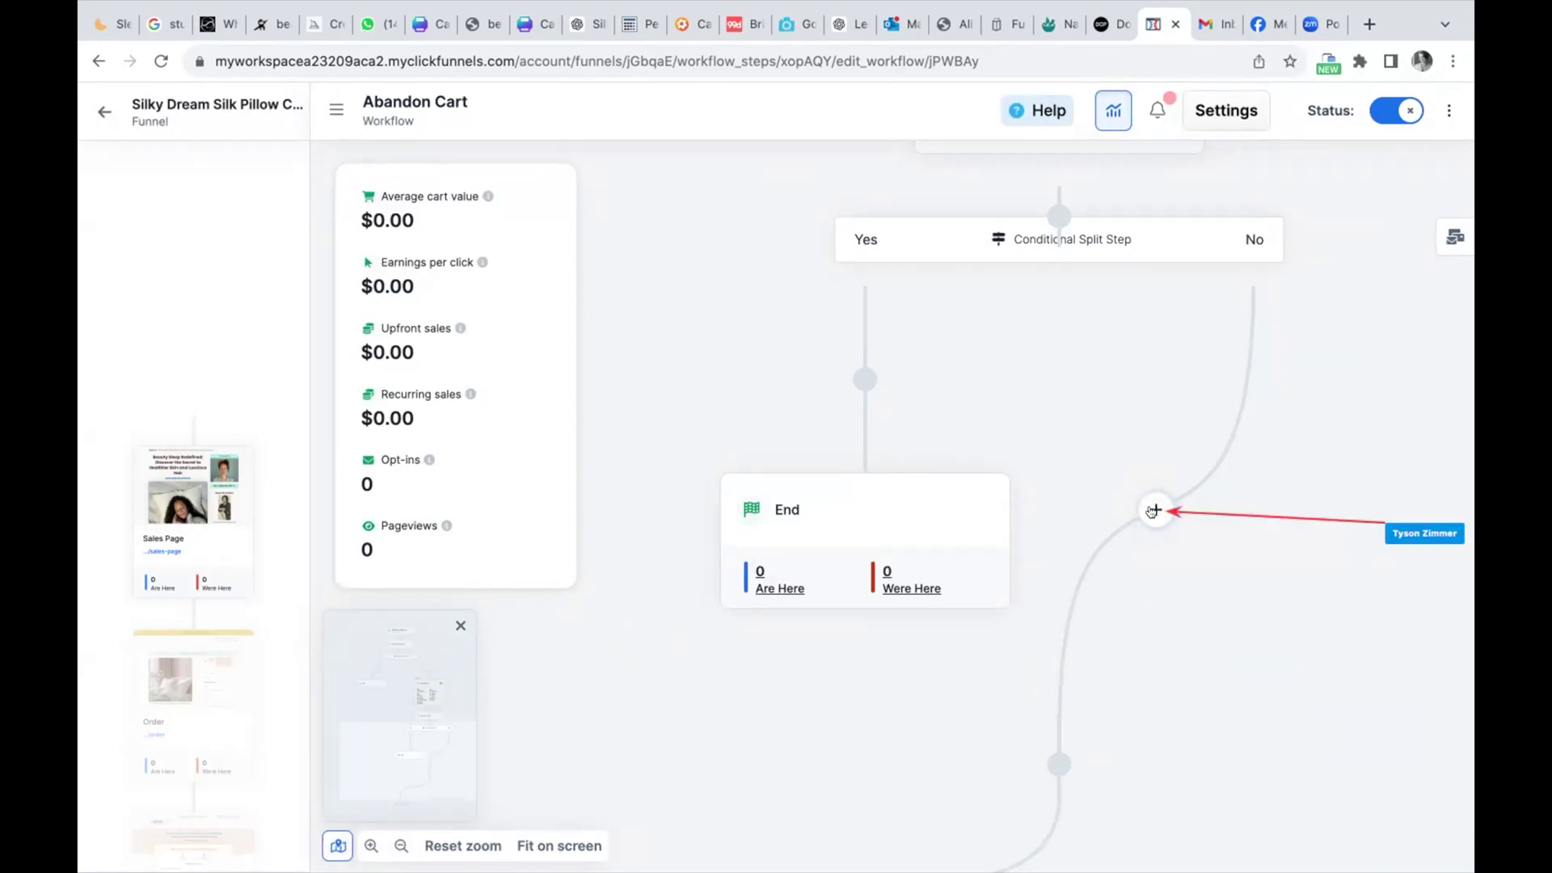
left_click(1154, 510)
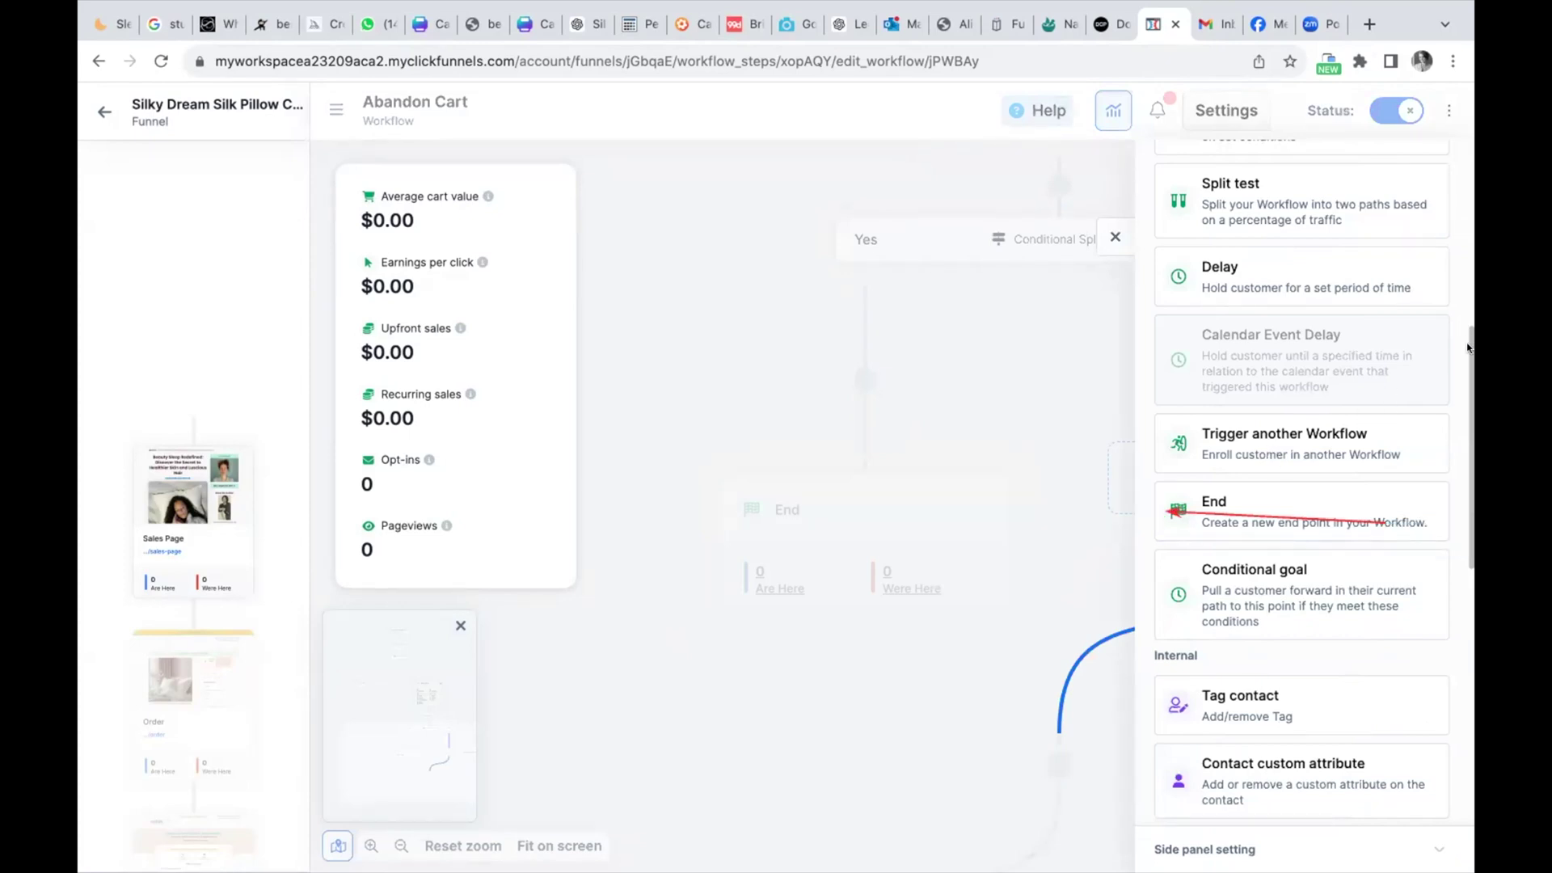
left_click_drag(1468, 348, 1452, 213)
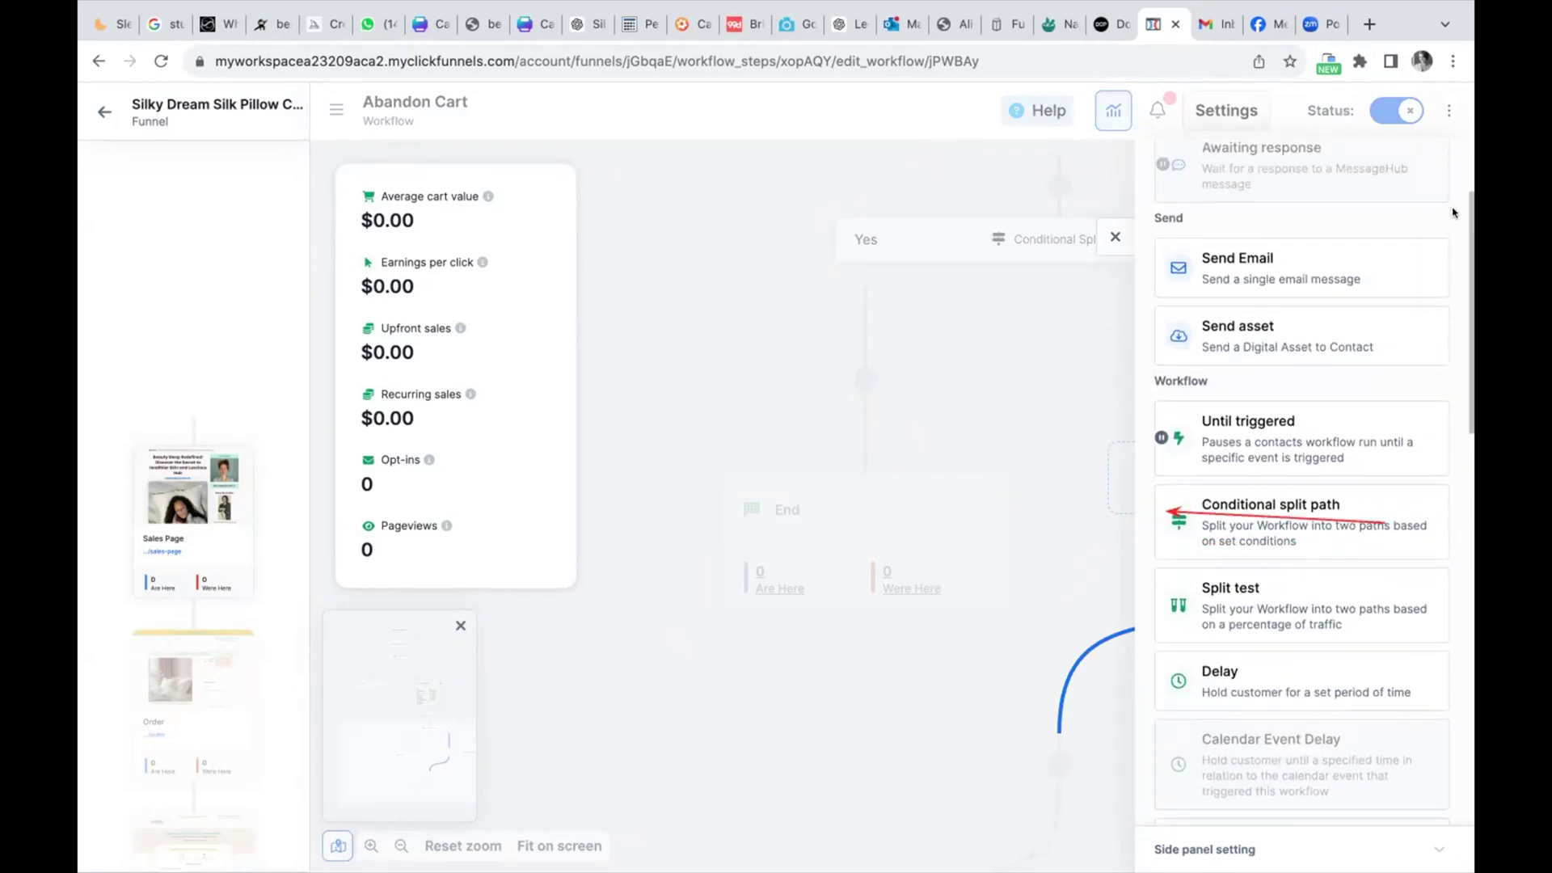
left_click(1239, 254)
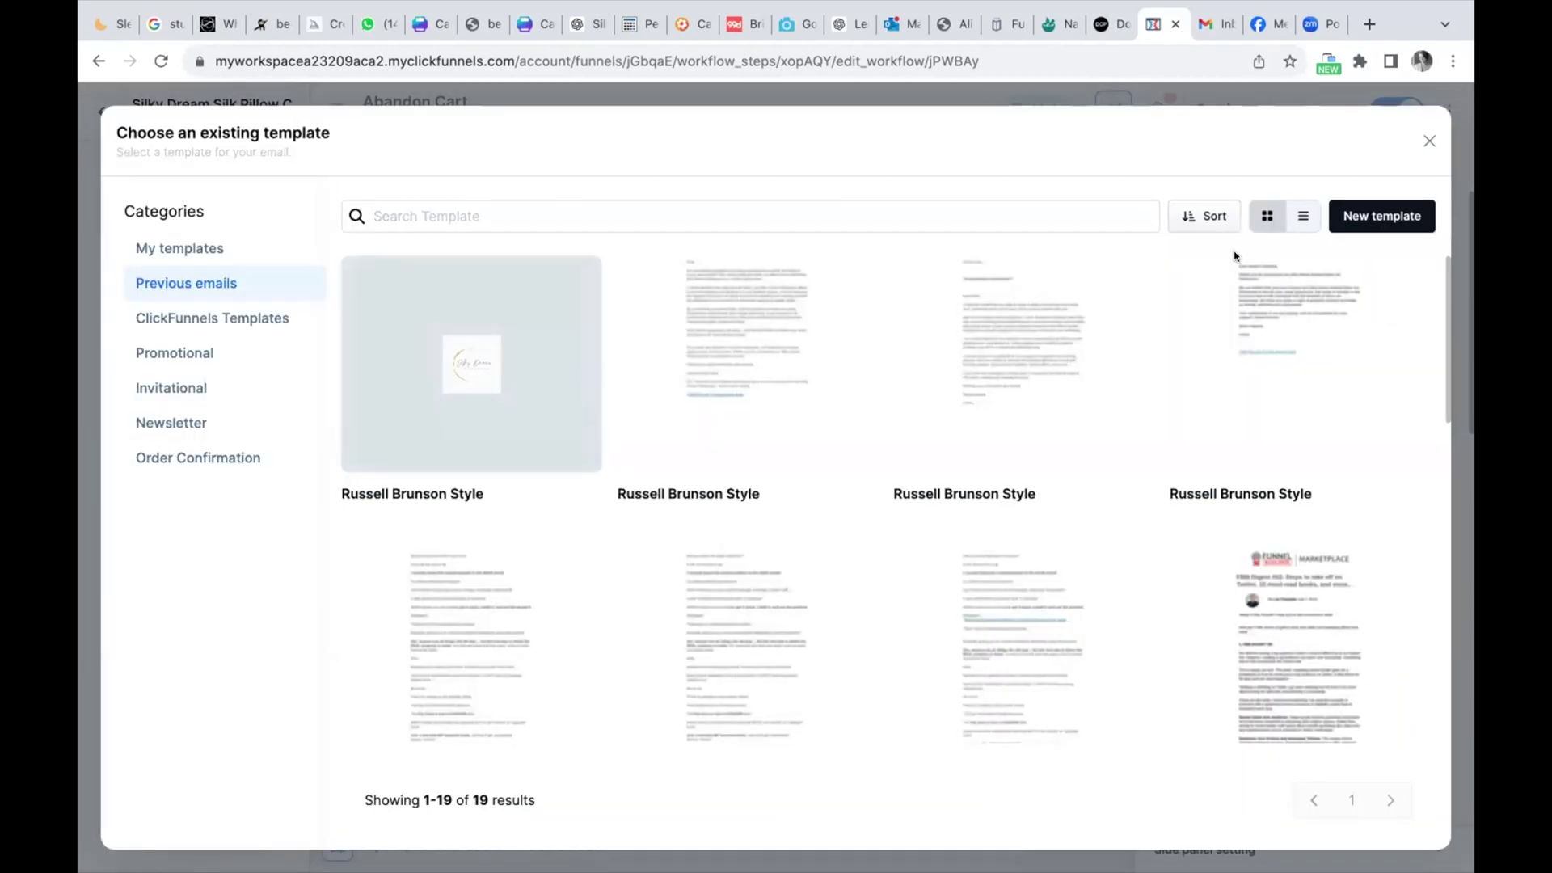
left_click(172, 248)
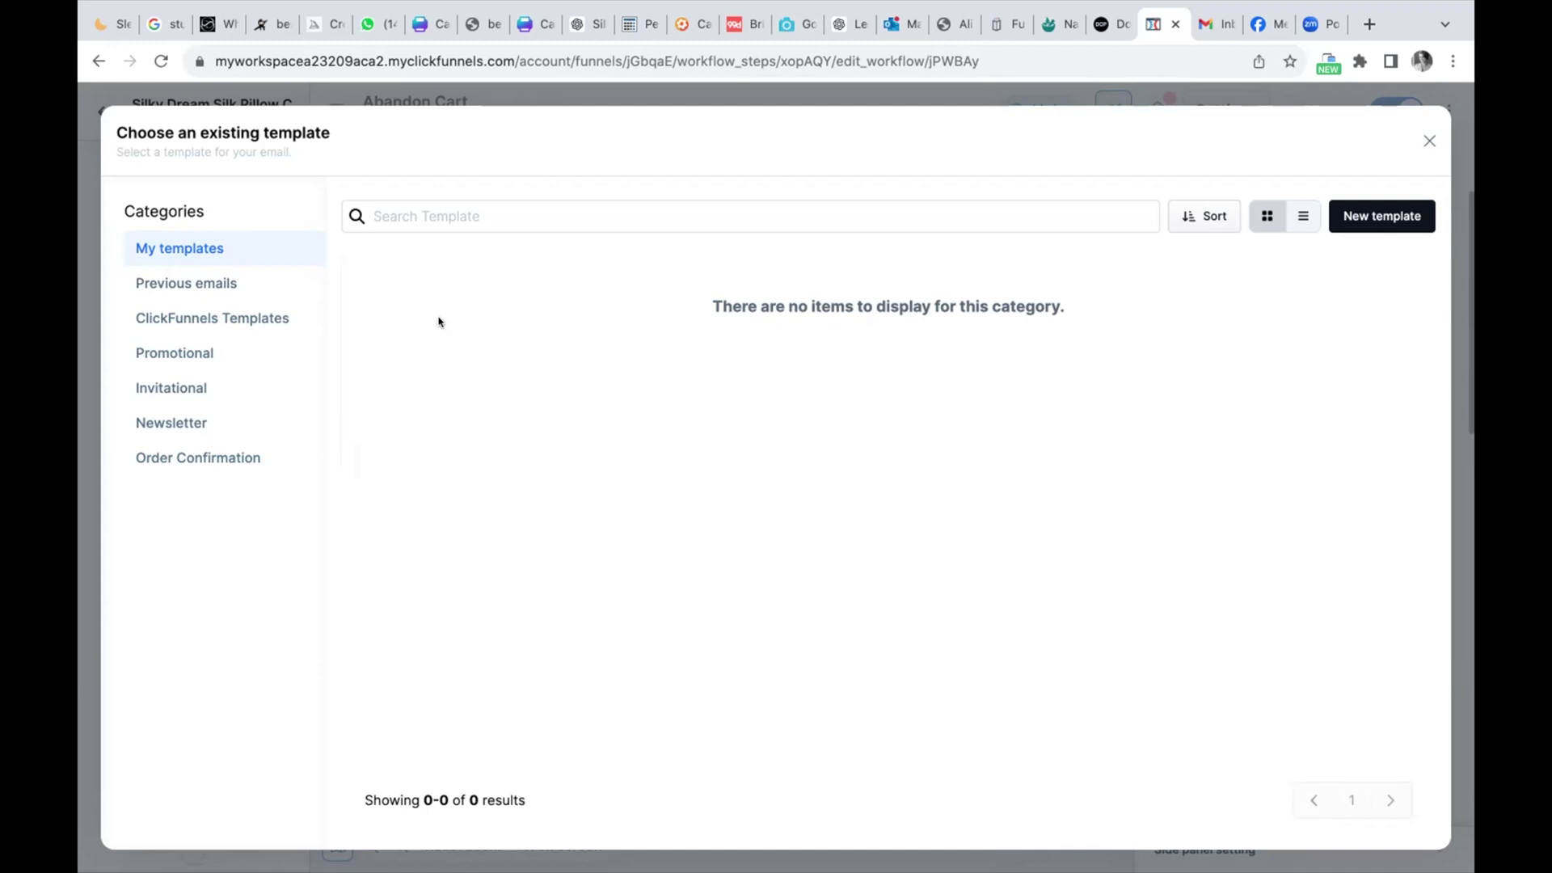
left_click(195, 280)
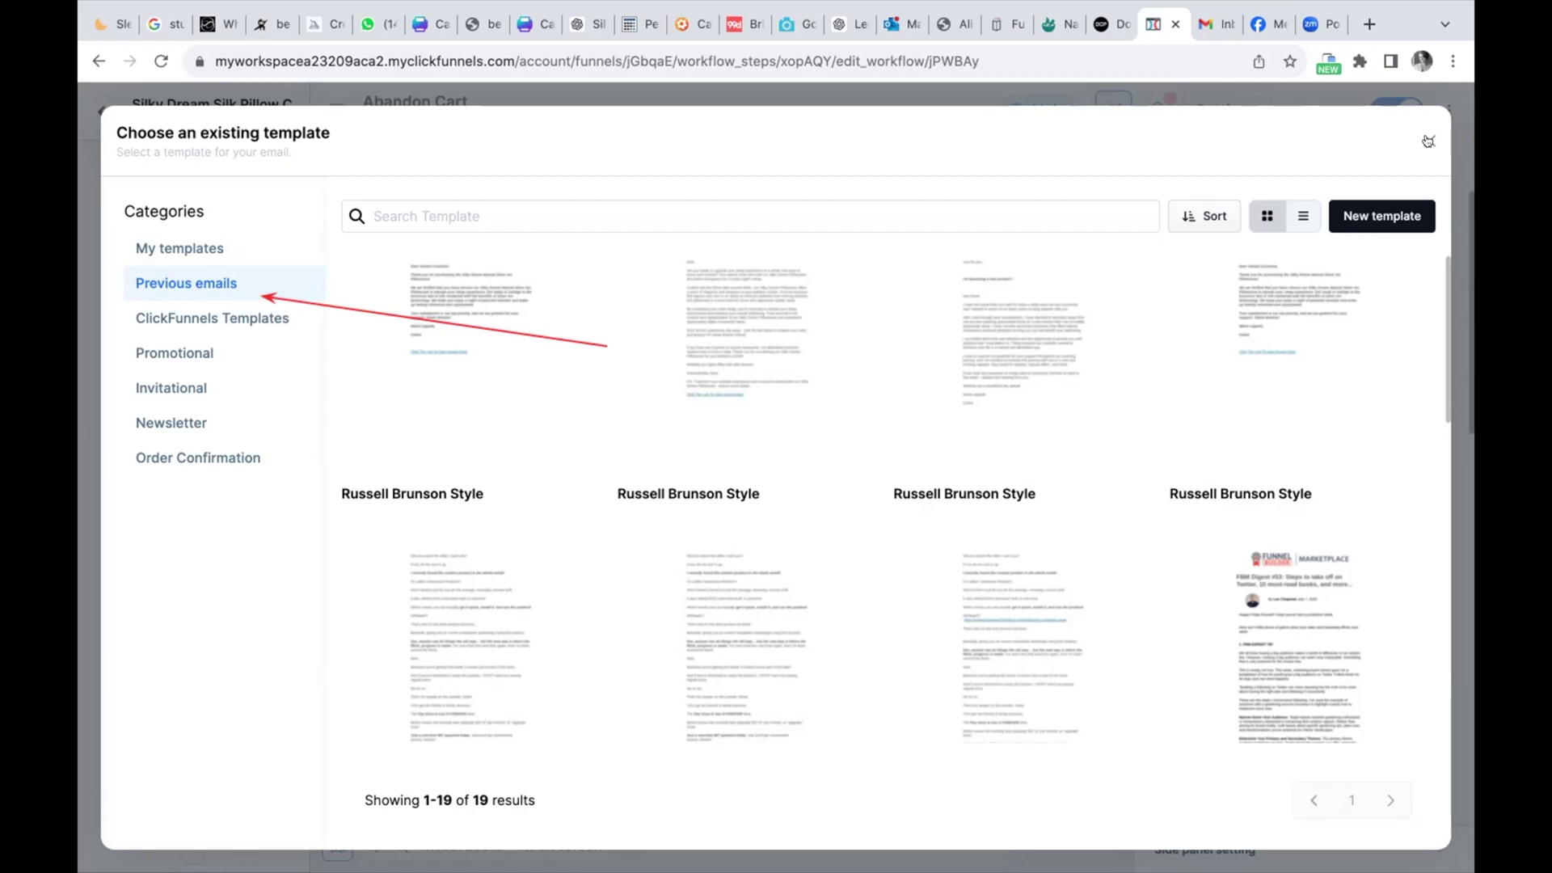
left_click(1428, 140)
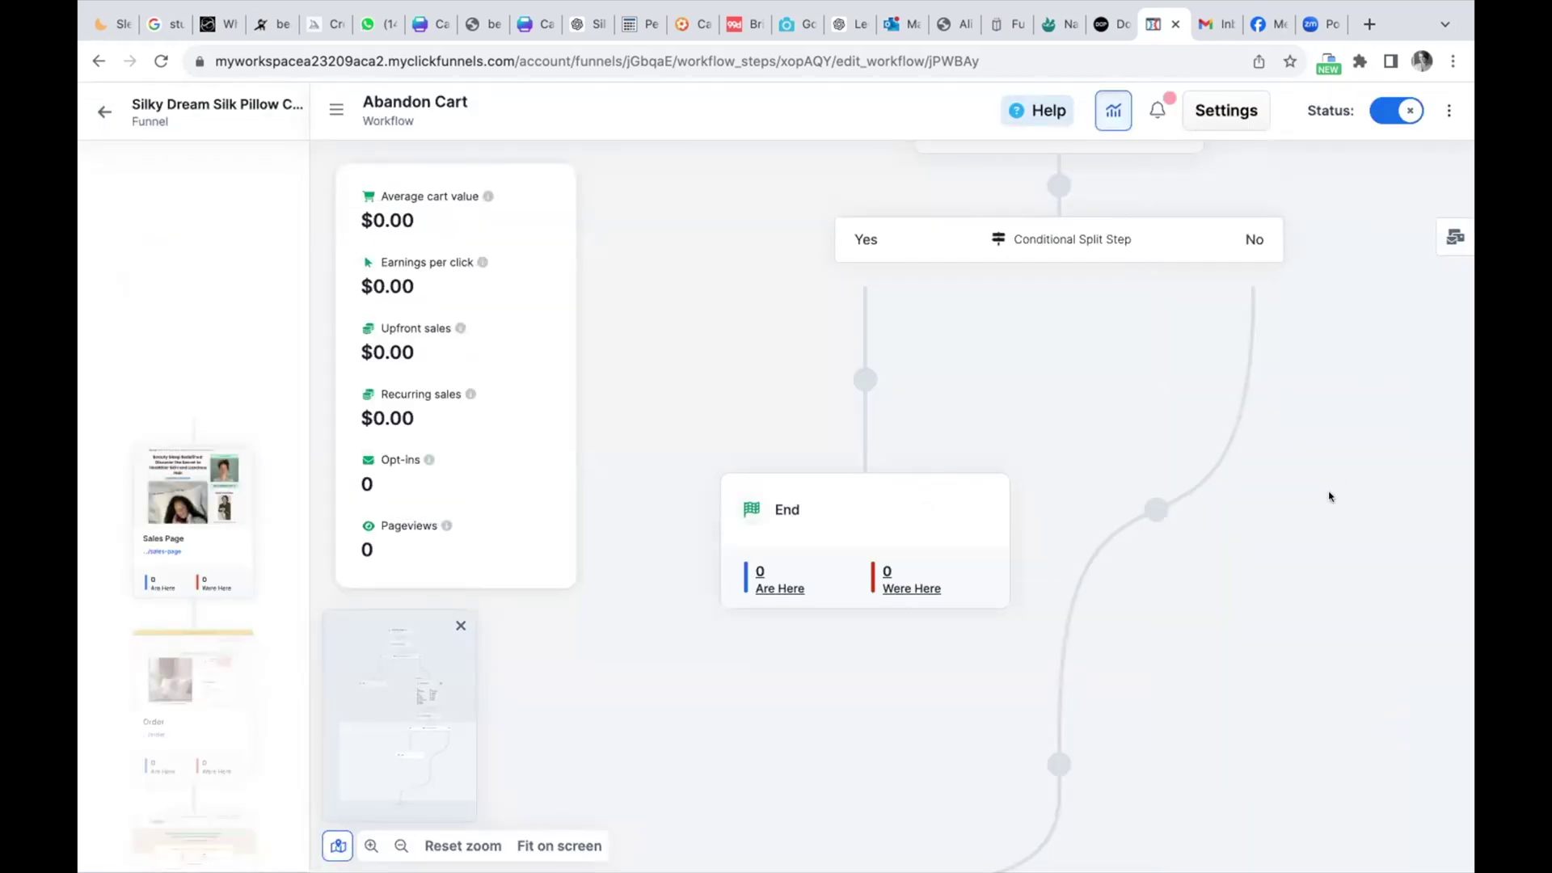
- Add a relative delay of 1 day on the path below the second split's No branch
left_click(1057, 768)
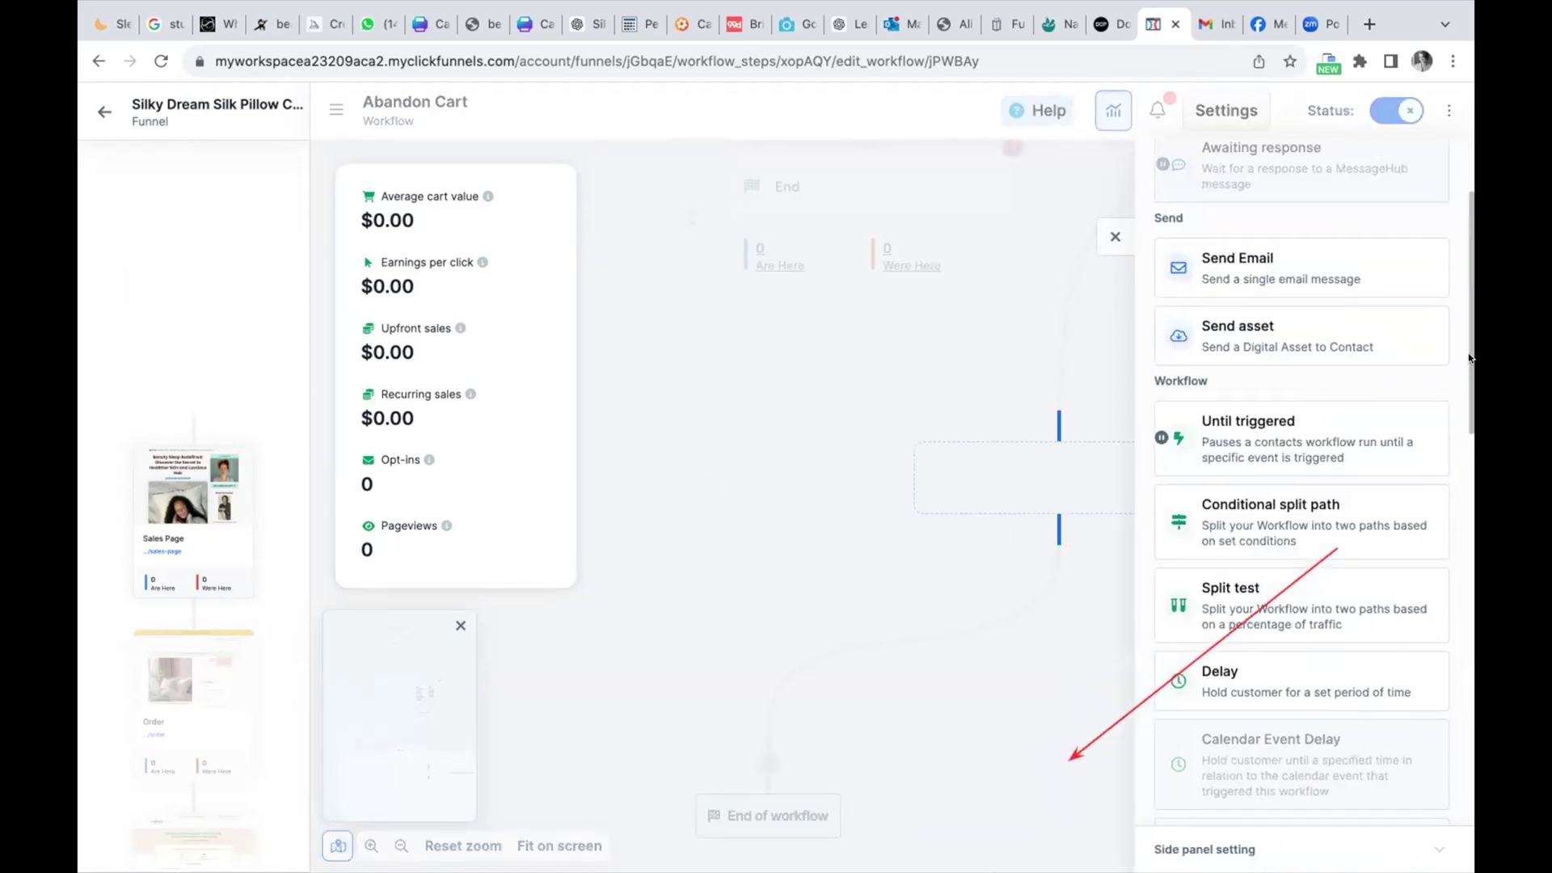
mouse_move(1469, 356)
left_mouse_down()
mouse_move(1469, 473)
mouse_move(1468, 445)
left_mouse_up()
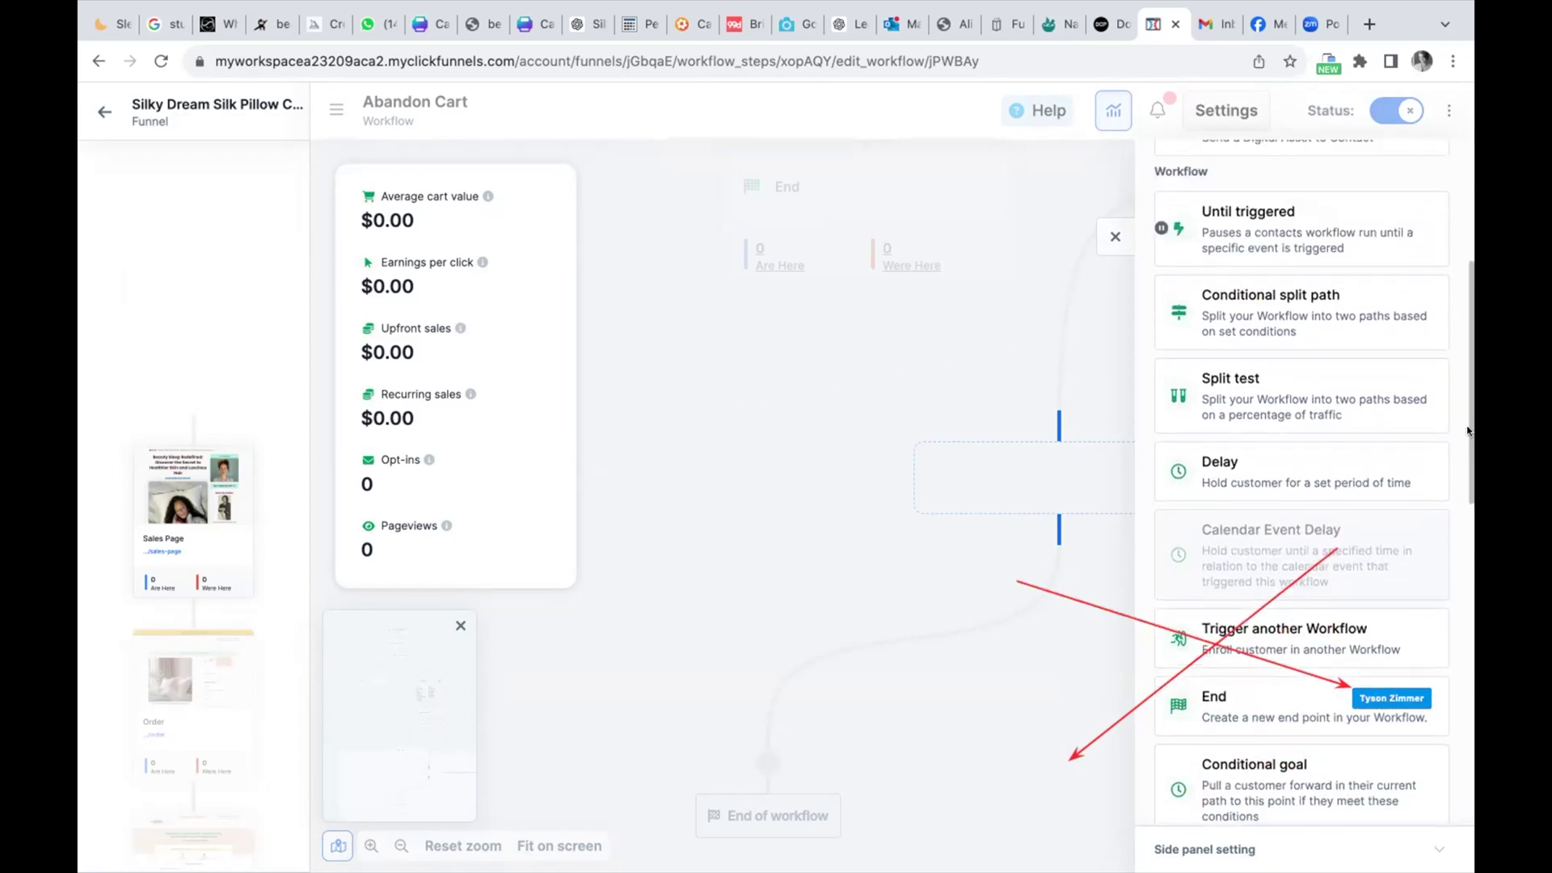
left_click(1232, 469)
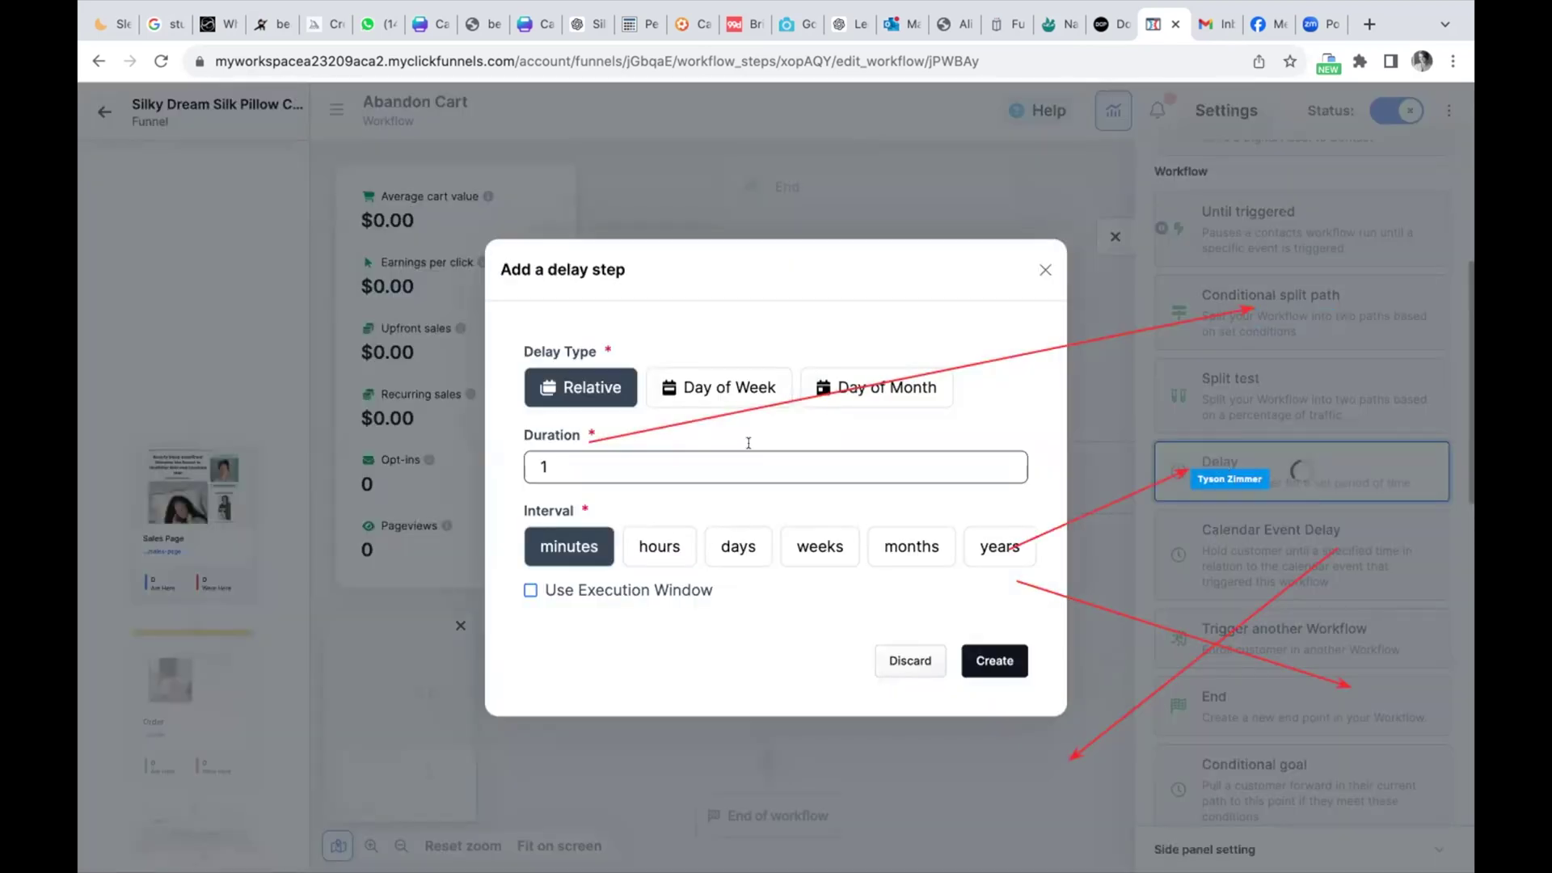
double_click(536, 460)
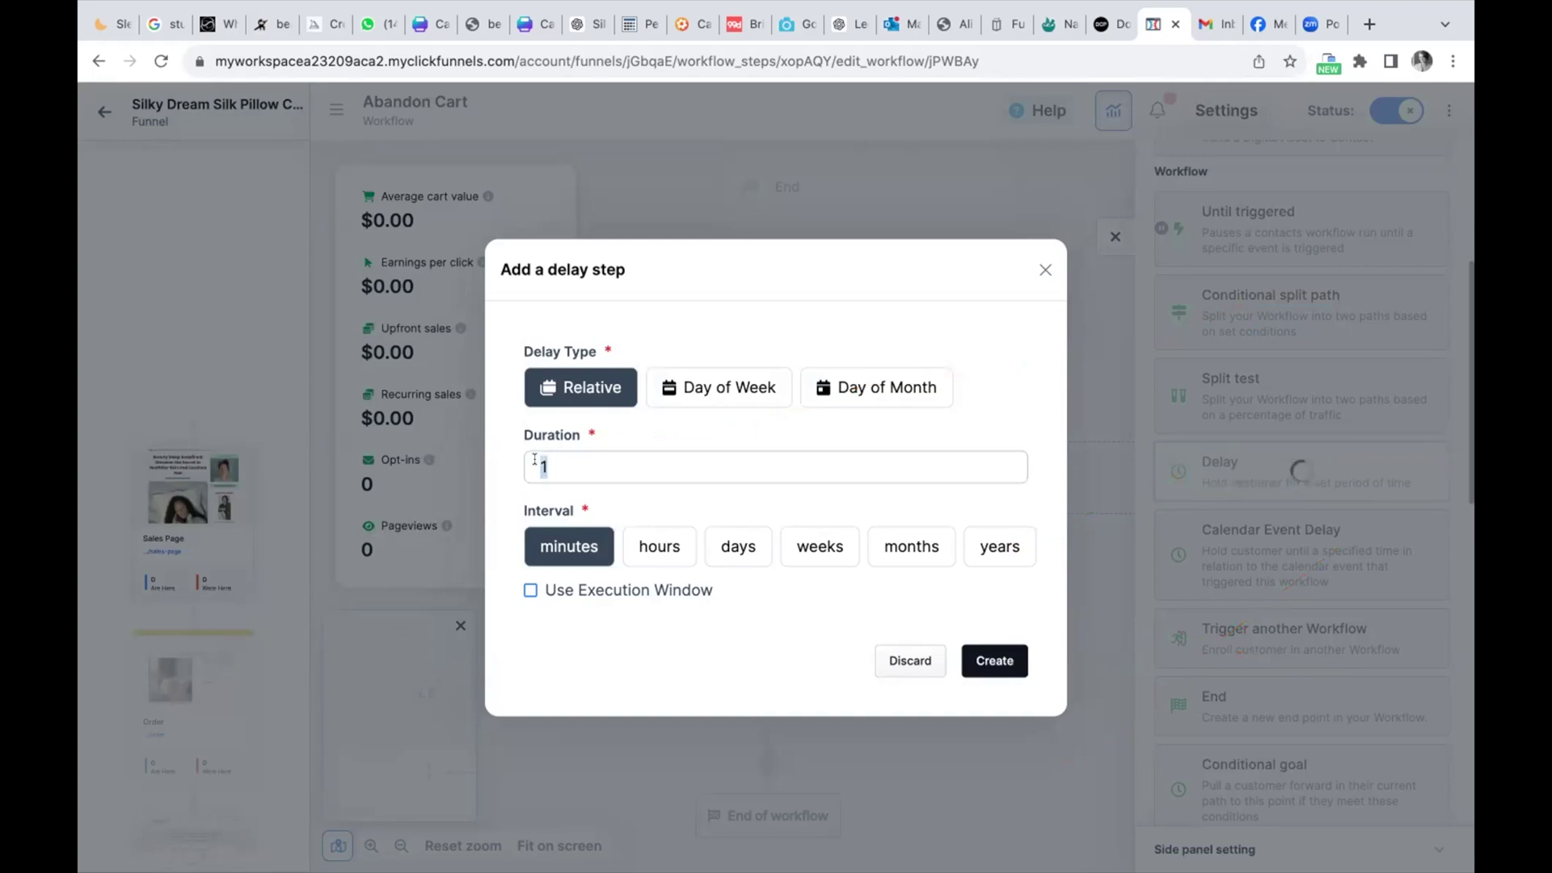
type("3")
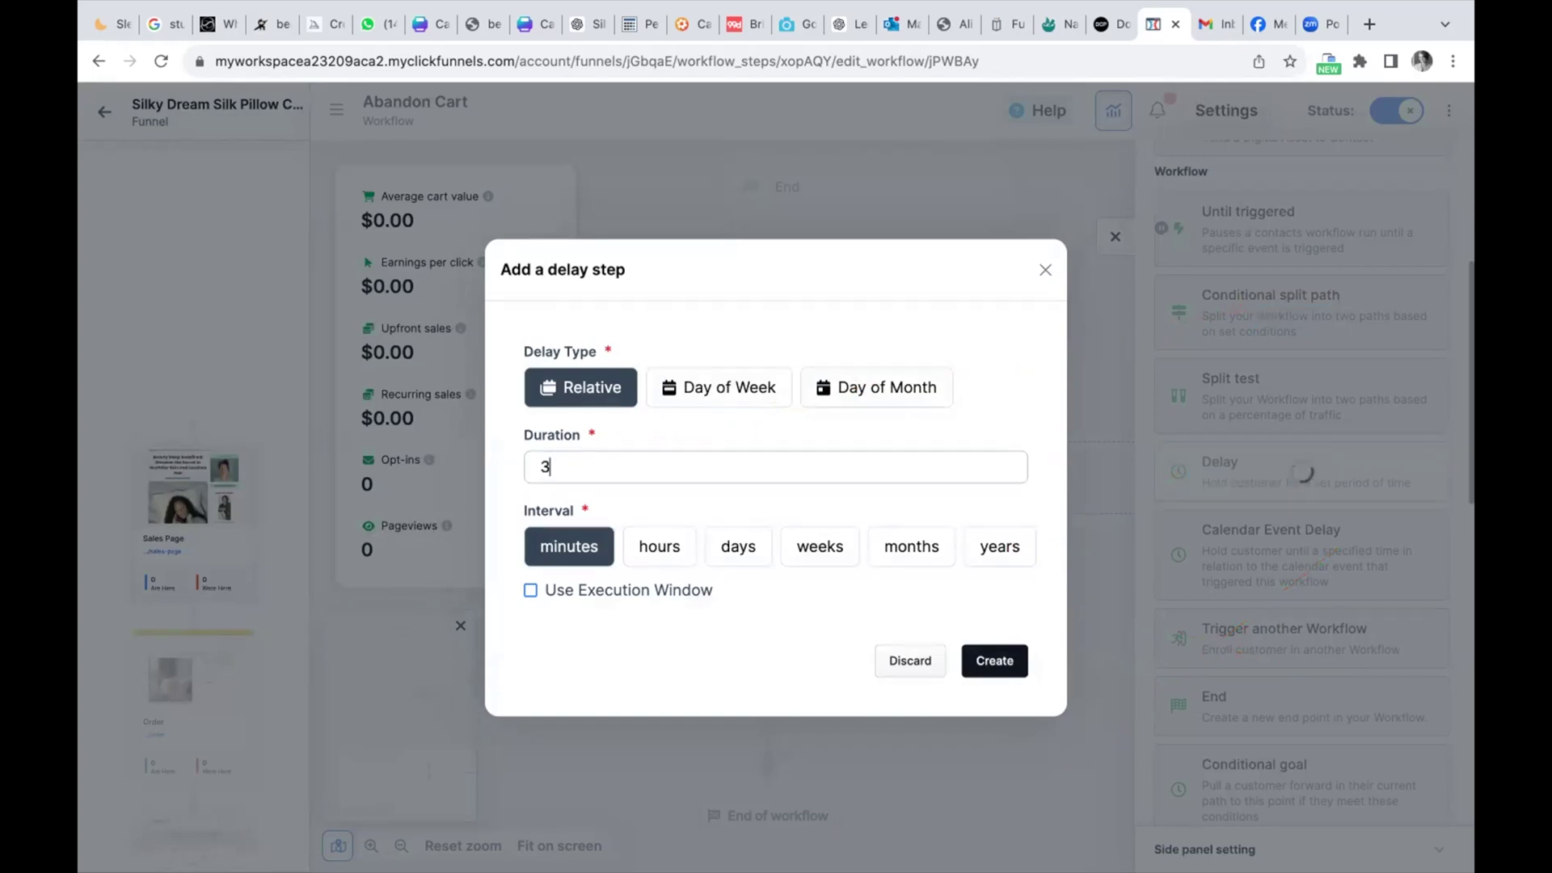
left_click(730, 547)
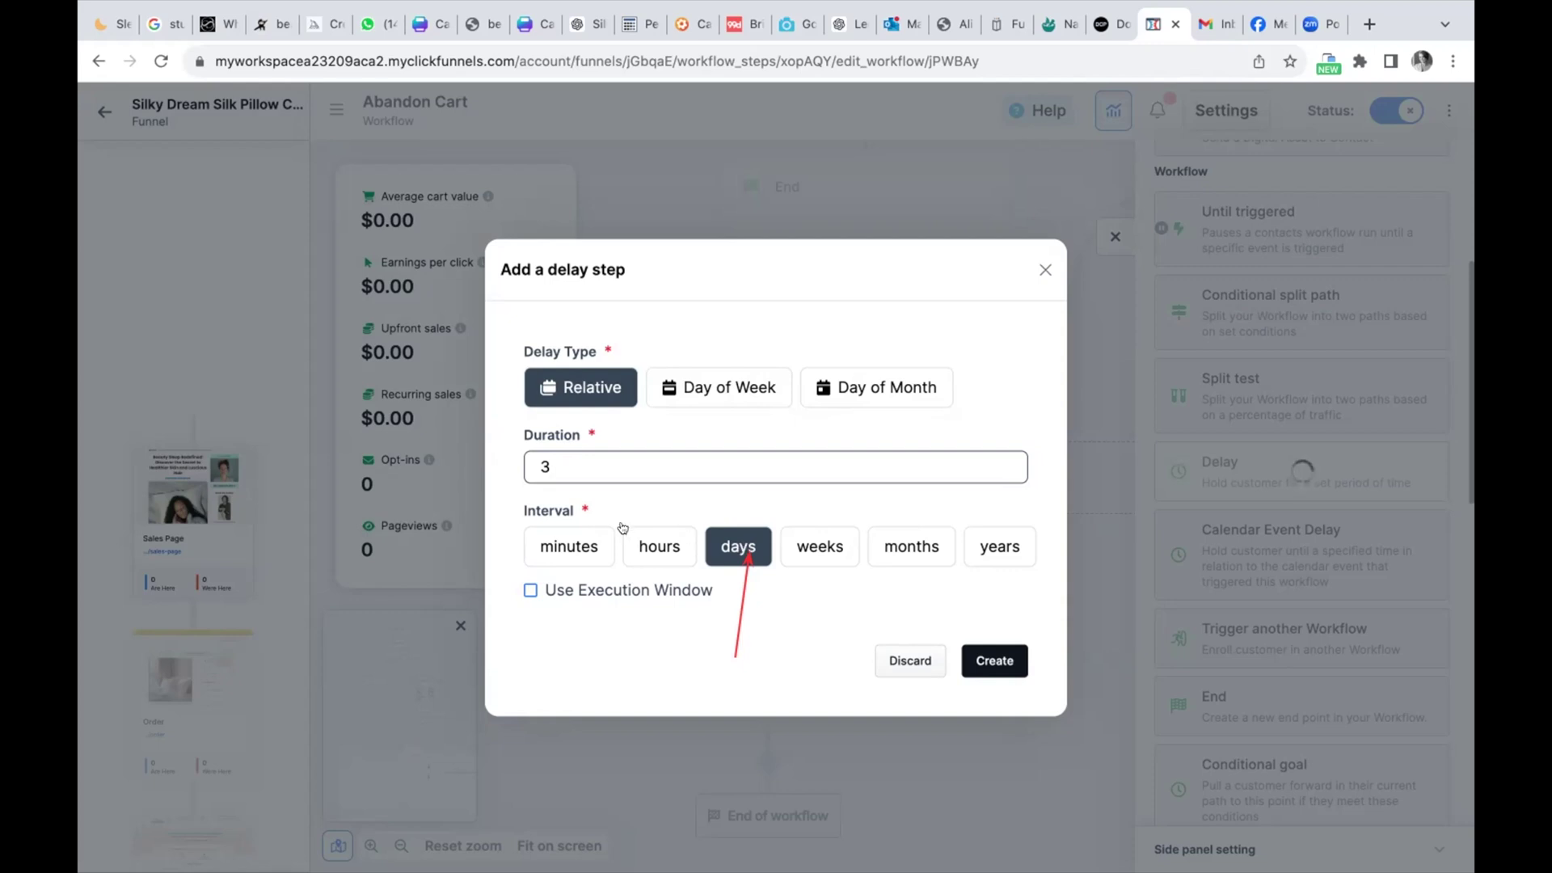
left_click_drag(549, 465, 522, 461)
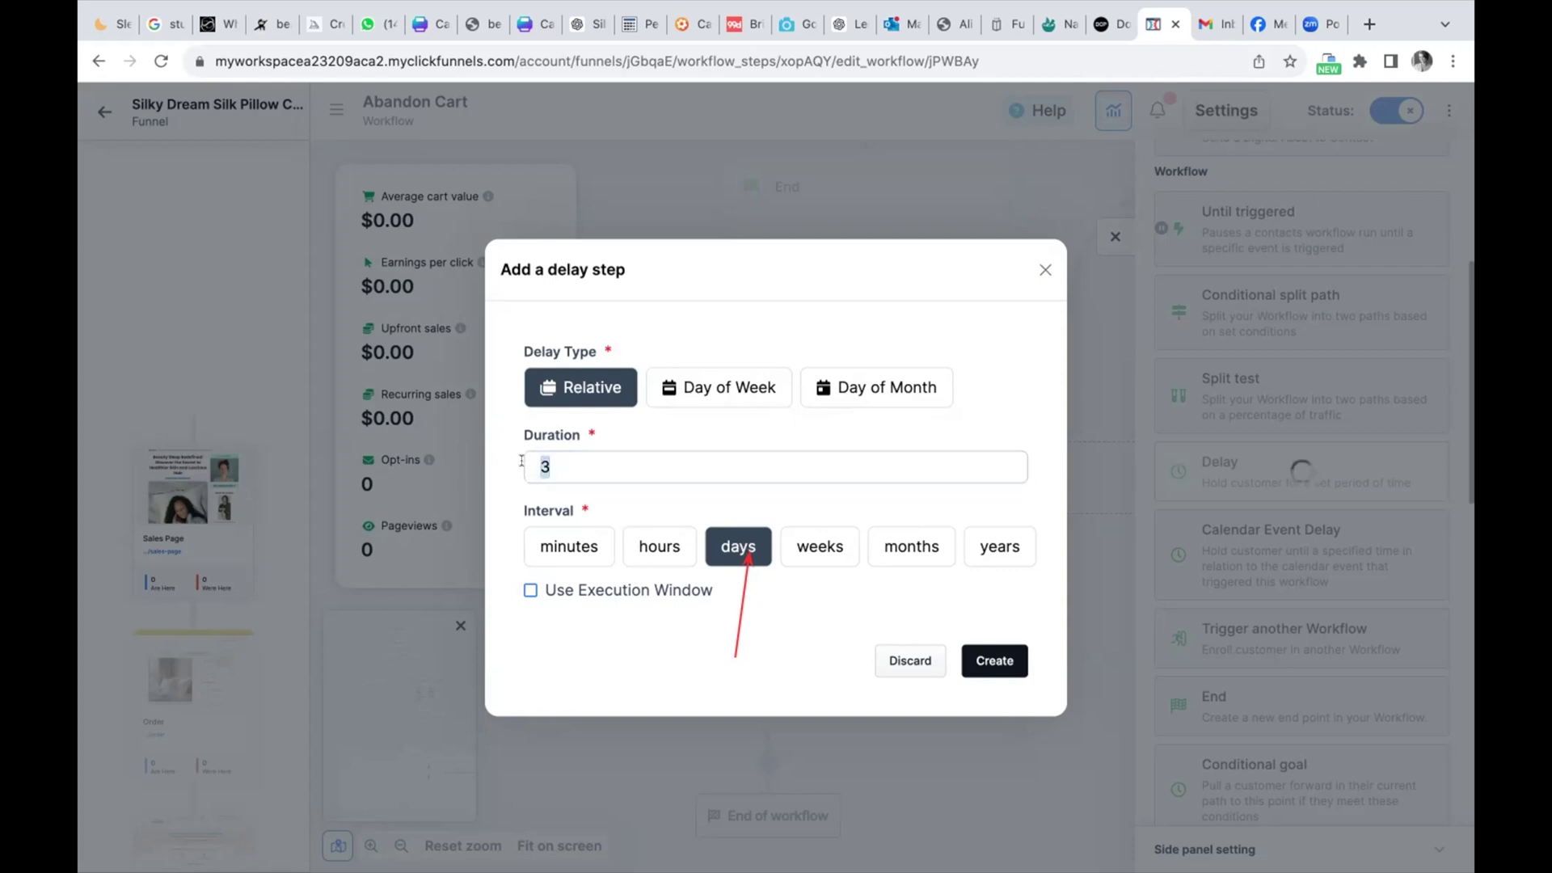
type("1")
left_click(988, 662)
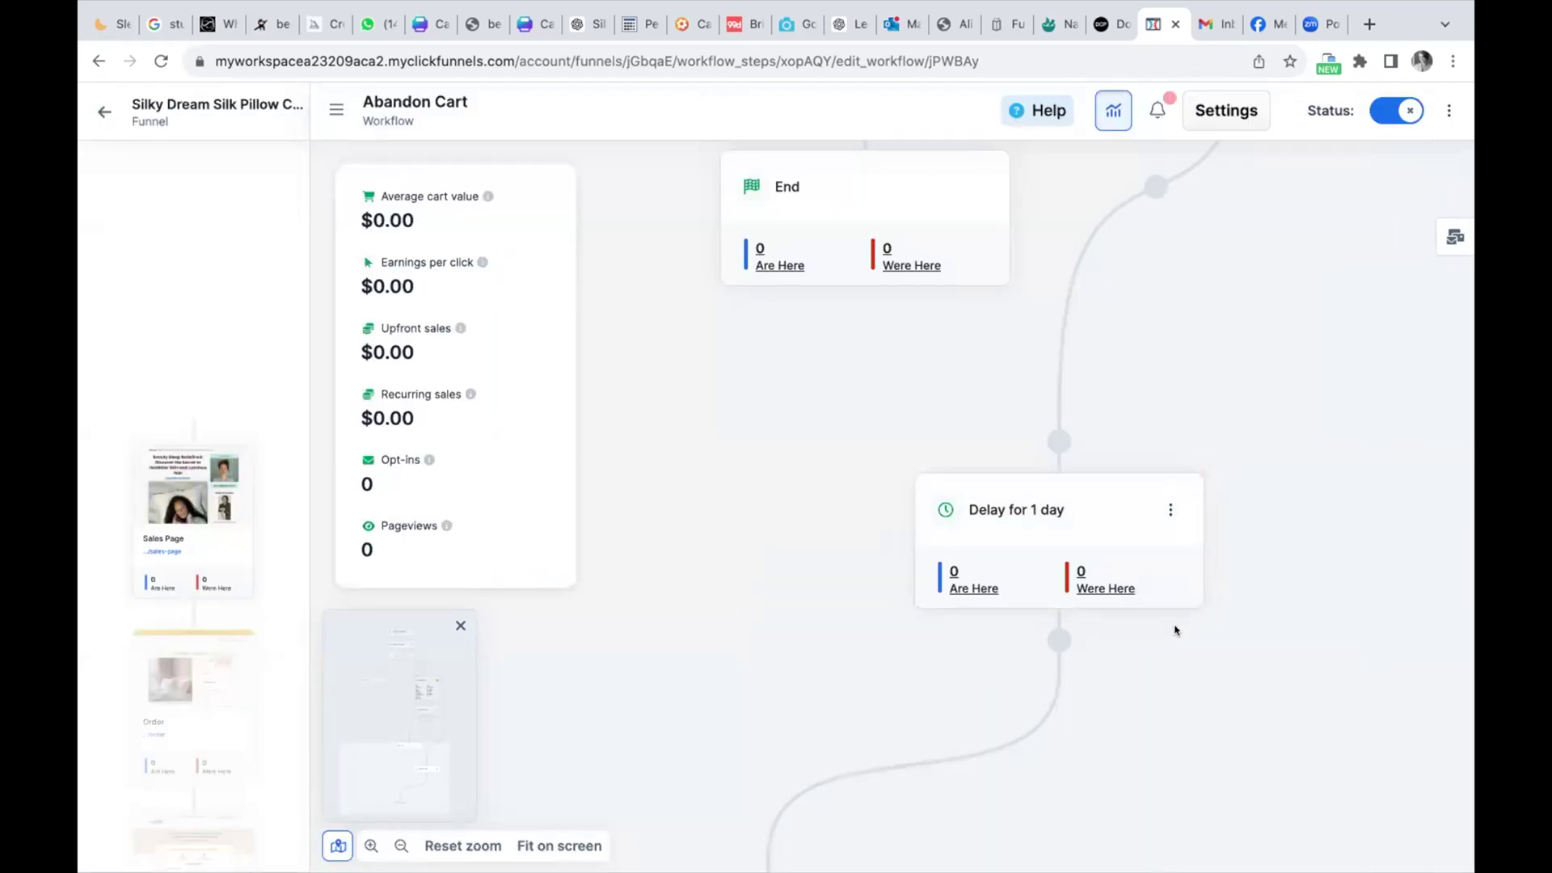
- Add an End step below the new 1-day delay and insert a conditional split path between the two
left_click(1057, 638)
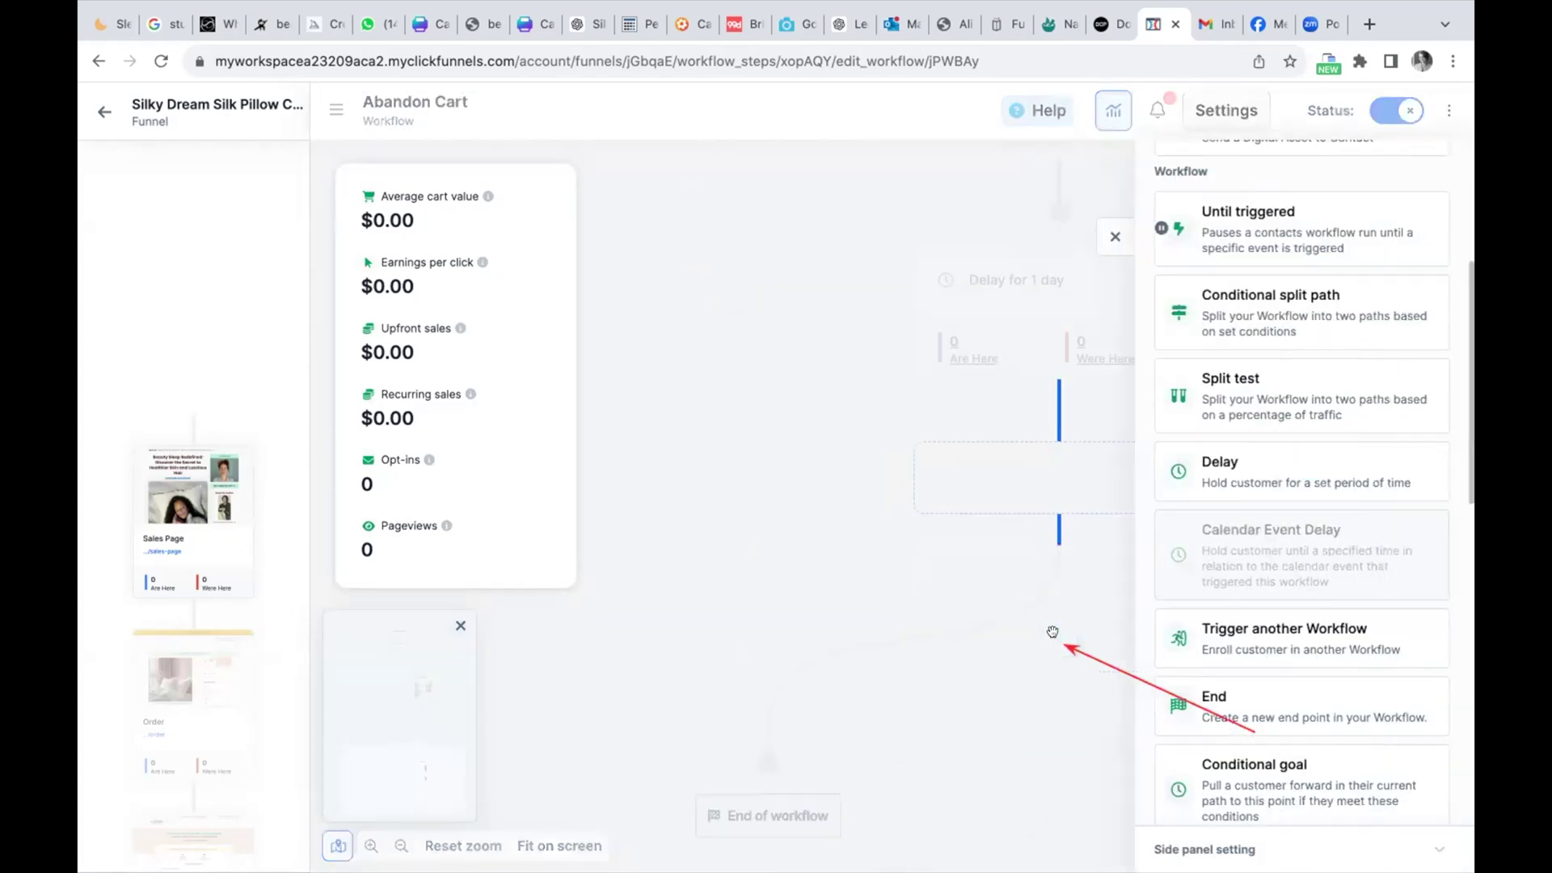
left_click(1210, 697)
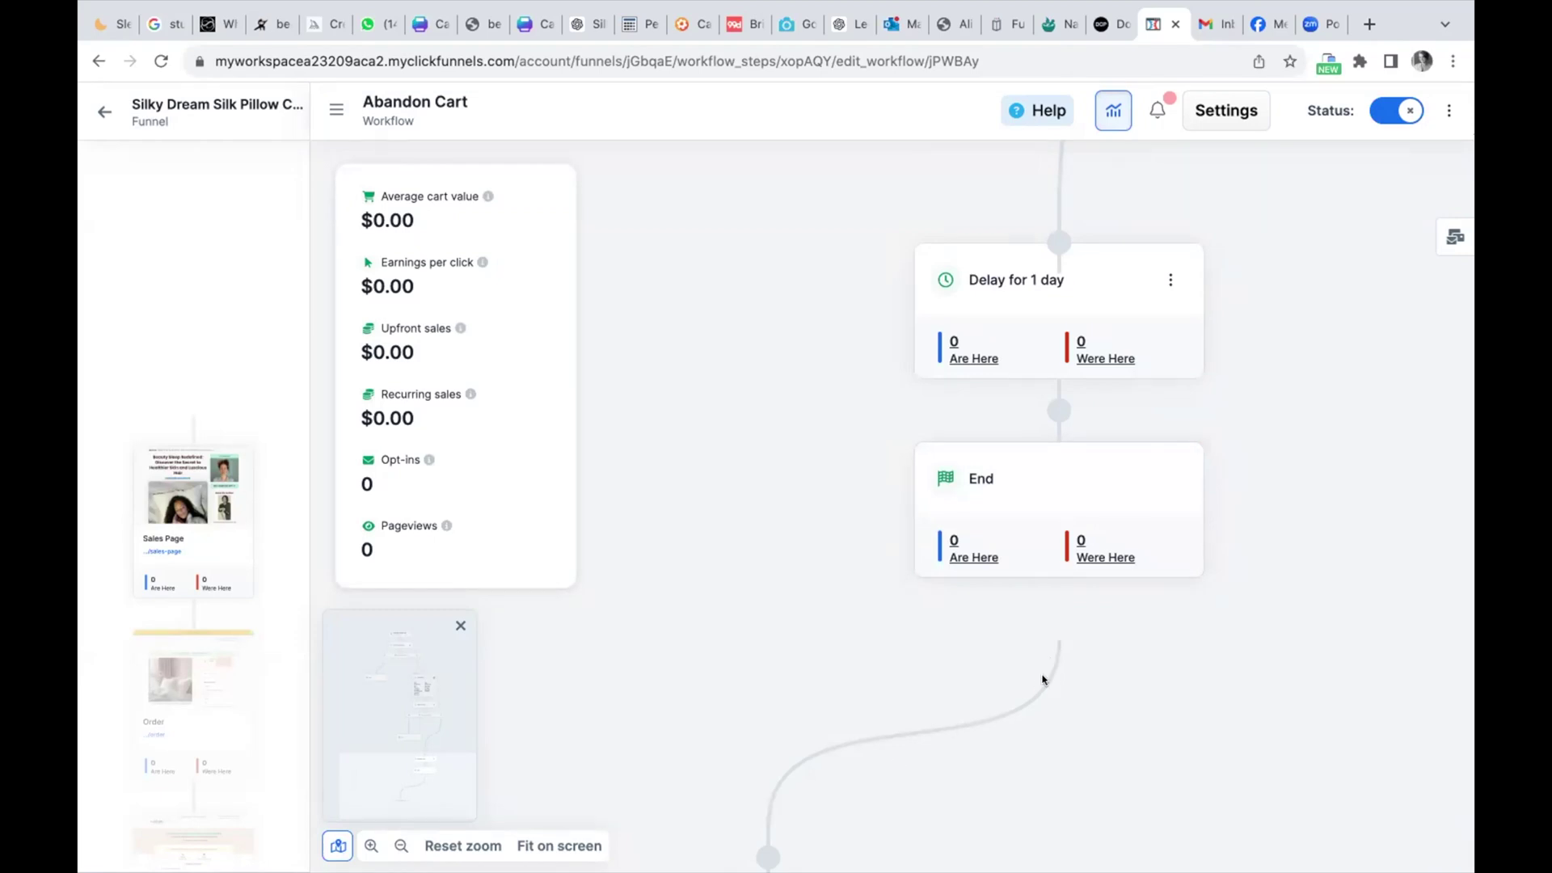
mouse_move(1055, 402)
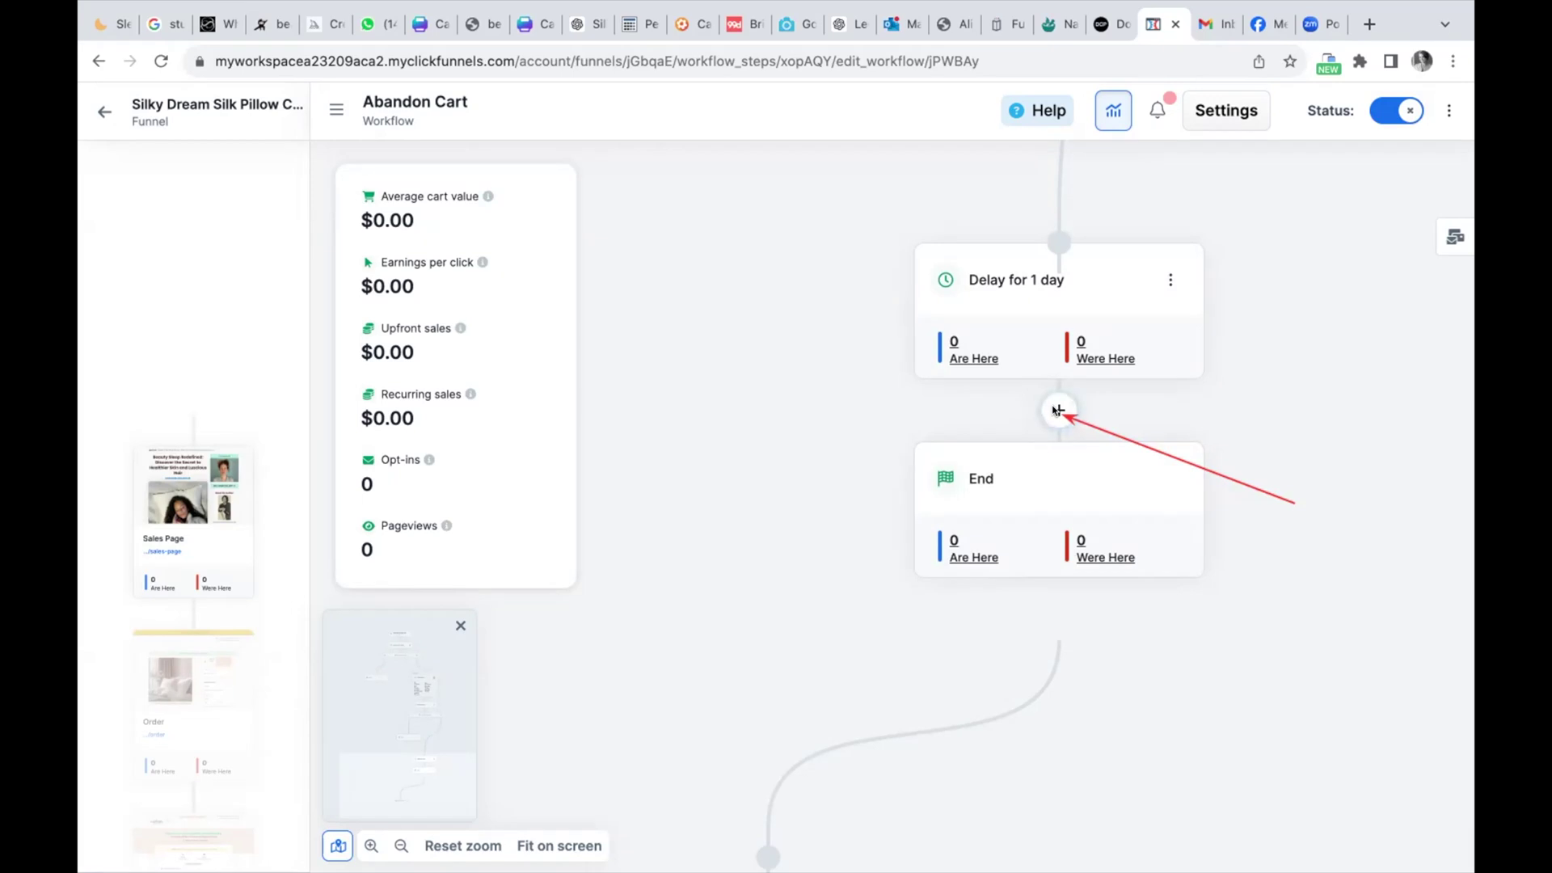
left_click(1058, 411)
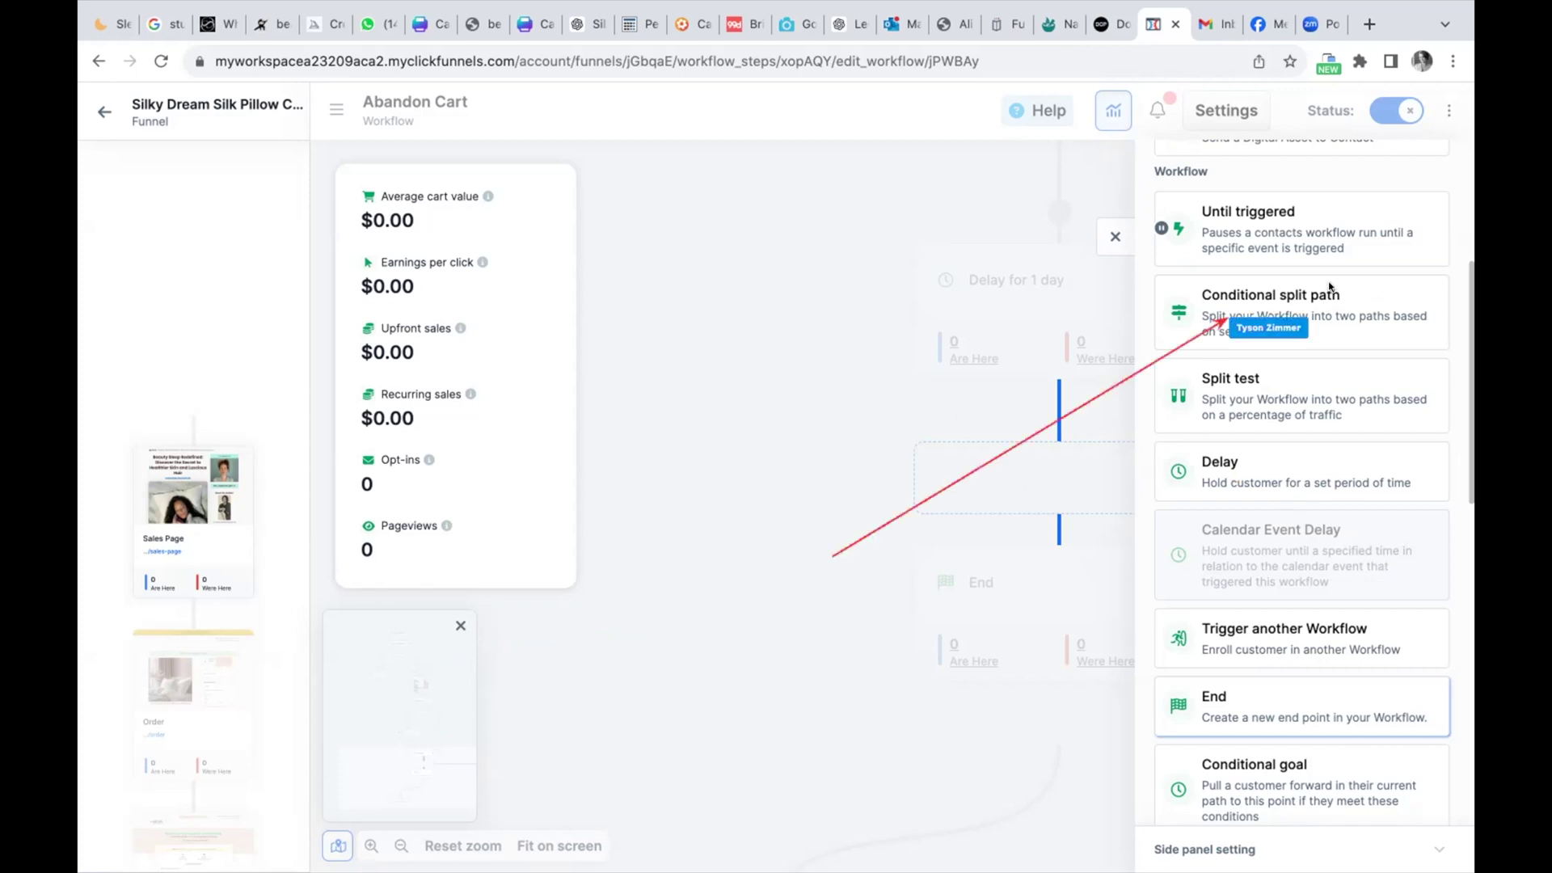
left_click(1270, 296)
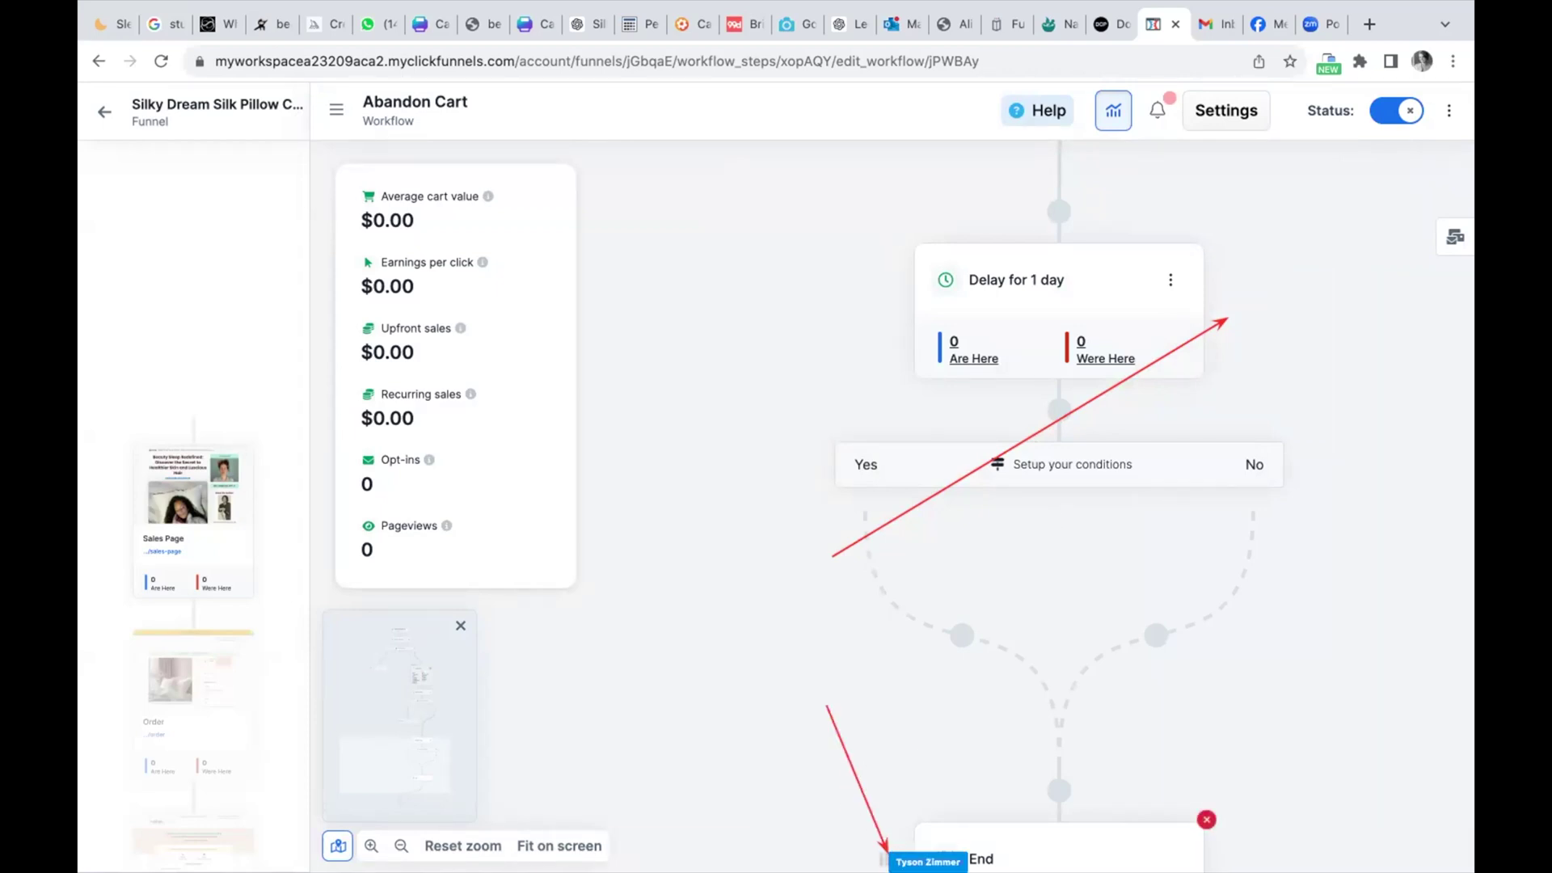
- Move the End step below the third conditional split onto its Yes branch
left_click(942, 841)
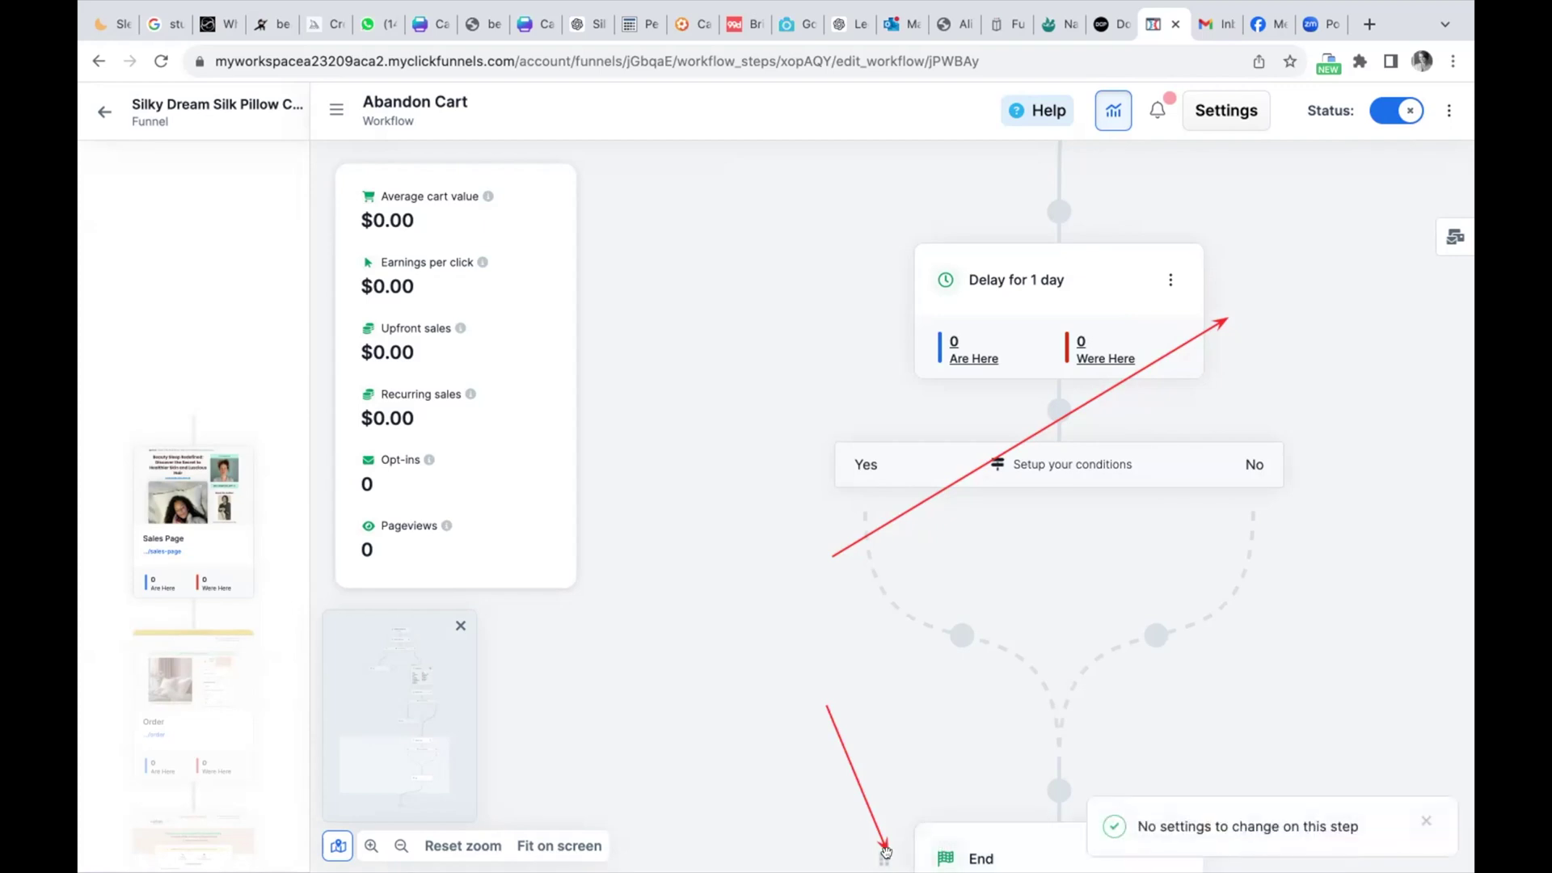
mouse_move(878, 800)
left_mouse_down()
mouse_move(876, 738)
mouse_move(908, 645)
mouse_move(1060, 406)
mouse_move(1291, 276)
mouse_move(1395, 259)
mouse_move(1324, 261)
mouse_move(1037, 398)
mouse_move(942, 619)
left_mouse_up()
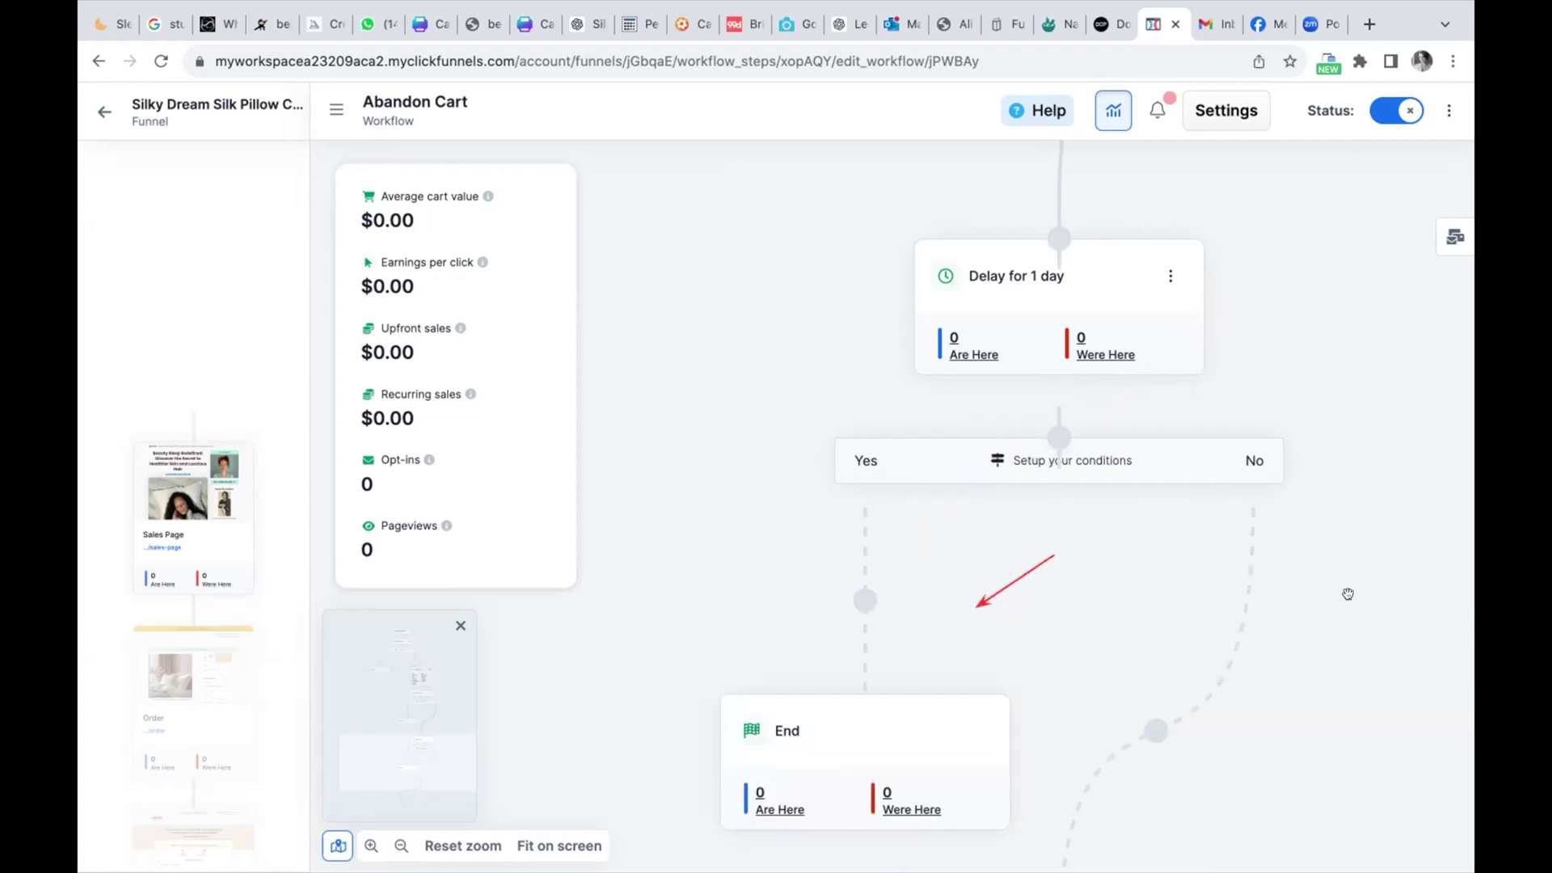
- View the email template choices for the third split's No branch and close the chooser without picking one
scroll(1350, 598, "down", 3)
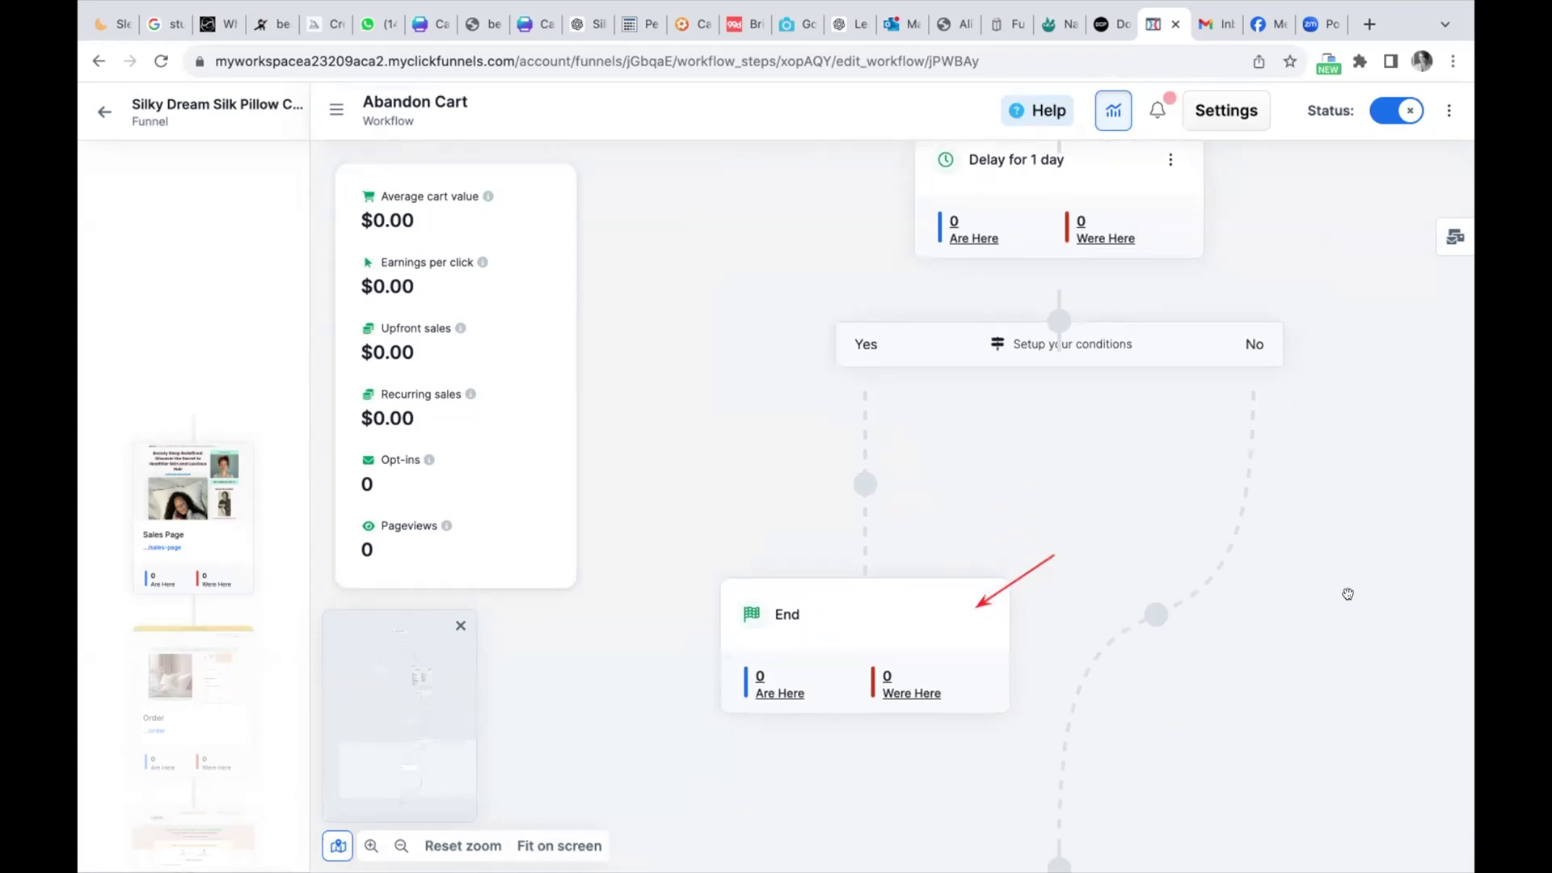
left_click(1154, 615)
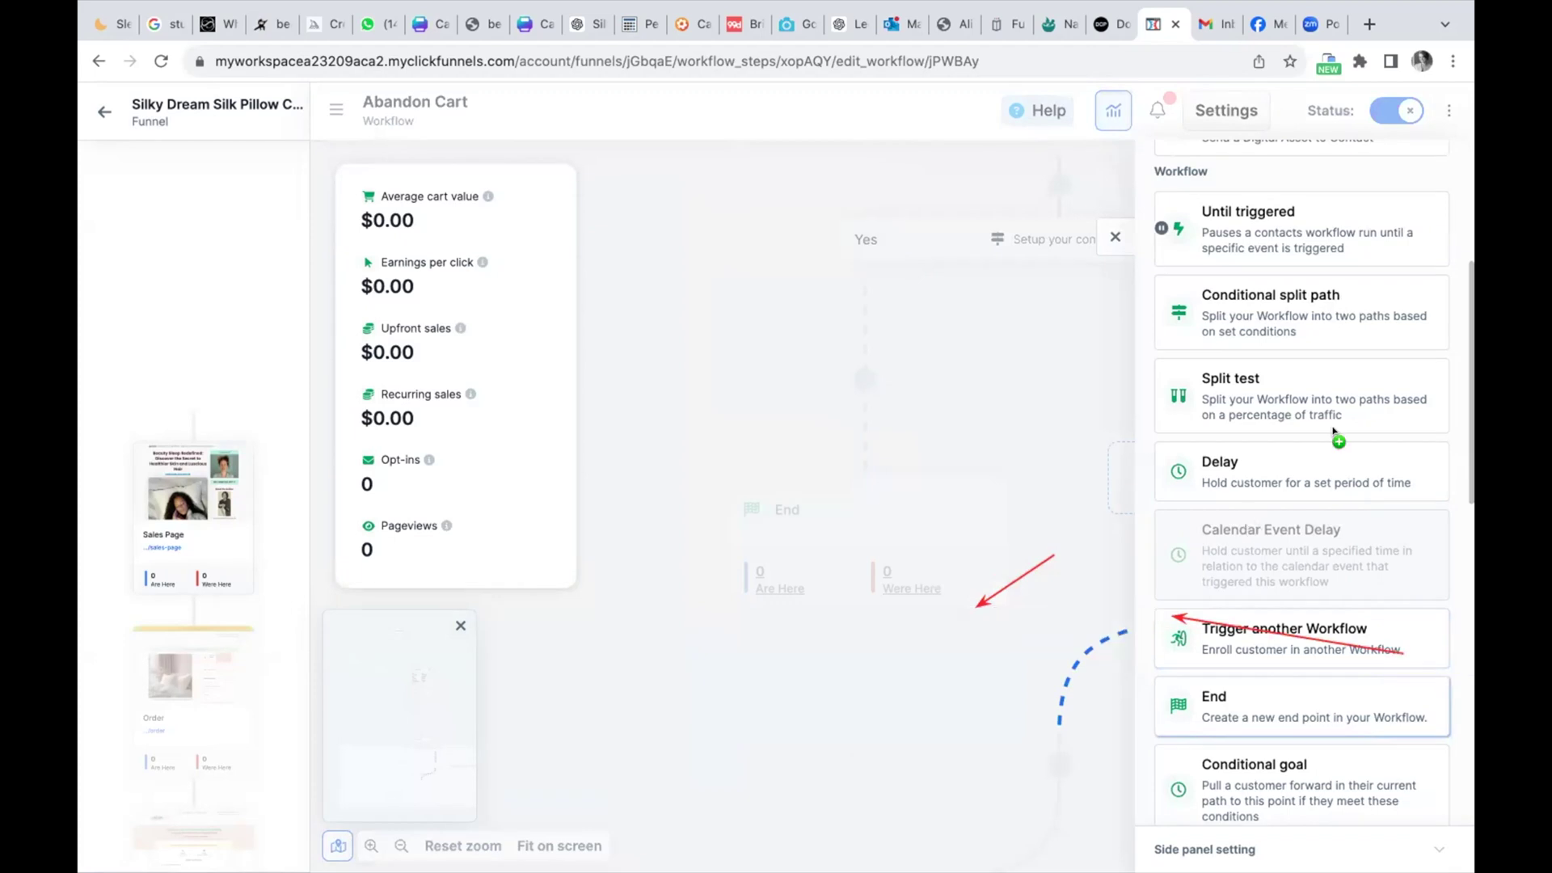
left_click_drag(1469, 331, 1469, 273)
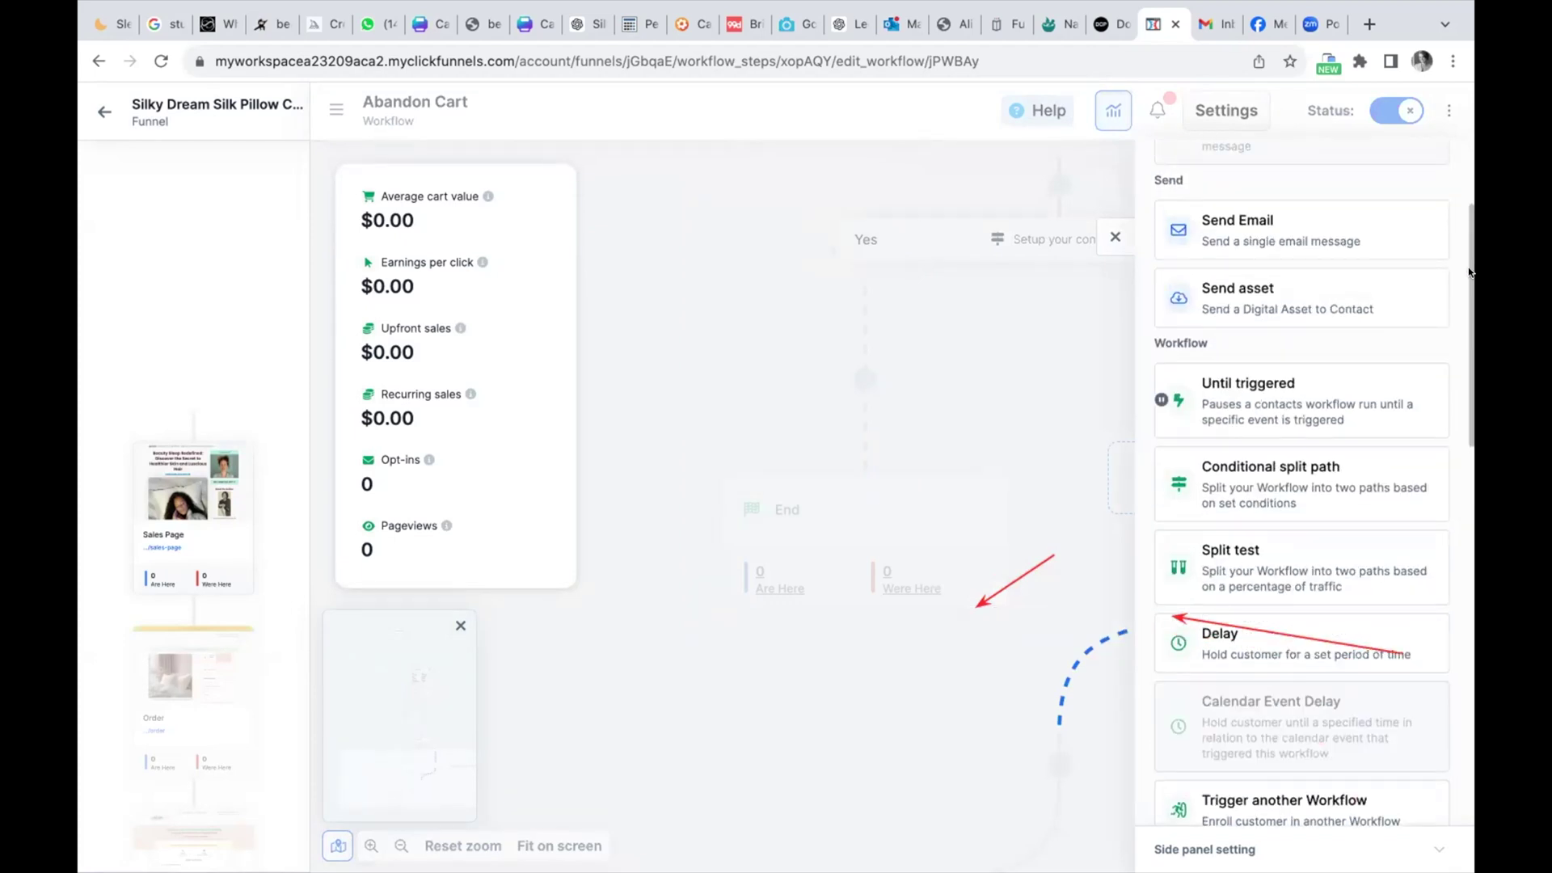
left_click(1276, 220)
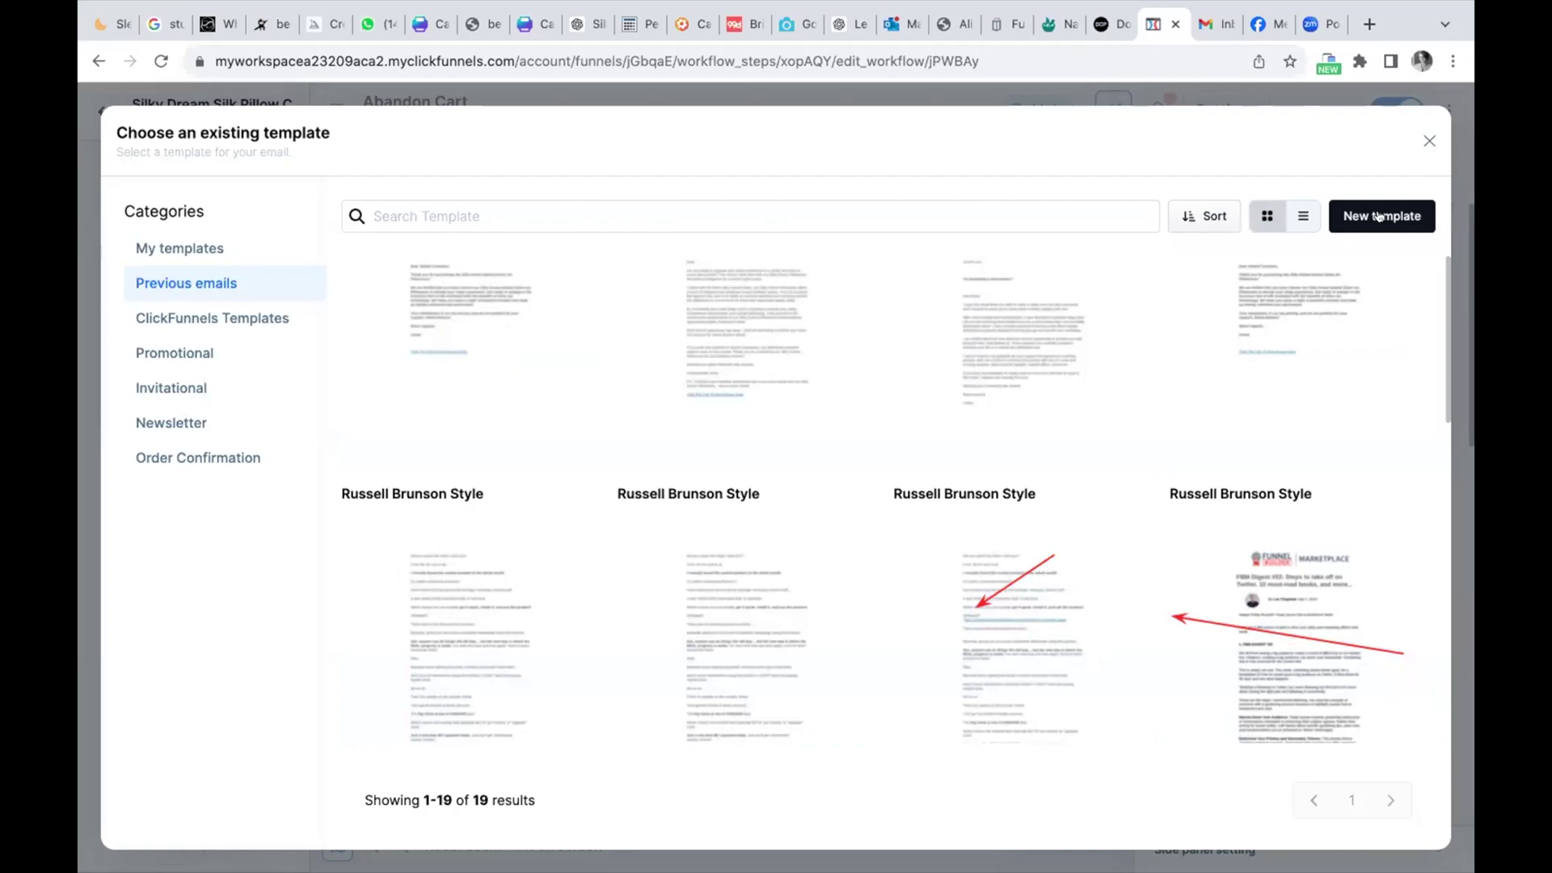
left_click(1427, 142)
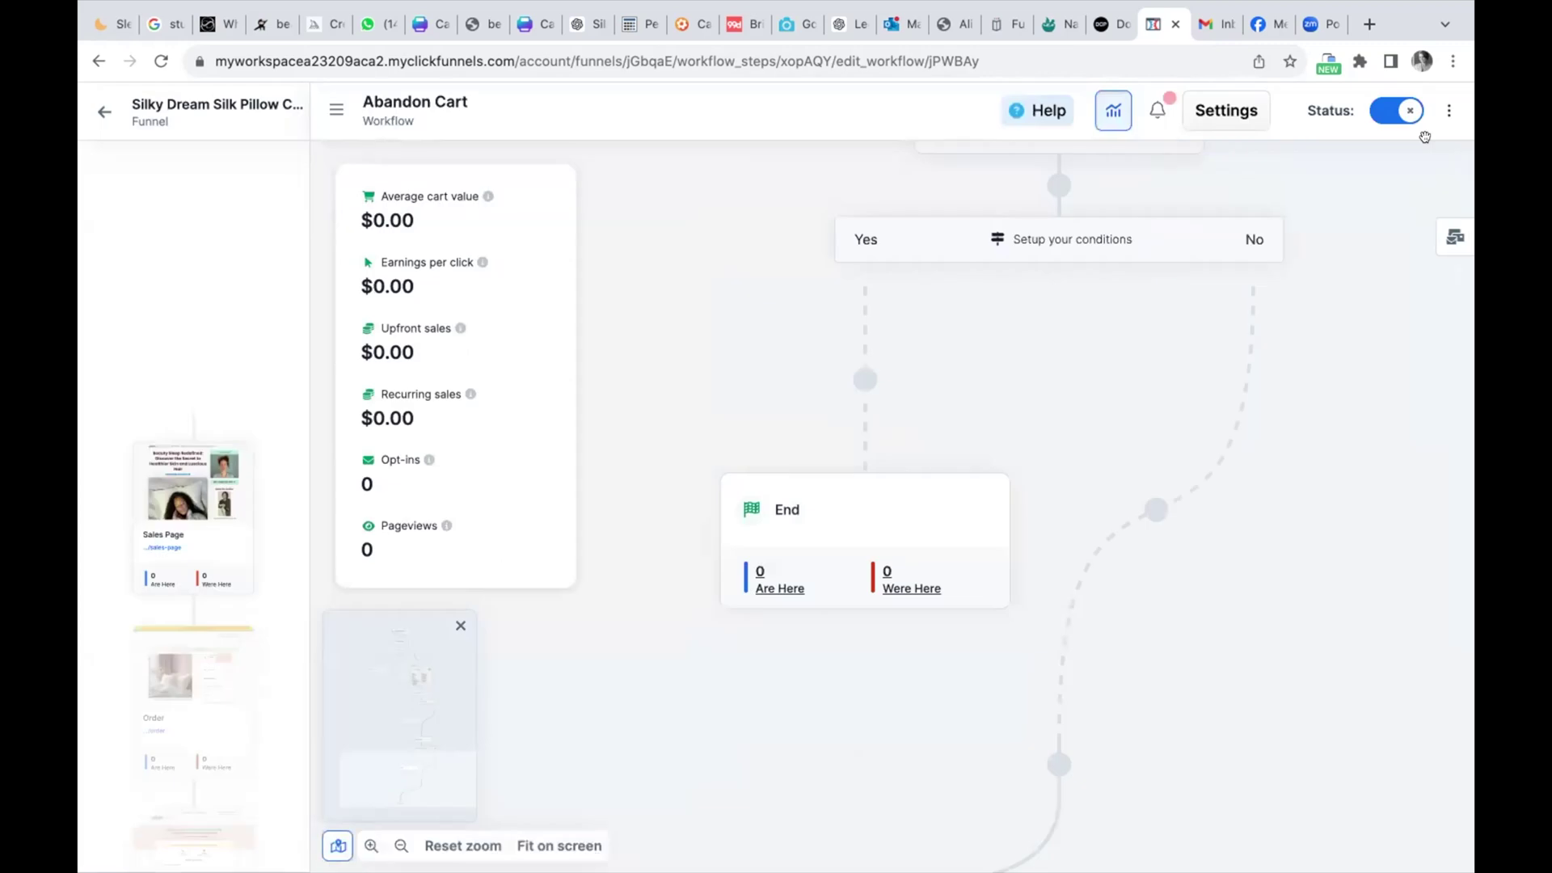
- Open the condition setup of the third conditional split
left_click(1055, 240)
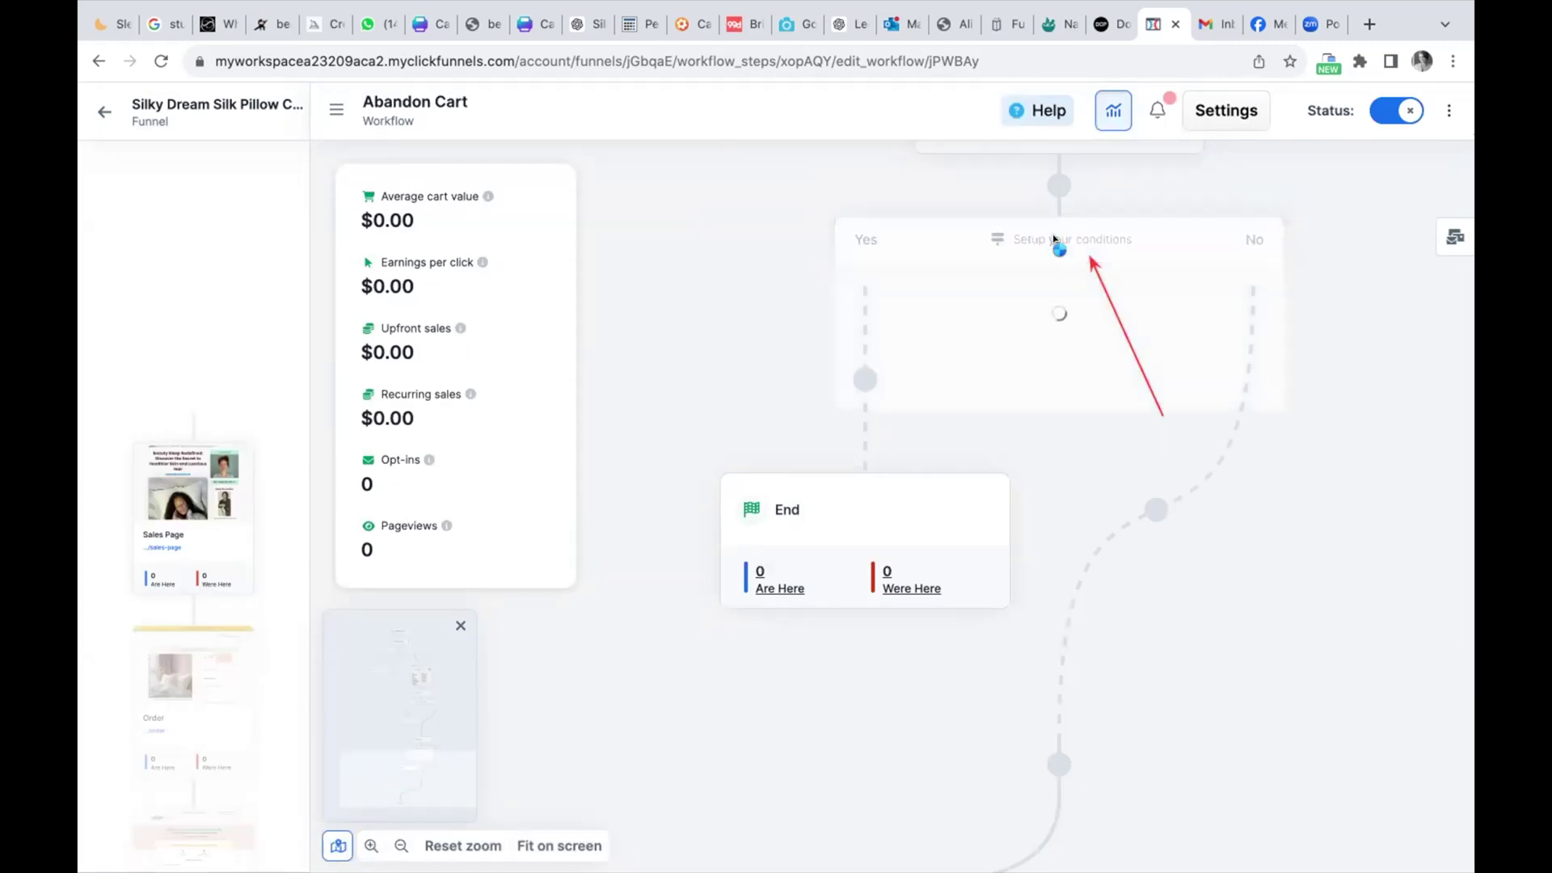